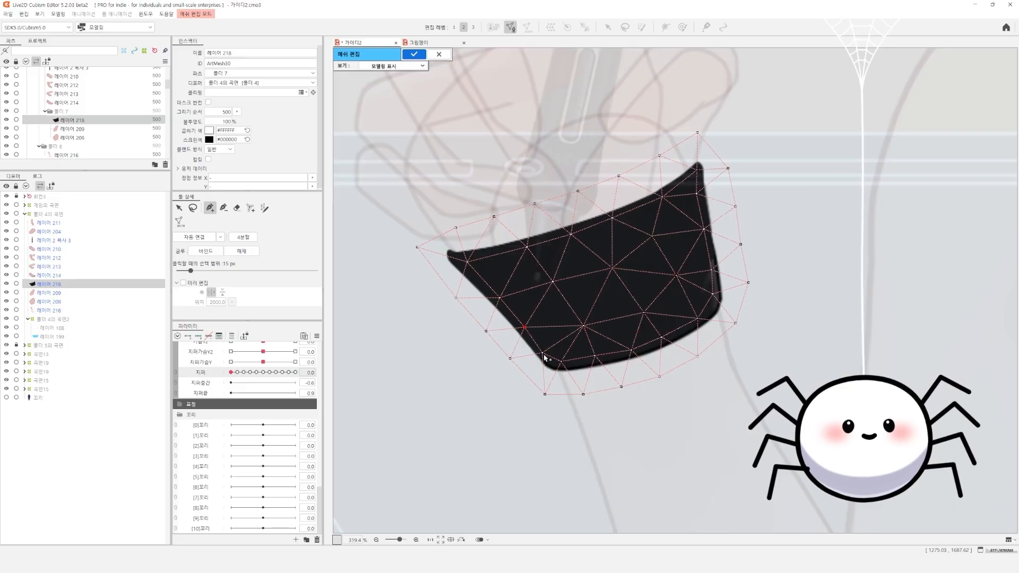
Add and reposition mesh vertices along the lower-left edge and inside of the black wristband, 레이어 218
left_click(543, 353, "alt")
key("q")
left_click_drag(562, 362, 541, 392)
left_click_drag(584, 329, 542, 356)
left_click_drag(563, 339, 542, 344)
key("p")
left_click_drag(611, 308, 618, 316)
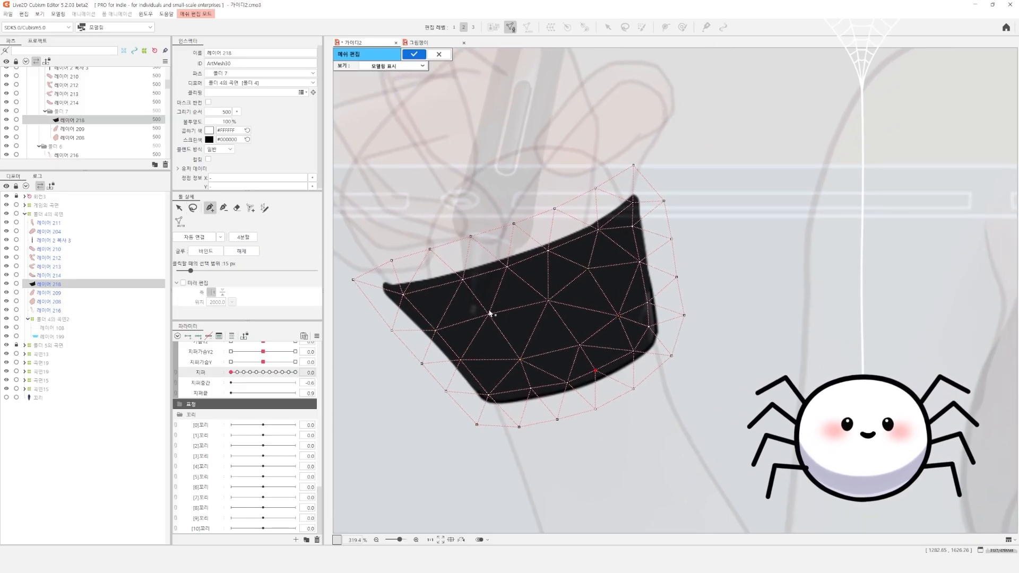
Pull the wristband mesh's outer vertices closer to the artwork at its right side and left corner
mouse_move(631, 226)
left_mouse_down()
mouse_move(632, 205)
mouse_move(662, 189)
left_mouse_up()
key("q")
key("Delete")
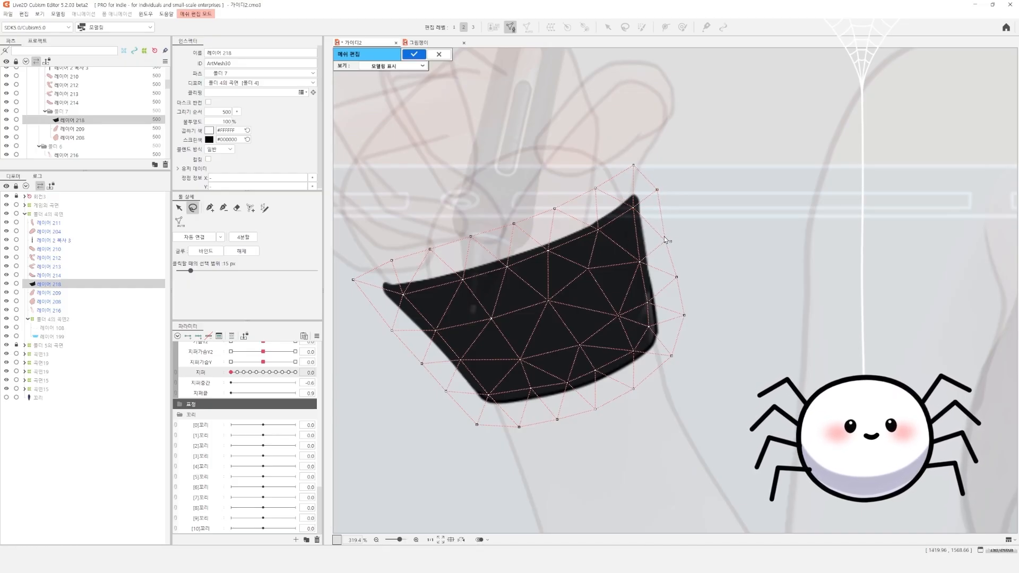
left_click_drag(648, 327, 651, 333)
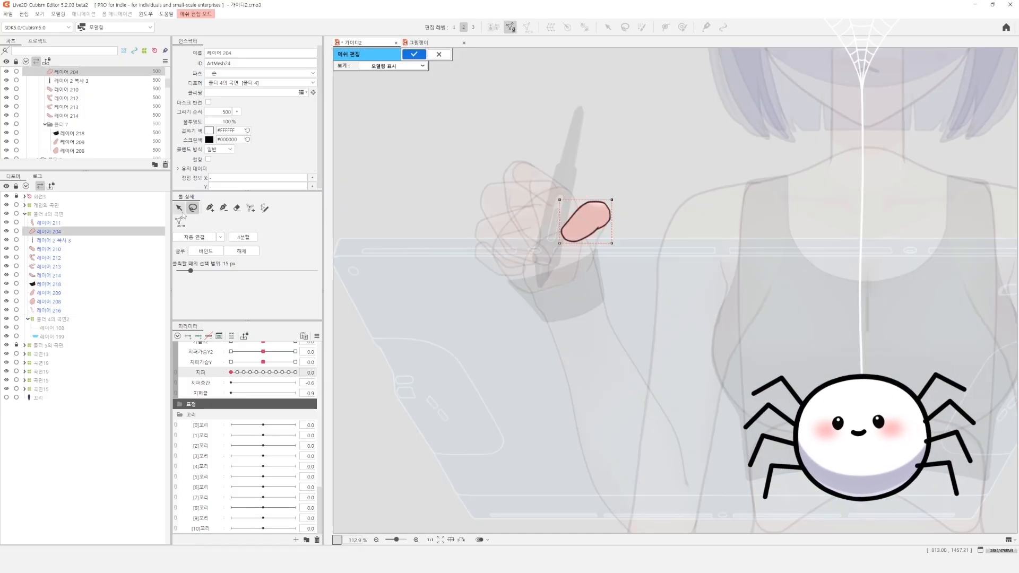
Switch mesh editing to the thumb-tip layer 레이어 204 and generate its mesh automatically with a boundary margin of 12
left_click(180, 221)
left_click(598, 219)
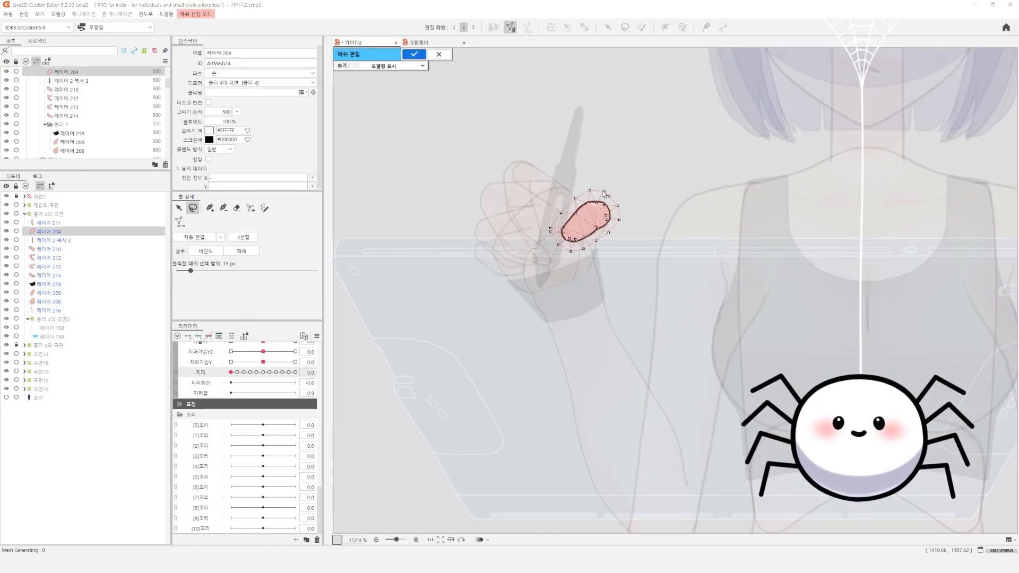
scroll(598, 217, "up", 3)
scroll(502, 247, "up", 1)
left_click(180, 222)
double_click(247, 289)
type("12")
Delete the crowded vertices at the lower-left end of the thumb-tip mesh and place a single vertex on that outline
scroll(455, 241, "up", 1)
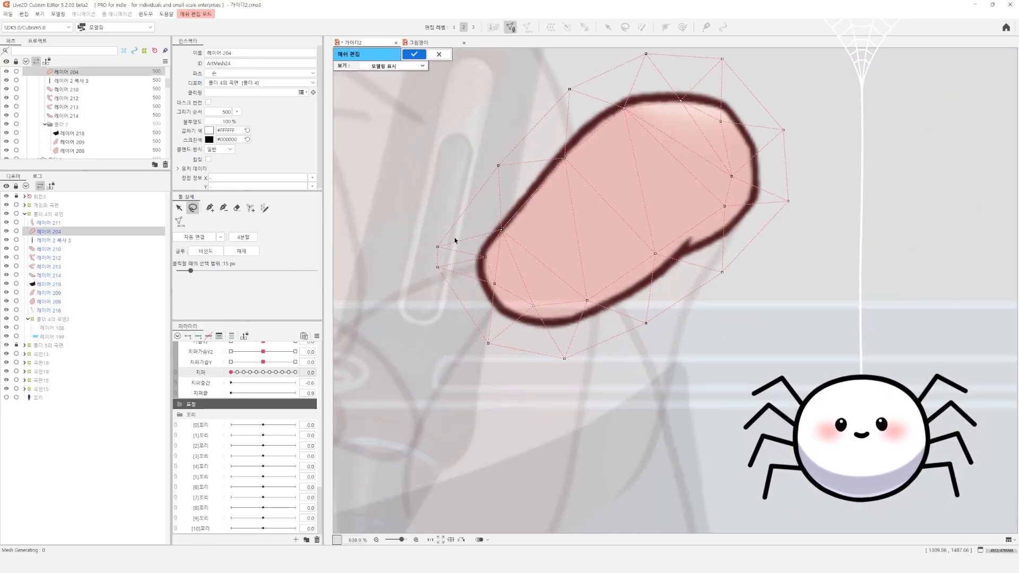
left_click_drag(512, 257, 513, 251)
key("Delete")
left_click(210, 207)
left_click(503, 241)
left_click_drag(720, 157, 659, 186)
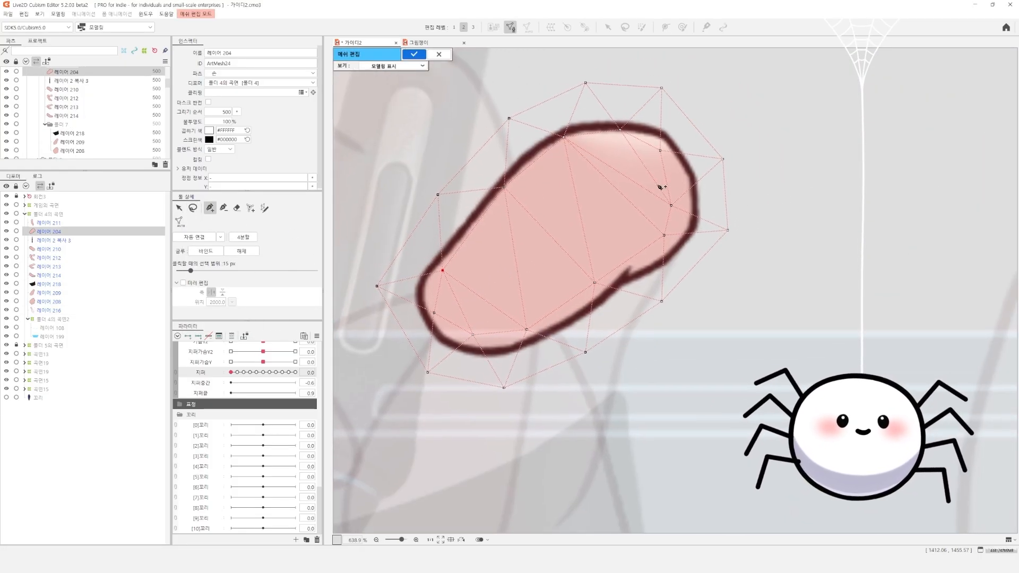
Move the thumb-tip mesh's inner vertices on the right side outward toward the outline
left_click_drag(659, 151, 665, 151)
key("q")
left_click_drag(671, 206, 683, 206)
left_click_drag(663, 235, 648, 250)
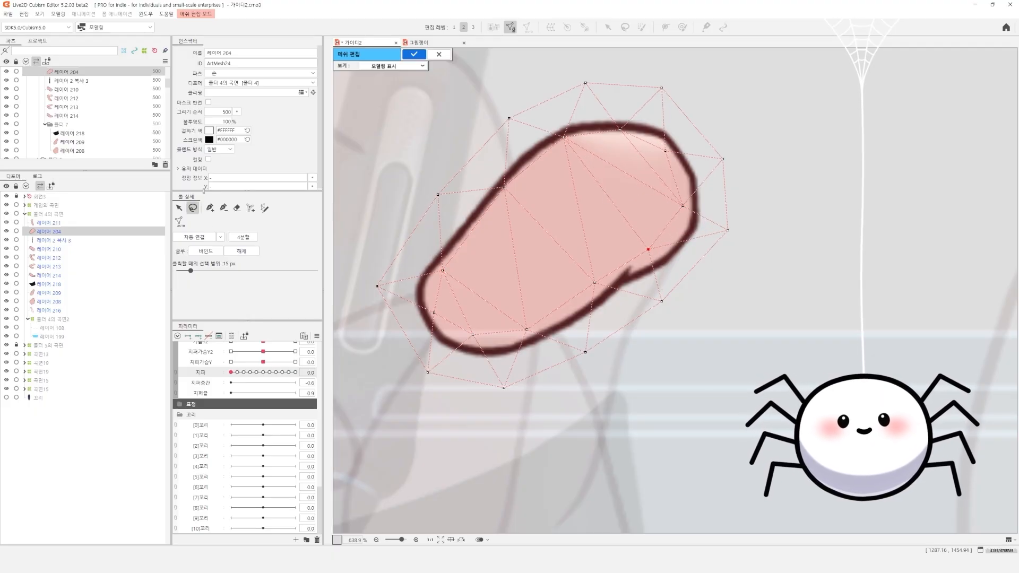
Add vertices inside the thumb-tip mesh and connect the mesh automatically
left_click(210, 207)
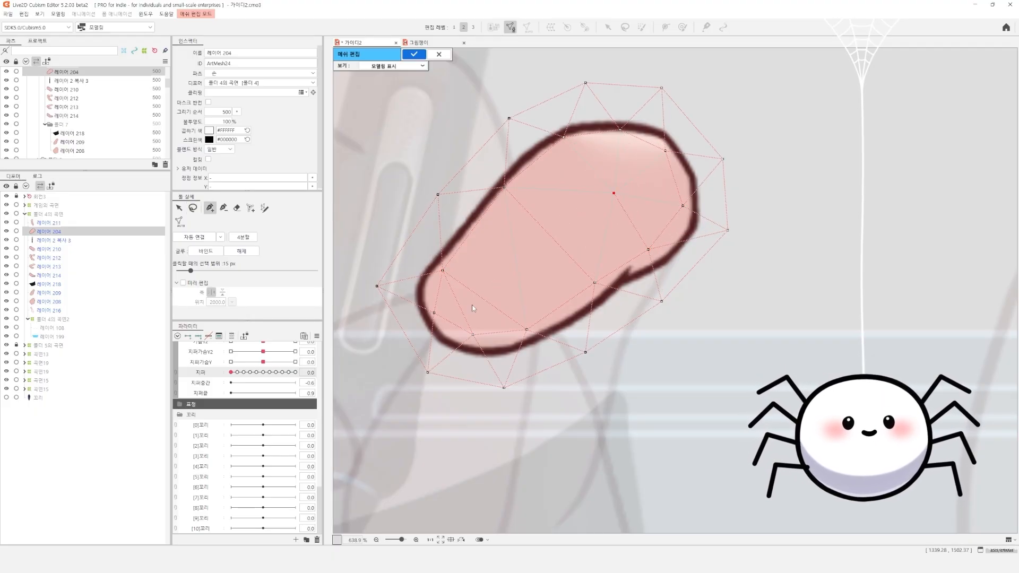
scroll(591, 203, "down", 2)
left_click(195, 237)
scroll(542, 278, "down", 4)
Finish the thumb-tip mesh, open 레이어 209 for mesh editing, and generate its mesh with the small-deformation preset
key("ctrl+e")
left_click(605, 255)
key("ctrl+e")
left_click(180, 222)
left_click(228, 233)
left_click(224, 253)
left_click(209, 208)
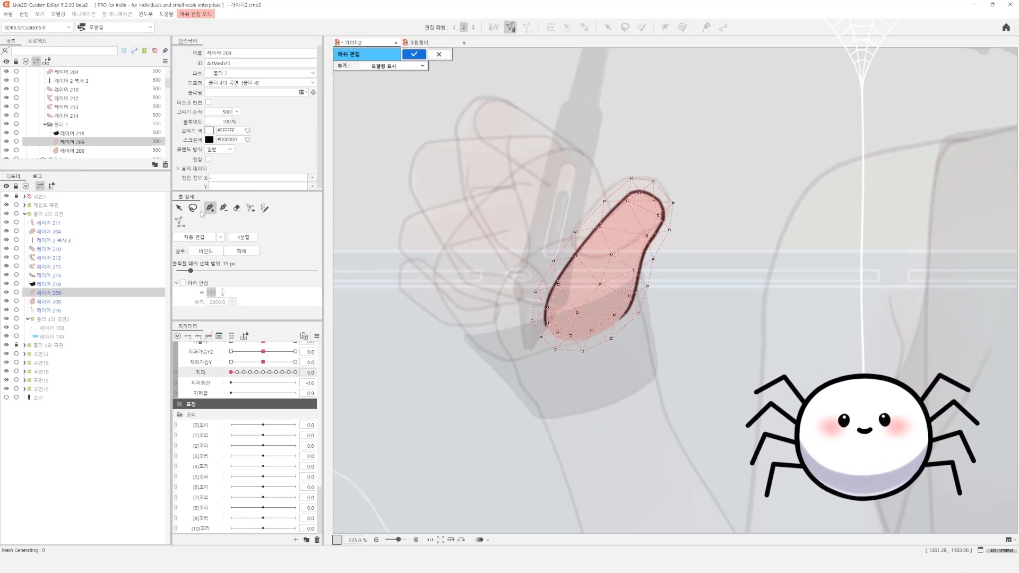
Reposition the mesh vertices around the lower end of 레이어 209
scroll(673, 195, "up", 4)
left_click_drag(619, 277, 614, 287)
mouse_move(526, 259)
left_mouse_down()
mouse_move(542, 227)
mouse_move(531, 148)
left_mouse_up()
left_click_drag(459, 338, 438, 327)
key("m")
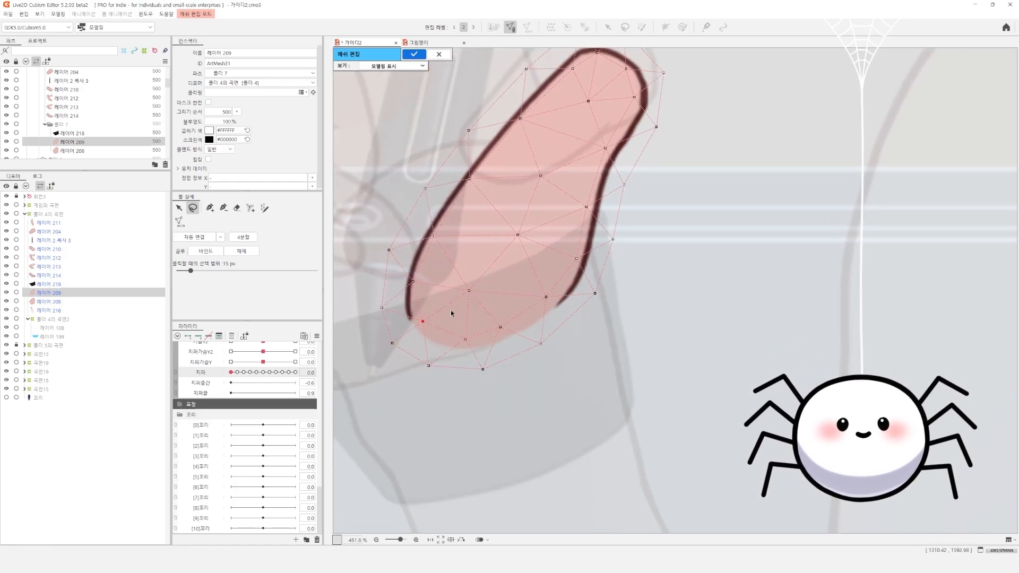
Even out the centre vertices of the 레이어 209 mesh and tighten the vertices around its upper tip
left_click_drag(517, 235, 508, 231)
left_click_drag(549, 169, 526, 287)
scroll(518, 234, "down", 2)
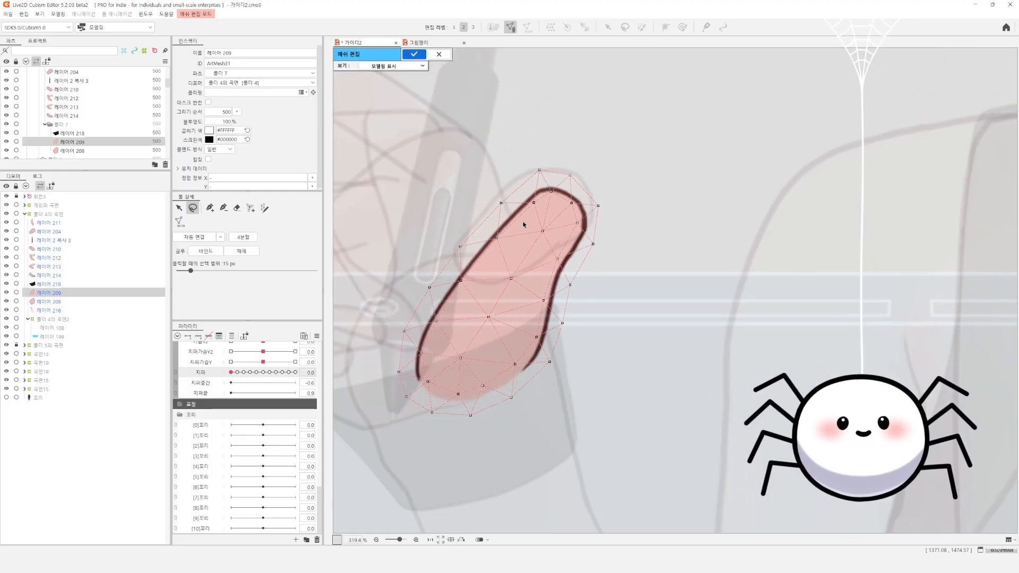
left_click_drag(533, 179, 526, 183)
left_click_drag(582, 223, 582, 230)
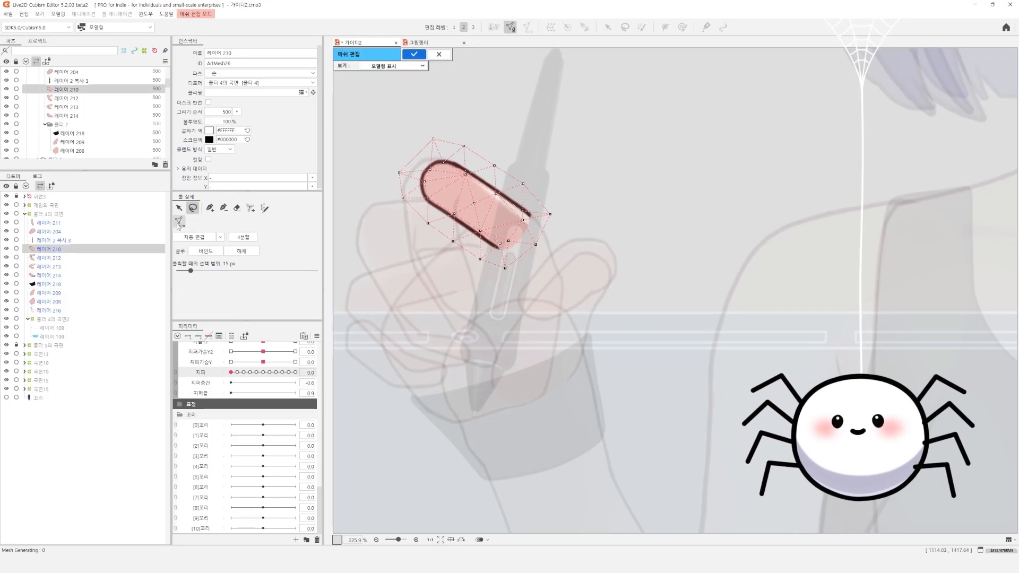
Refine the finger mesh of 레이어 210 with an added vertex inside its rounded end, and connect it automatically
scroll(499, 196, "up", 2)
left_click_drag(517, 220, 513, 217)
left_click_drag(462, 248, 595, 316)
left_click(210, 208)
left_click(485, 228)
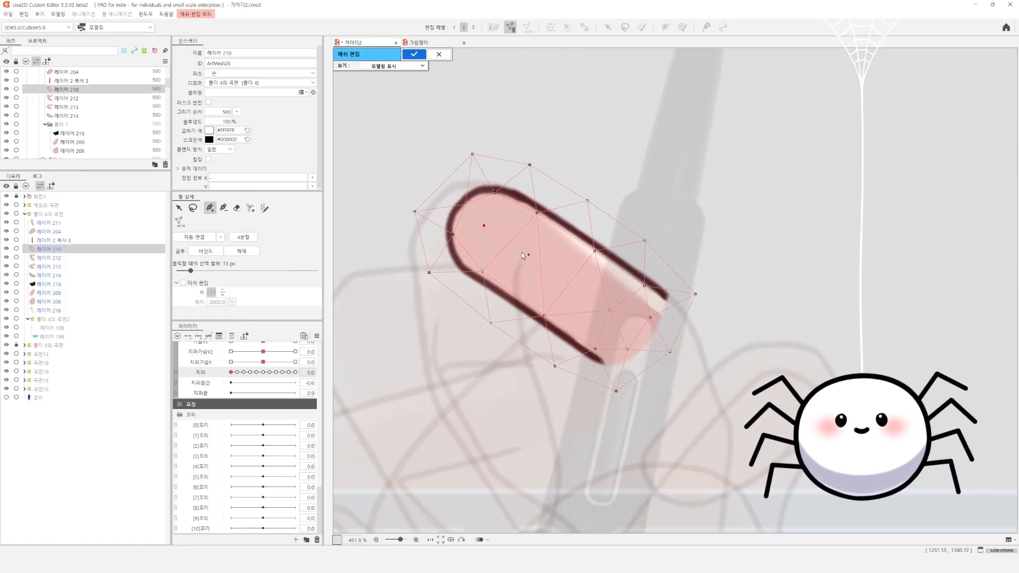
left_click(194, 237)
scroll(484, 259, "down", 3)
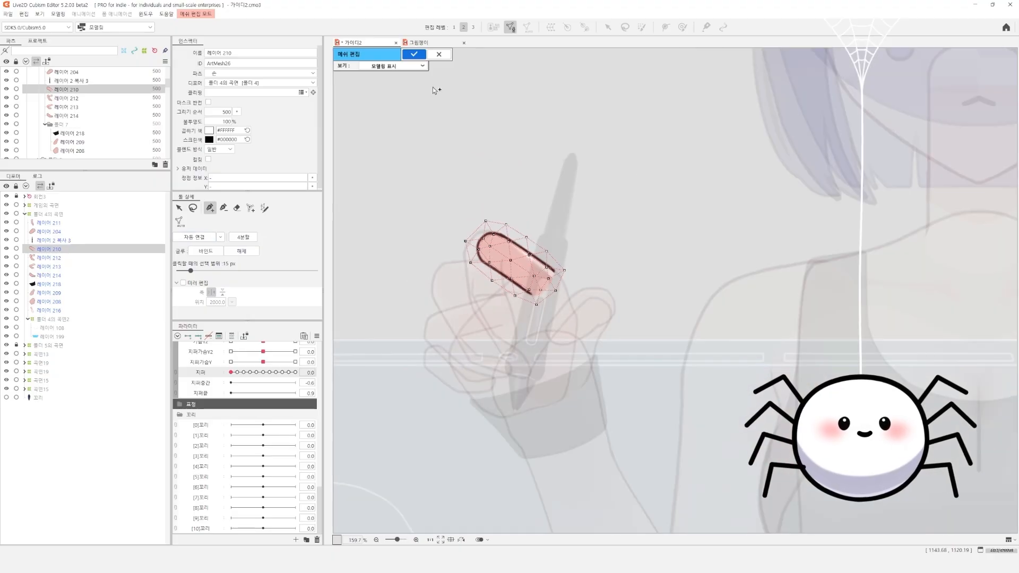
Apply the 레이어 210 mesh, open 레이어 211 for mesh editing, and generate its mesh with the small-deformation preset
left_click(414, 55)
left_click(541, 238)
key("ctrl+e")
left_click(179, 222)
left_click(234, 233)
left_click(229, 251)
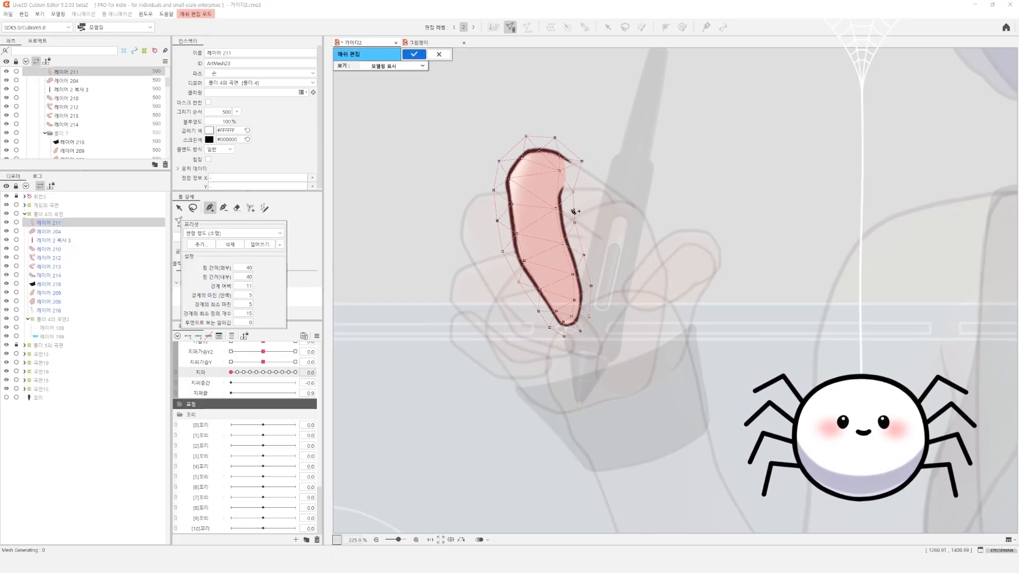
Adjust the inner and outer mesh vertices along the right edge of the finger in 레이어 211
scroll(573, 211, "up", 3)
scroll(527, 264, "down", 1)
scroll(552, 159, "up", 1)
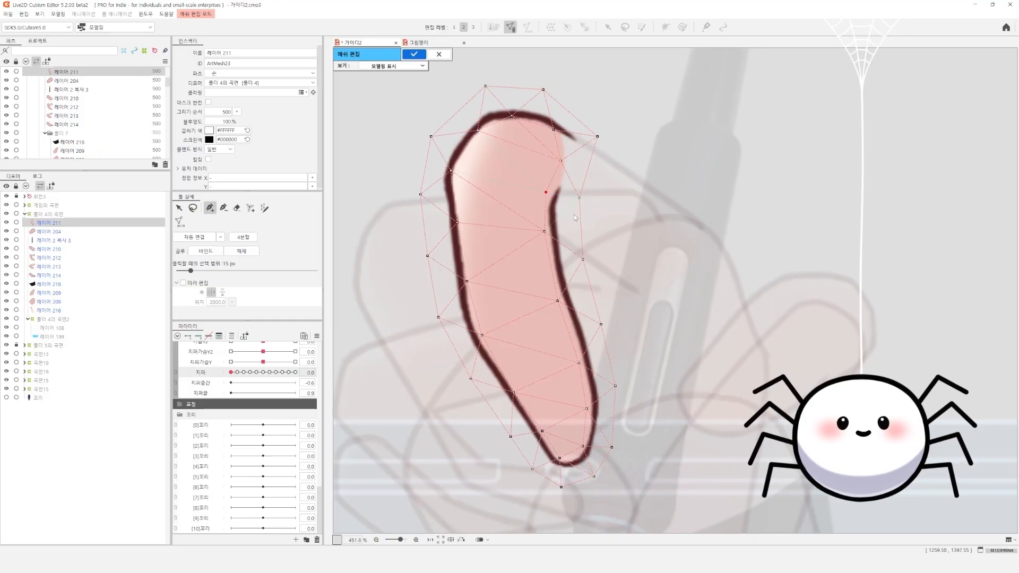
left_click_drag(579, 218, 577, 216)
left_click_drag(582, 260, 578, 258)
left_click_drag(600, 324, 596, 325)
left_click_drag(548, 250, 547, 251)
left_click_drag(579, 259, 581, 270)
left_click_drag(579, 223, 575, 225)
Space the outer mesh vertices evenly along the left edge and top of the finger in 레이어 211
left_click_drag(431, 137, 436, 130)
left_click_drag(420, 195, 422, 203)
left_click_drag(429, 257, 433, 257)
left_click_drag(440, 318, 448, 319)
left_click_drag(471, 378, 475, 380)
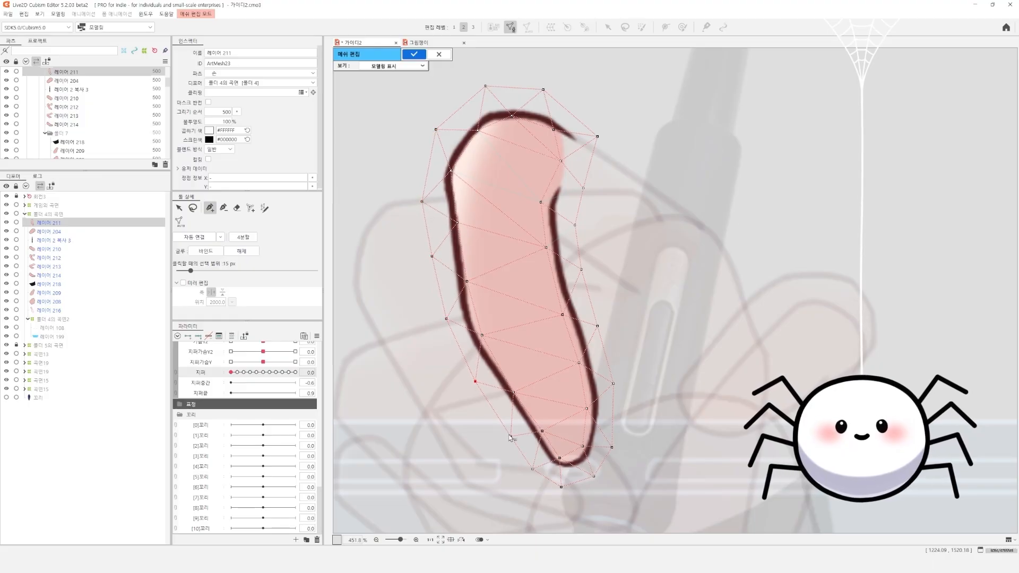
left_click_drag(485, 86, 479, 90)
left_click_drag(436, 130, 433, 133)
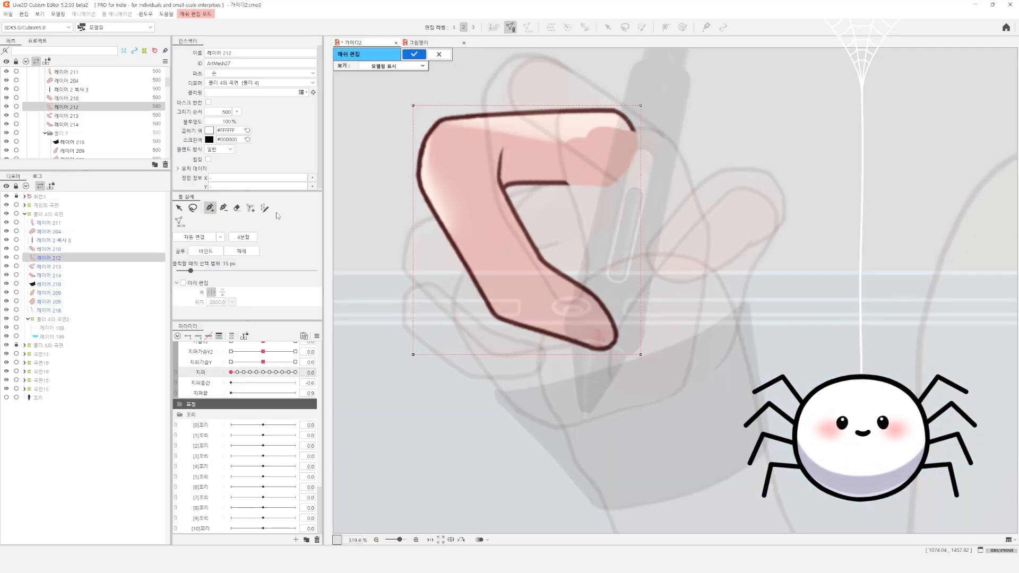
Generate the mesh of the bent finger 레이어 212 automatically and move the vertices in the gap beneath its upper segment
left_click(179, 221)
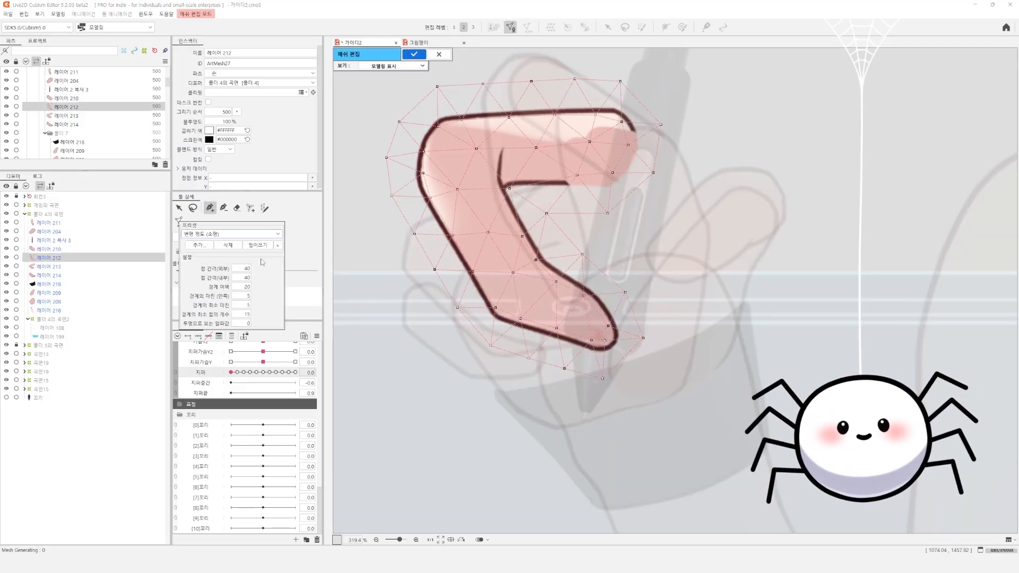
left_click(192, 208)
scroll(552, 249, "up", 2)
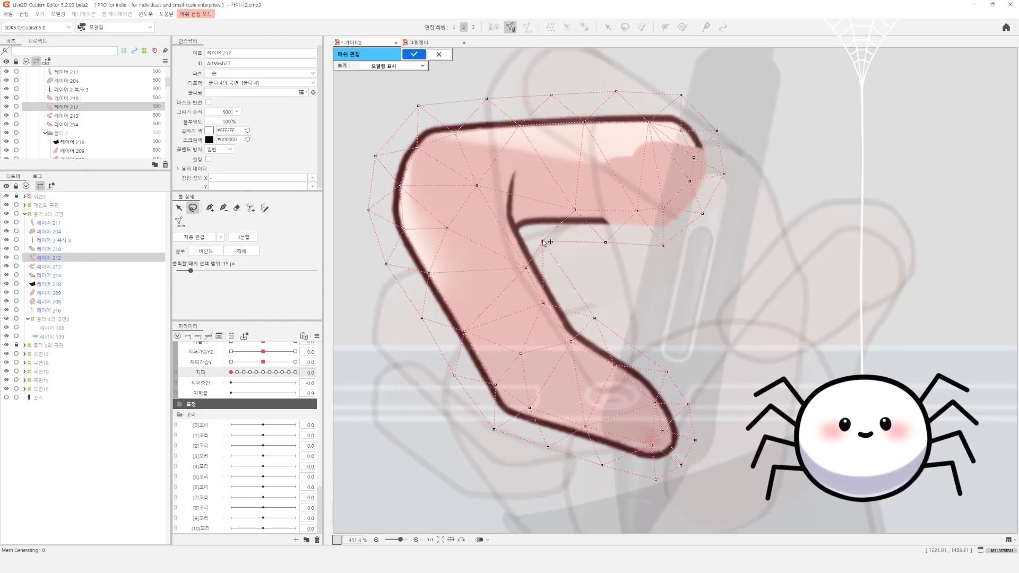
left_click_drag(543, 242, 526, 287)
left_click_drag(579, 281, 579, 278)
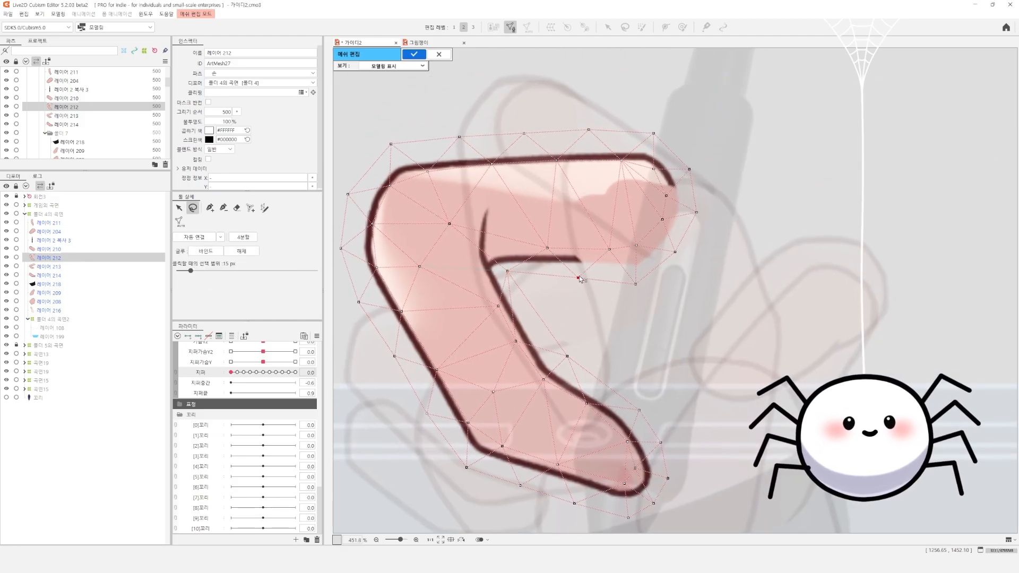
Add vertices to the upper segment of the 레이어 212 mesh and delete the misplaced vertex near the inner bend
left_click(210, 208)
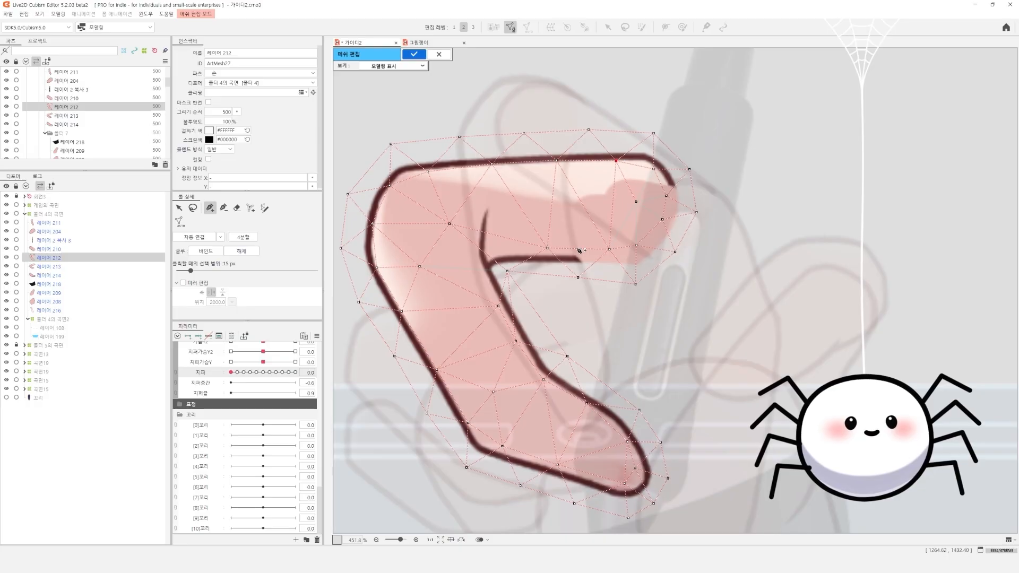
left_click_drag(469, 237, 512, 209)
left_click(535, 230)
left_click(550, 243)
key("Delete")
Rework the outer vertices along the inner bend of the 레이어 212 mesh, placing new ones beside the lower segment
left_click_drag(566, 280, 565, 310)
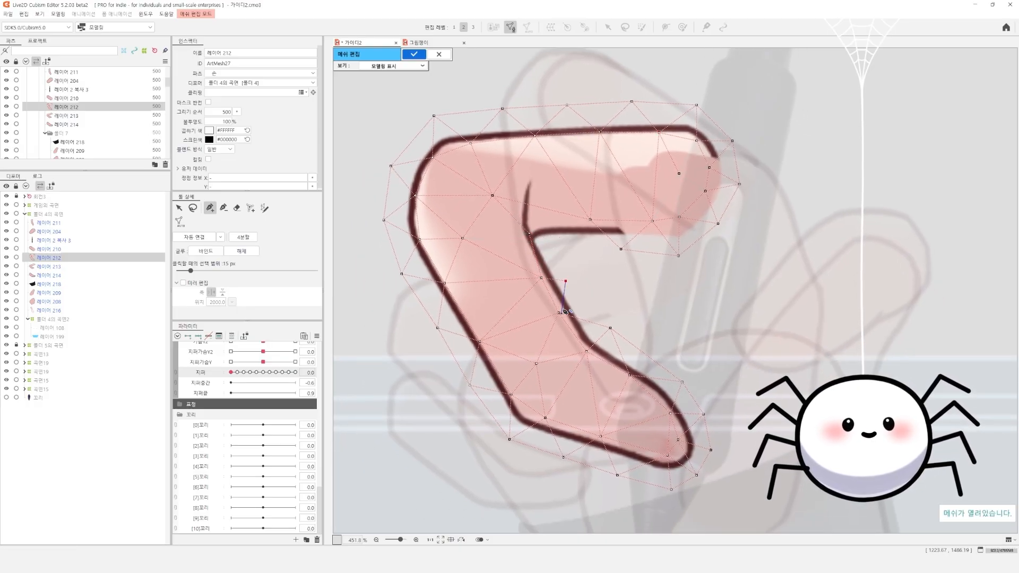
key("Delete")
left_click(599, 319)
left_click(622, 337)
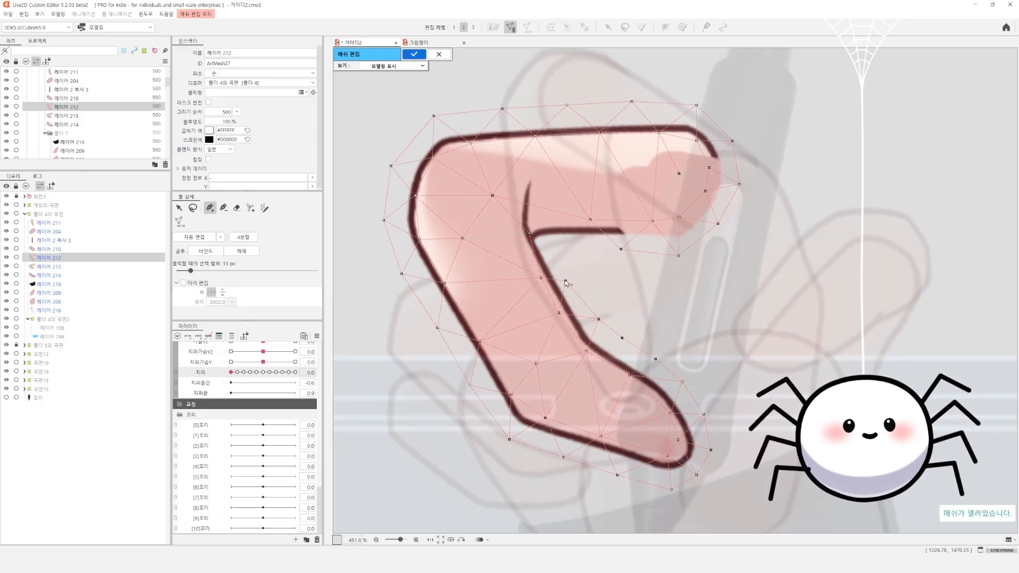
left_click(620, 249)
left_click_drag(558, 248, 559, 247)
Finish the 레이어 212 mesh, open the folded finger 레이어 213 for mesh editing, and generate its mesh automatically
scroll(711, 229, "down", 6)
left_click_drag(711, 228, 581, 196)
key("ctrl+e")
double_click(581, 195)
scroll(447, 274, "up", 6)
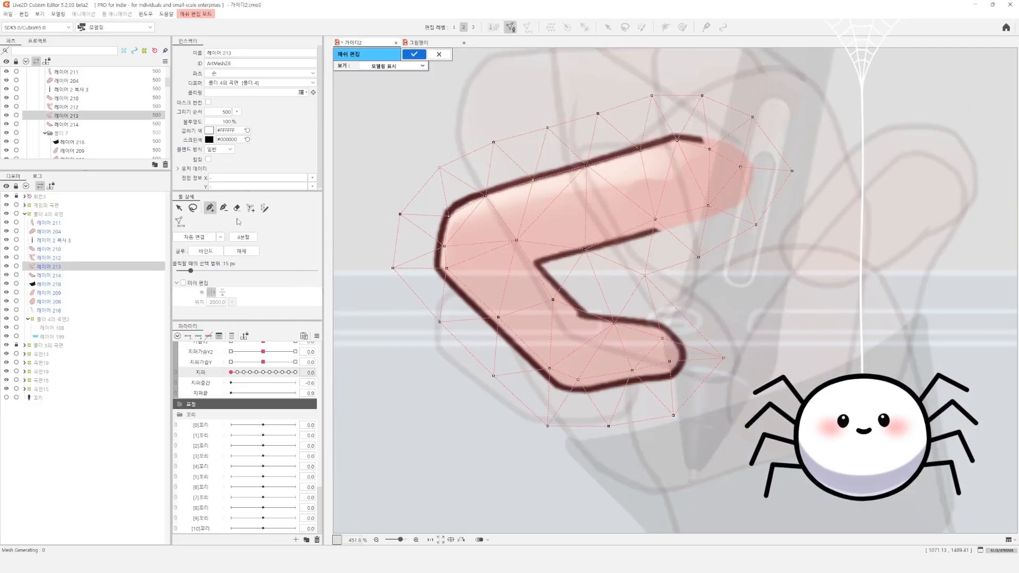
Reposition the vertices around the outer bend of the 레이어 213 mesh and delete a surplus one in the lower segment
left_click_drag(446, 272, 447, 274)
left_click_drag(516, 240, 523, 254)
left_click_drag(449, 216, 455, 210)
left_click_drag(442, 239, 442, 244)
left_click_drag(524, 254, 503, 309)
scroll(459, 267, "down", 2)
left_click(497, 354)
key("Delete")
left_click_drag(477, 347, 490, 349)
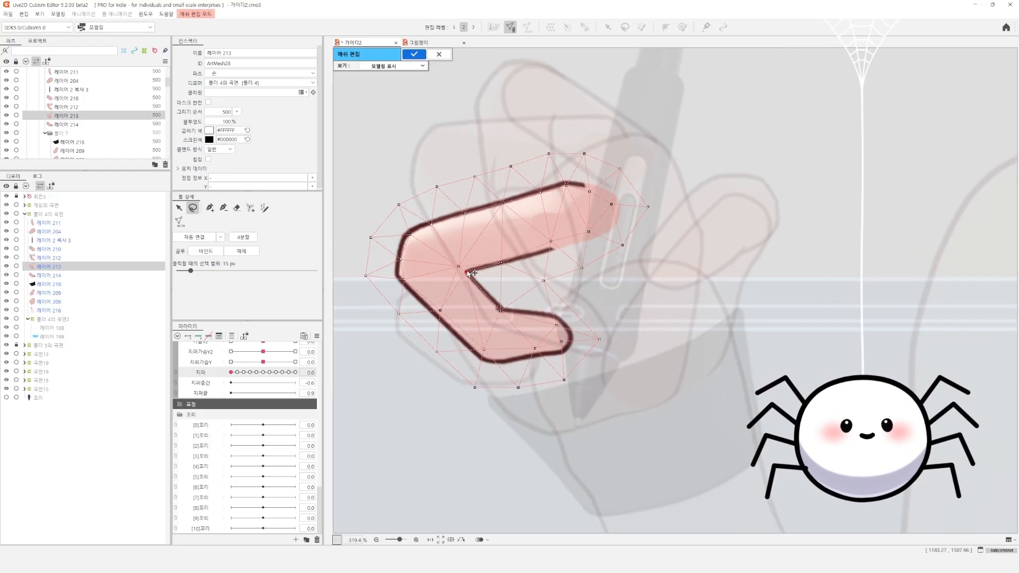
Move the 레이어 213 mesh vertices closer to the upper segment's edge and end, and adjust those around the inner gap
mouse_move(448, 212)
left_mouse_down()
mouse_move(475, 135)
mouse_move(578, 175)
left_mouse_up()
left_click_drag(549, 169, 552, 180)
mouse_move(610, 155)
left_mouse_down()
mouse_move(605, 214)
mouse_move(627, 196)
left_mouse_up()
left_click_drag(649, 210, 640, 213)
mouse_move(643, 236)
left_mouse_down()
mouse_move(644, 255)
mouse_move(531, 282)
left_mouse_up()
left_click(603, 254)
left_click_drag(556, 325, 541, 315)
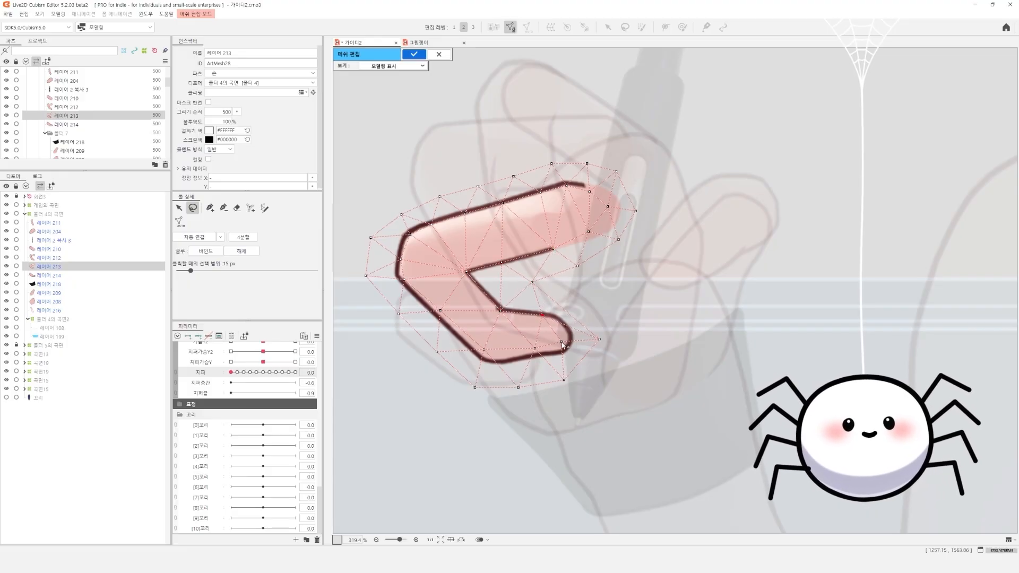
Add vertices at the lower fingertip of 레이어 213 and tighten the outer vertices along its lower and left edges
left_click(210, 208)
left_click(570, 314)
left_click(564, 380)
left_click(193, 208)
left_click_drag(460, 377, 573, 387)
mouse_move(571, 386)
left_mouse_down()
mouse_move(567, 374)
mouse_move(594, 357)
left_mouse_up()
left_click_drag(471, 376, 474, 380)
left_click_drag(514, 377, 398, 265)
left_click_drag(399, 314, 404, 310)
left_click(443, 348)
Tighten the outer vertices along the top and right end of the 레이어 213 mesh and finish editing it
mouse_move(375, 235)
left_mouse_down()
mouse_move(415, 268)
mouse_move(414, 302)
left_mouse_up()
mouse_move(511, 197)
left_mouse_down()
mouse_move(546, 229)
mouse_move(556, 199)
mouse_move(513, 219)
left_mouse_up()
left_click_drag(629, 183, 630, 200)
left_click_drag(603, 190, 601, 194)
left_click(588, 227)
scroll(583, 230, "down", 3)
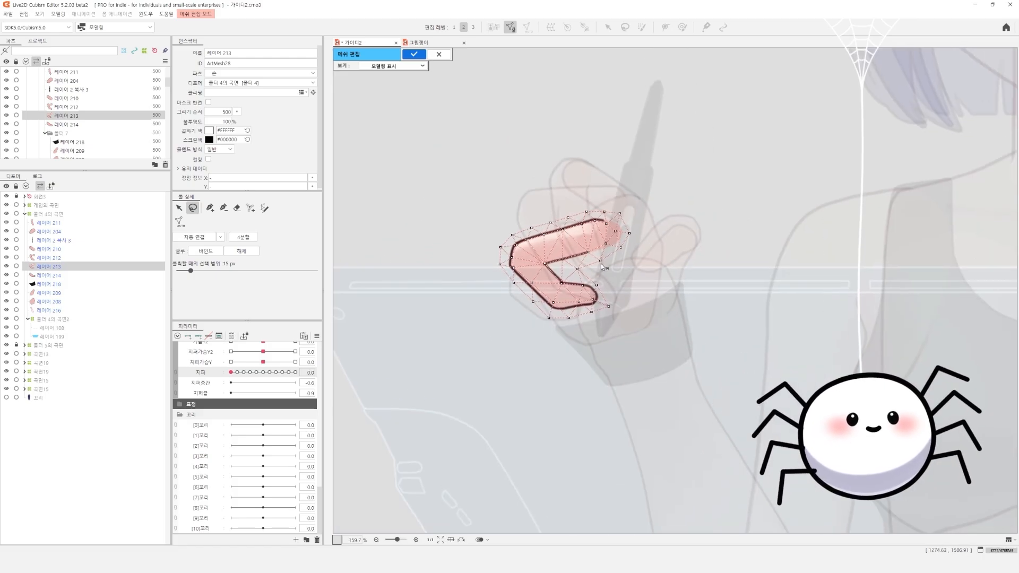
scroll(560, 272, "up", 3)
left_click(210, 208)
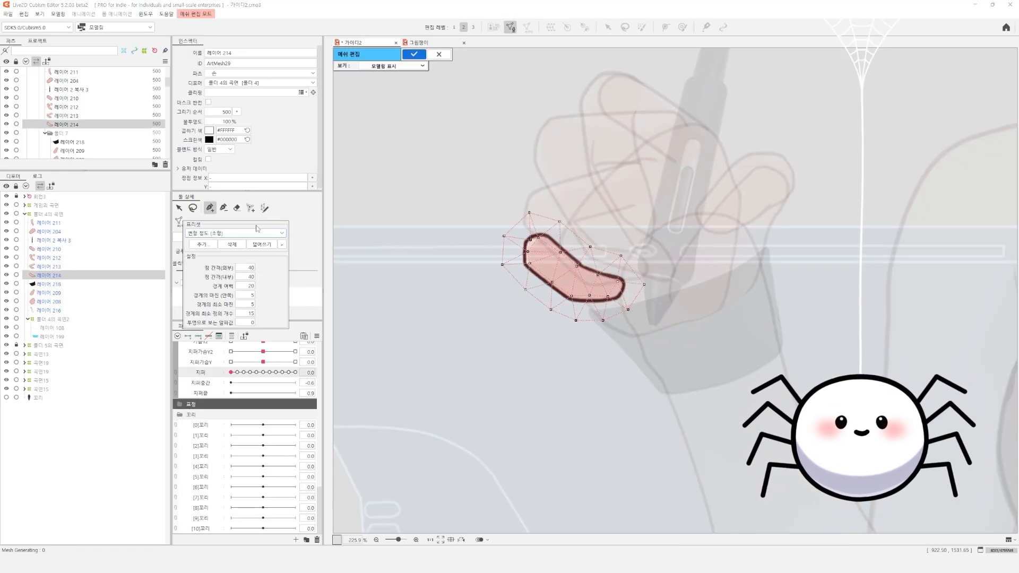
Open the little-finger layer 레이어 214 for mesh editing and generate its mesh automatically
left_click(193, 208)
right_click(540, 234)
mouse_move(525, 234)
left_mouse_down()
mouse_move(540, 234)
mouse_move(524, 255)
mouse_move(526, 276)
left_mouse_up()
left_click(562, 250)
scroll(539, 237, "up", 2)
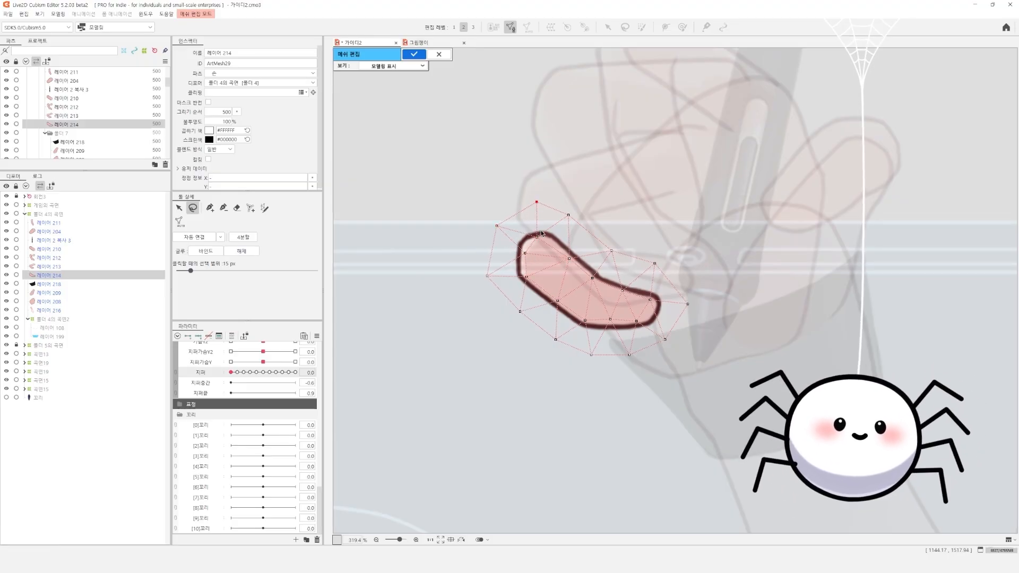
left_click(179, 221)
Adjust the vertices around the right end of the 레이어 214 mesh and connect the mesh automatically
left_click(643, 270)
right_click(643, 295)
left_click(664, 310)
left_click_drag(647, 309, 649, 317)
left_click_drag(628, 320, 648, 299)
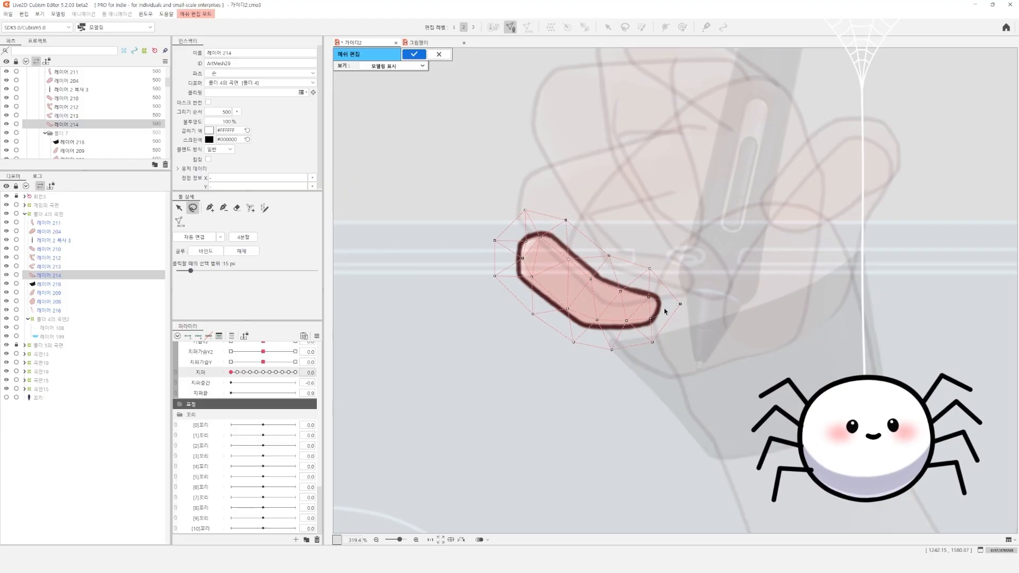
left_click(194, 237)
Pull the outer vertices of the 레이어 214 mesh closer to the finger outline all the way around
left_click_drag(680, 304, 673, 304)
left_click_drag(651, 342, 652, 340)
mouse_move(510, 266)
left_mouse_down()
mouse_move(566, 329)
mouse_move(570, 320)
mouse_move(503, 276)
left_mouse_up()
left_click(510, 278)
left_click(537, 305)
left_click_drag(494, 241, 503, 245)
left_click_drag(525, 210, 563, 228)
left_click_drag(609, 256, 597, 253)
Add outer vertices along the upper edge and right end of the 레이어 214 mesh, connect it automatically and finish editing it
left_click(210, 207)
left_click(621, 260)
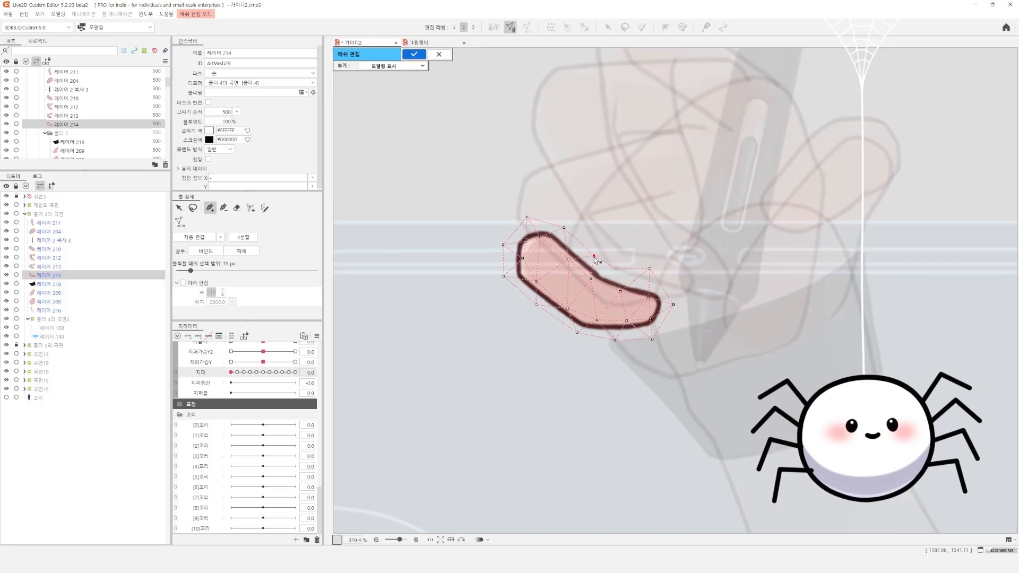
left_click(673, 322)
left_click_drag(674, 305, 667, 293)
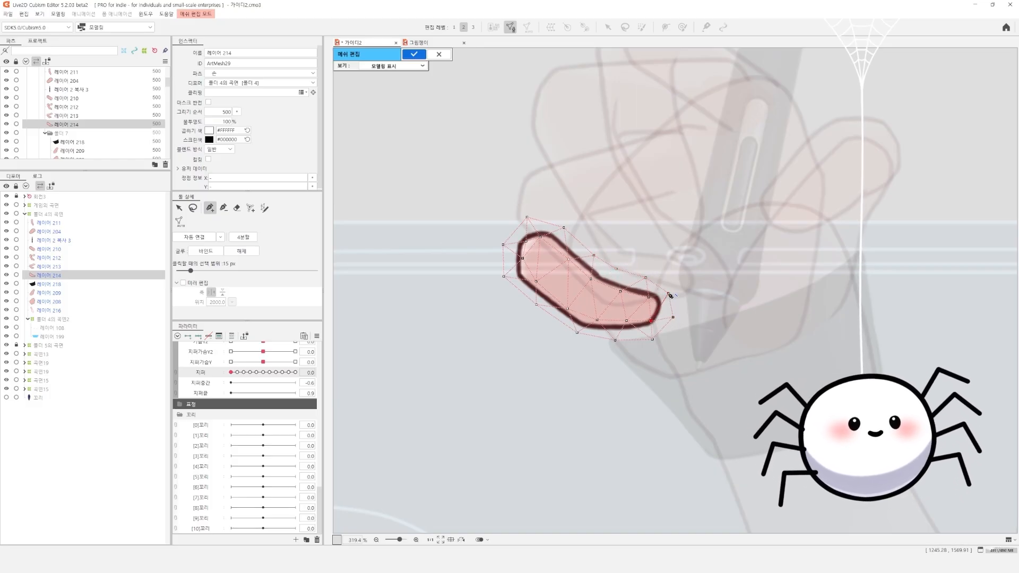
key("Return")
key("ctrl+e")
left_click(204, 235)
left_click(408, 57)
Open the palm layer 레이어 208 for mesh editing and generate its mesh automatically with the 변형 정도 (소형) preset
left_click(692, 269)
left_click(628, 196)
key("ctrl+e")
left_click(180, 222)
left_click(260, 233)
left_click(255, 250)
scroll(388, 281, "down", 4)
left_click(180, 222)
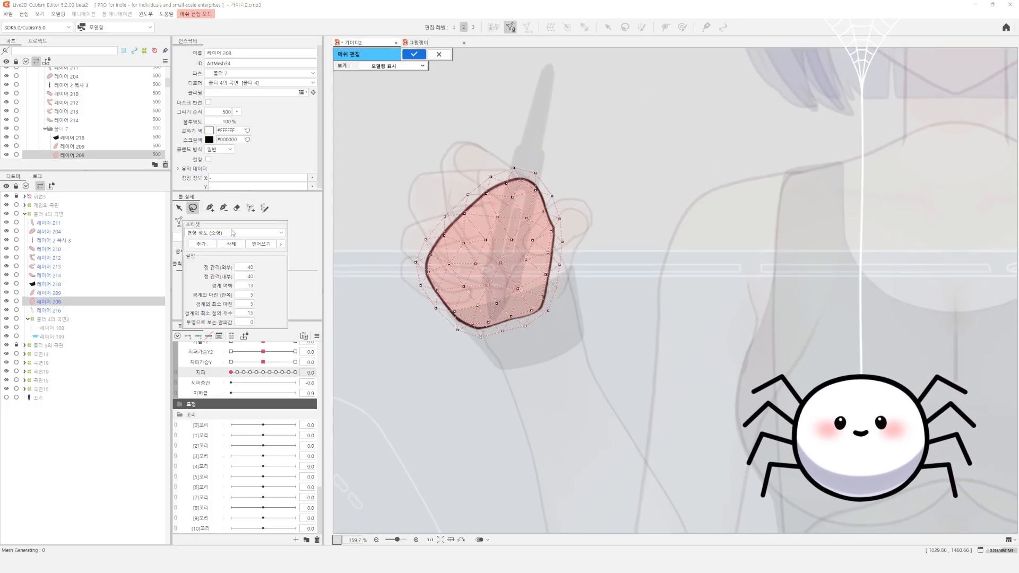
scroll(475, 239, "up", 2)
Replace the inner vertices of the 레이어 208 mesh with a vertex at the palm's centre, connect it automatically and finish editing
left_click_drag(532, 190, 548, 197)
key("Delete")
left_click(210, 207)
left_click(500, 262)
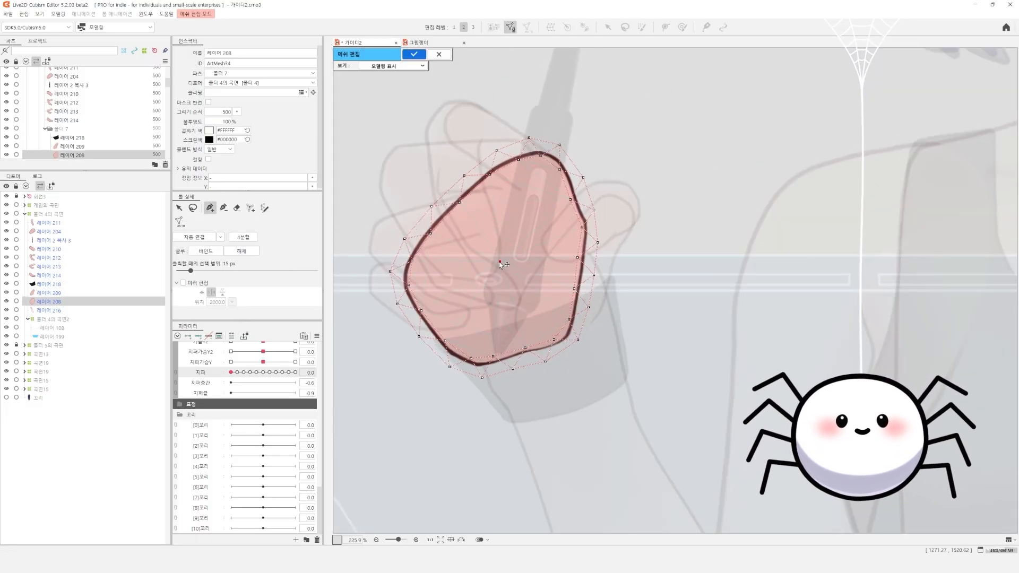
left_click(517, 159)
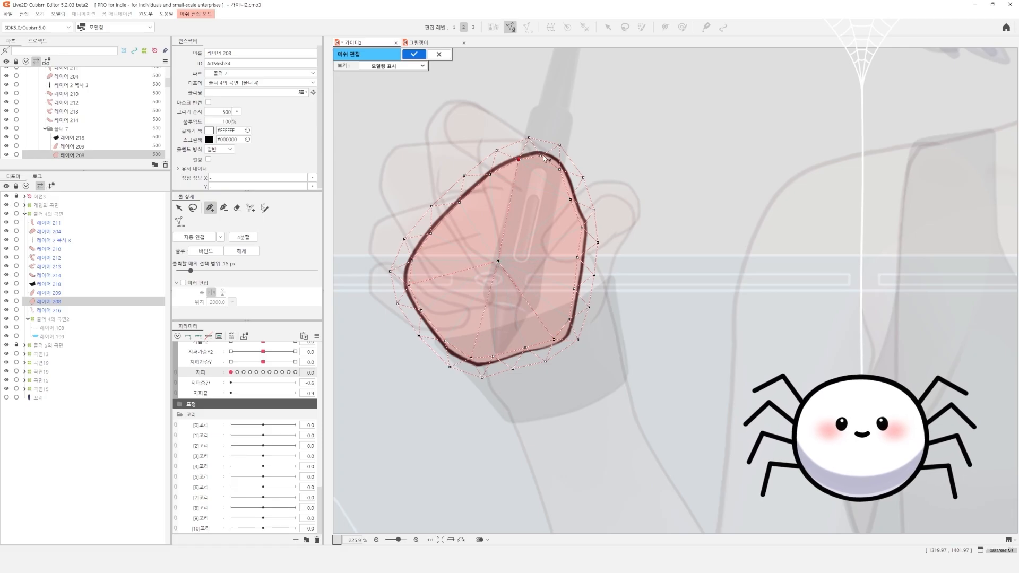
key("ctrl+e")
key("ctrl+e")
left_click(194, 237)
key("ctrl+e")
scroll(552, 234, "down", 2)
scroll(586, 349, "down", 4)
Open the pen layer 레이어 2 복사 3 for mesh editing and place vertices across the nib's base and one at the nib
left_click(558, 178)
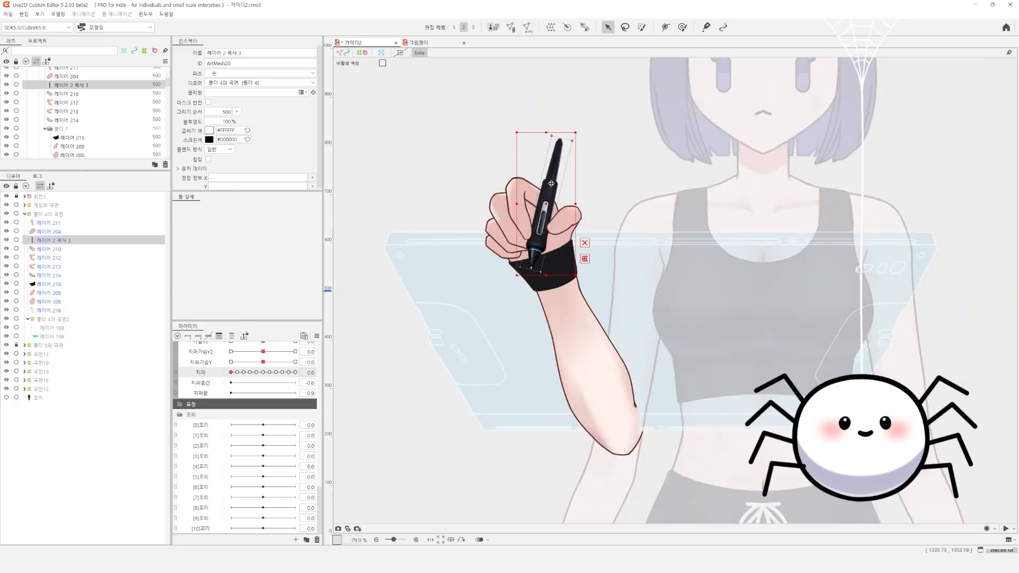
scroll(559, 185, "up", 4)
key("ctrl+e")
left_click(210, 207)
scroll(509, 321, "up", 2)
left_click(492, 300)
left_click(510, 294)
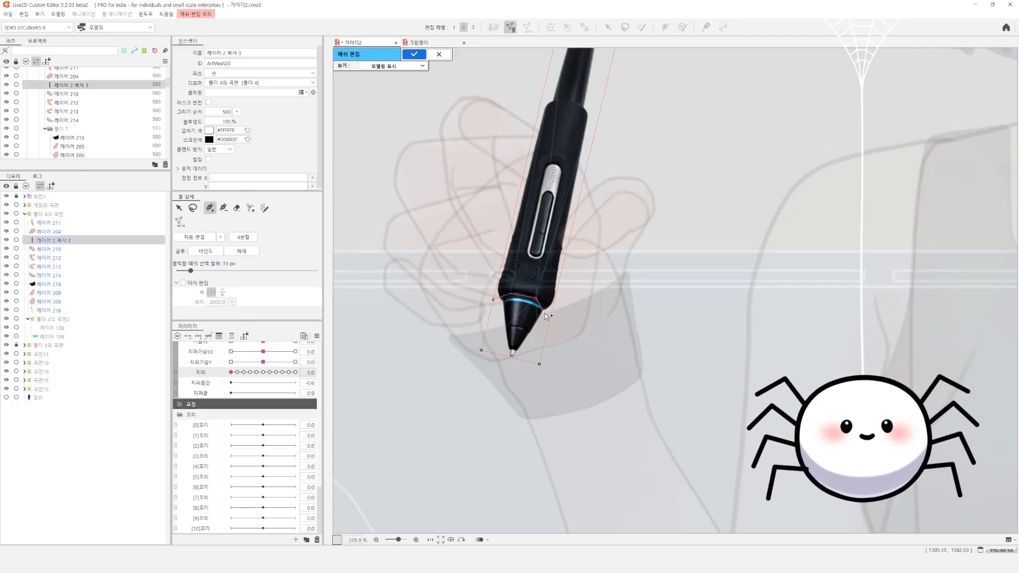
left_click(509, 363)
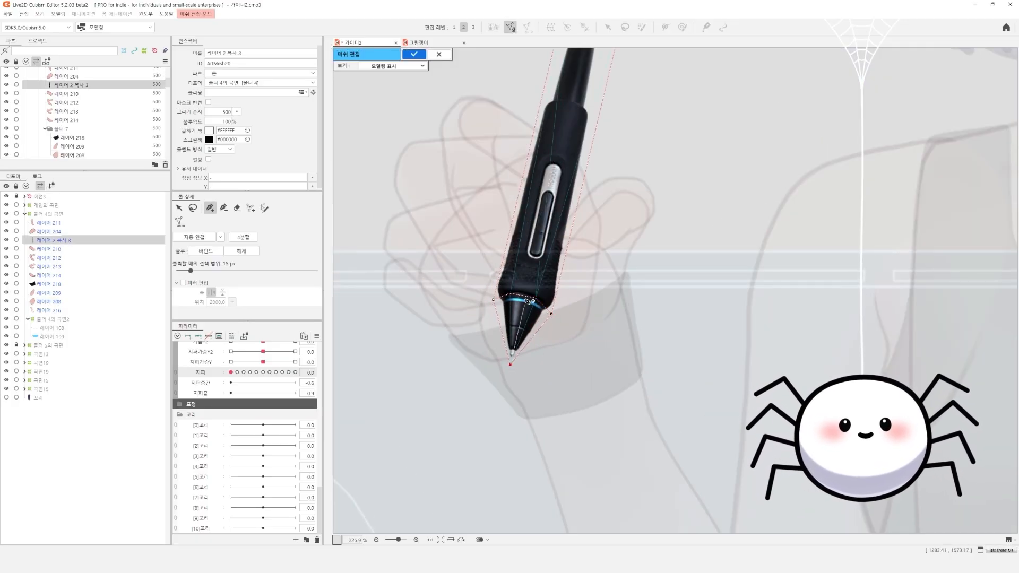
Add a row of four vertices across the shoulder where the pen's grip meets its thin upper shaft
left_click_drag(523, 327, 491, 453)
left_click_drag(597, 122, 543, 107)
left_click(511, 233)
left_click(528, 226)
left_click(546, 229)
left_click(558, 246)
left_click_drag(556, 194, 552, 235)
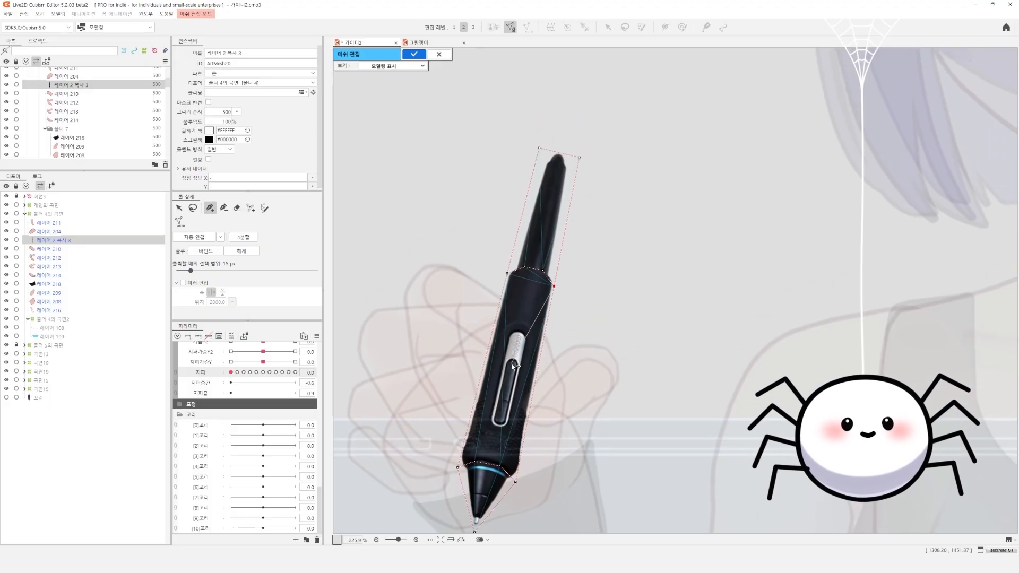
Connect the shoulder row to the row at the nib's base lengthwise along the pen grip and undo the surplus connections
left_click(500, 466)
left_click(542, 270)
left_click(474, 461)
left_click(524, 266)
left_click(457, 467)
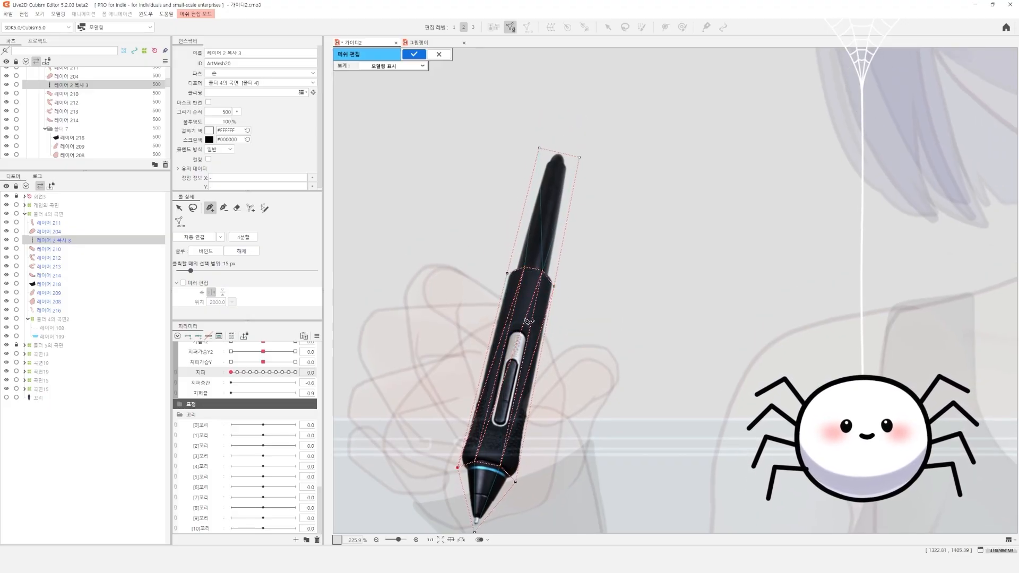
key("ctrl+z")
key("ctrl+z")
key("ctrl+z")
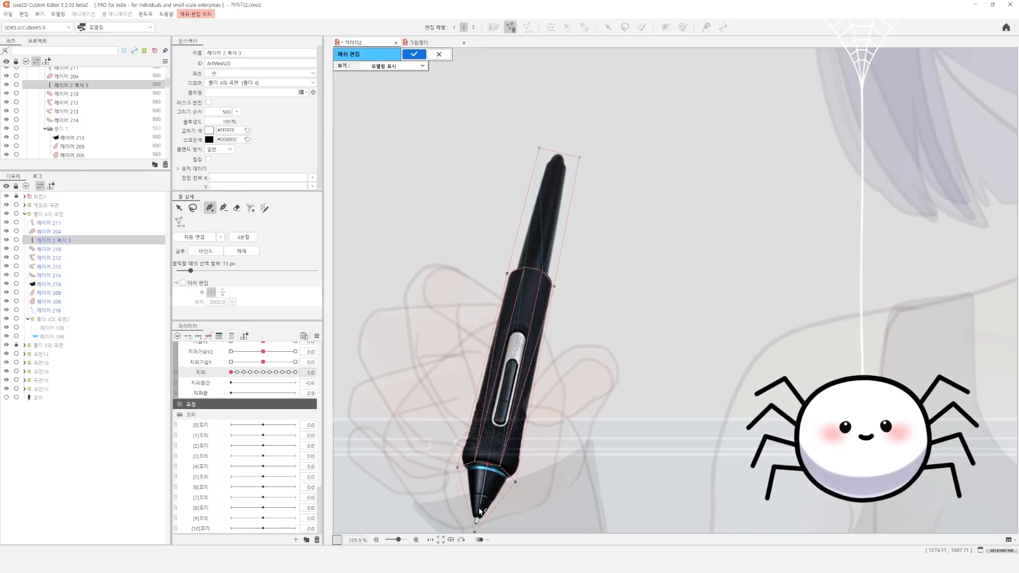
Connect the vertex at the pen nib to the middle vertices of the row at the nib's base
left_click_drag(478, 531, 473, 488)
left_click(470, 488)
left_click(470, 418)
left_click(499, 425)
Pull the corner vertices at the pen's upper end closer to its outline and add a middle vertex at its tip
left_click_drag(519, 232, 511, 295)
left_click_drag(527, 173, 522, 225)
left_click_drag(553, 232, 543, 233)
left_click(532, 228)
left_click_drag(521, 224, 543, 238)
Connect the vertices at the pen's upper end to the shoulder row and finish editing the pen mesh
left_click(498, 342)
left_click(534, 222)
left_click(516, 345)
left_click(543, 233)
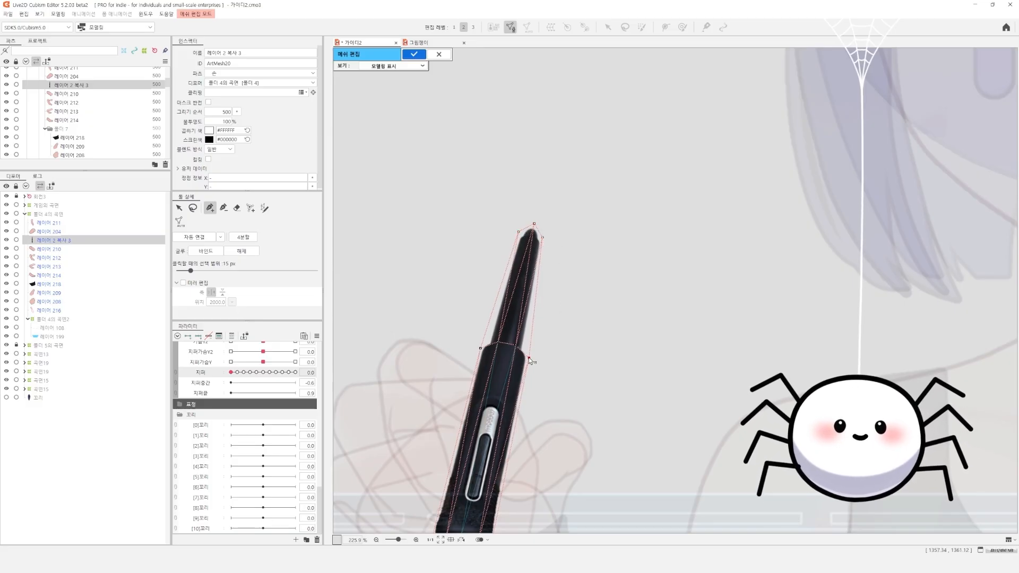
scroll(528, 360, "down", 5)
left_click(415, 56)
Check the mesh of the tablet layer 레이어 199 and turn off the Solo display
scroll(594, 233, "down", 4)
left_click_drag(611, 248, 609, 281)
scroll(609, 282, "up", 2)
left_click(616, 278)
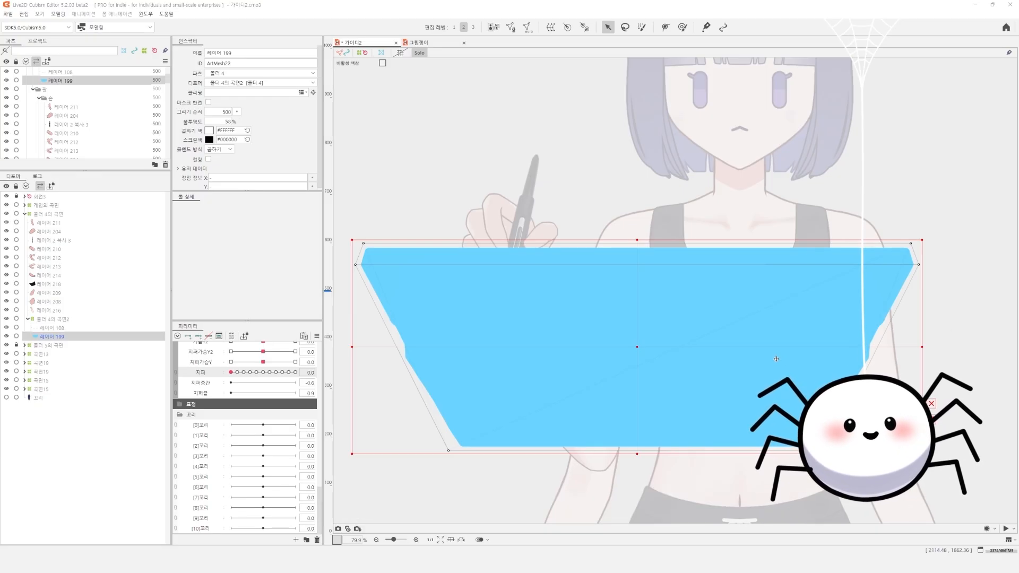
double_click(875, 341)
key("Return")
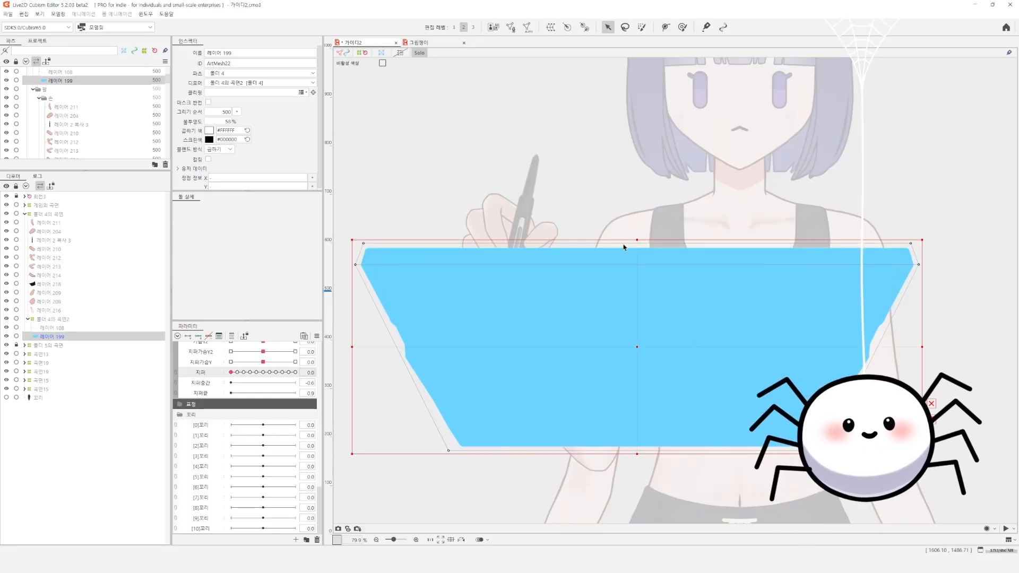
left_click(420, 53)
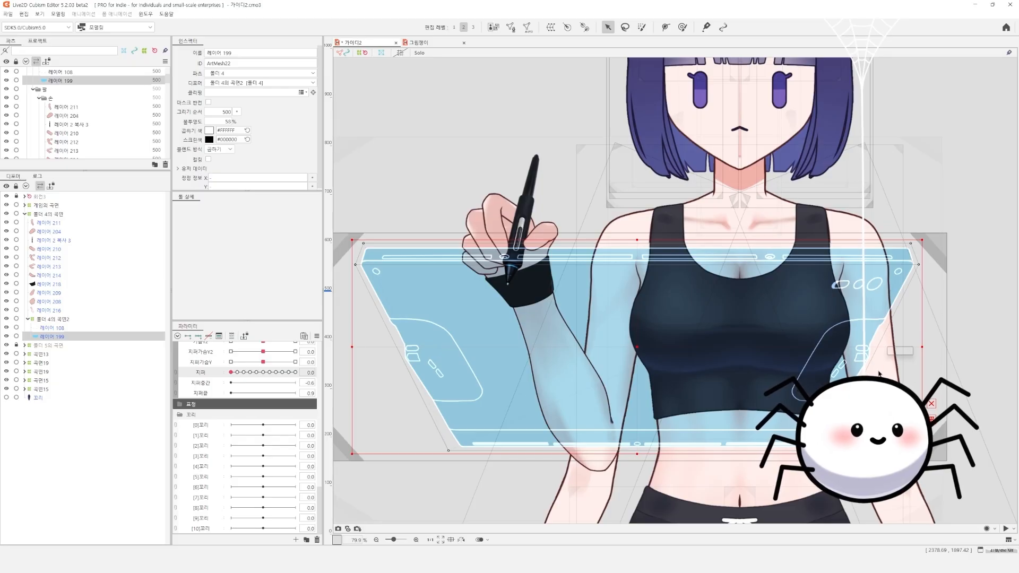
Create a rotation deformer for the hand and forearm layers 레이어 211 to 레이어 216 and place its pivot at the elbow
left_click(52, 327)
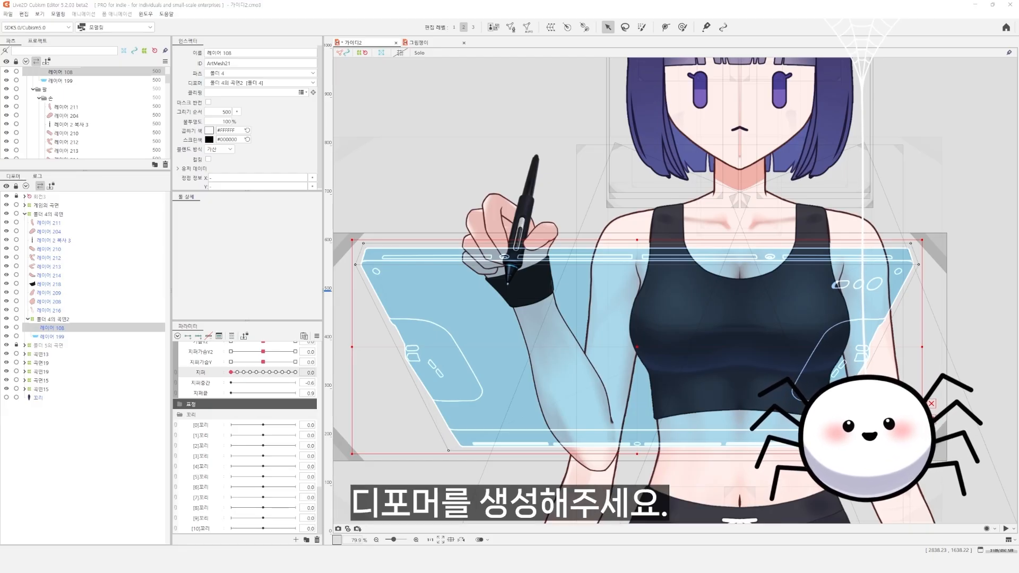
left_click(50, 310)
left_click(49, 224, "shift")
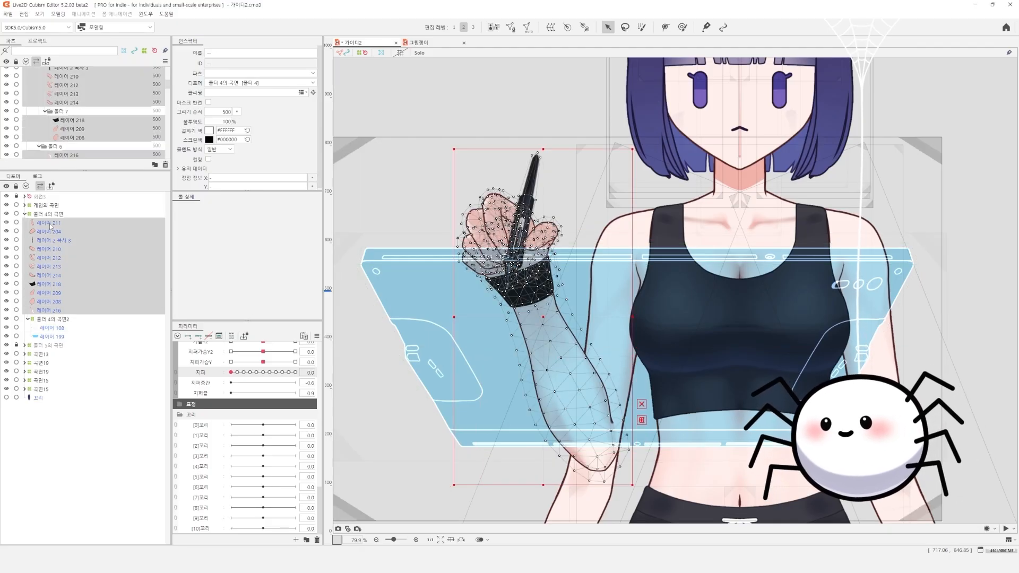
left_click(55, 310)
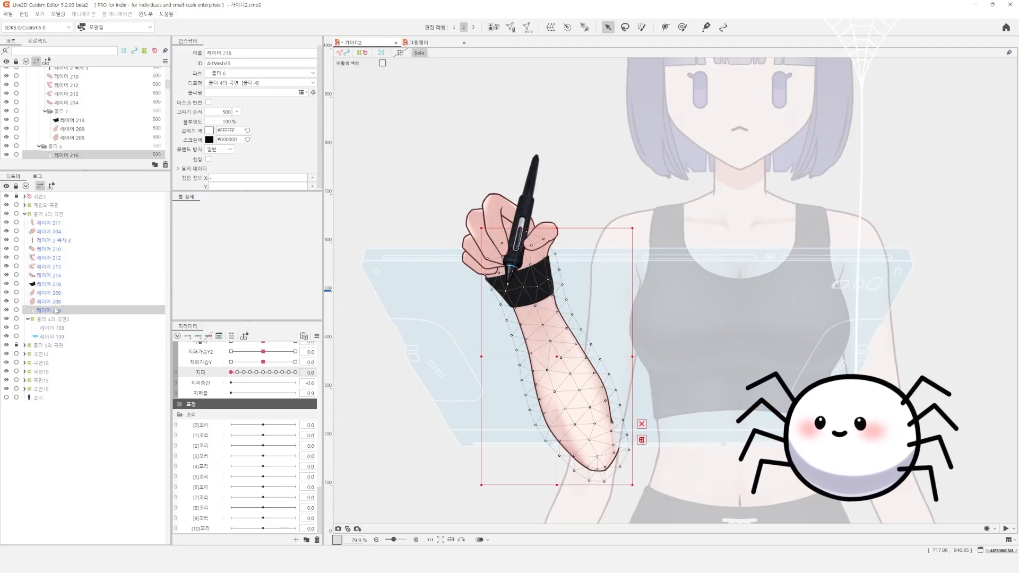
left_click(55, 224, "shift")
left_click(567, 27)
left_click(513, 325)
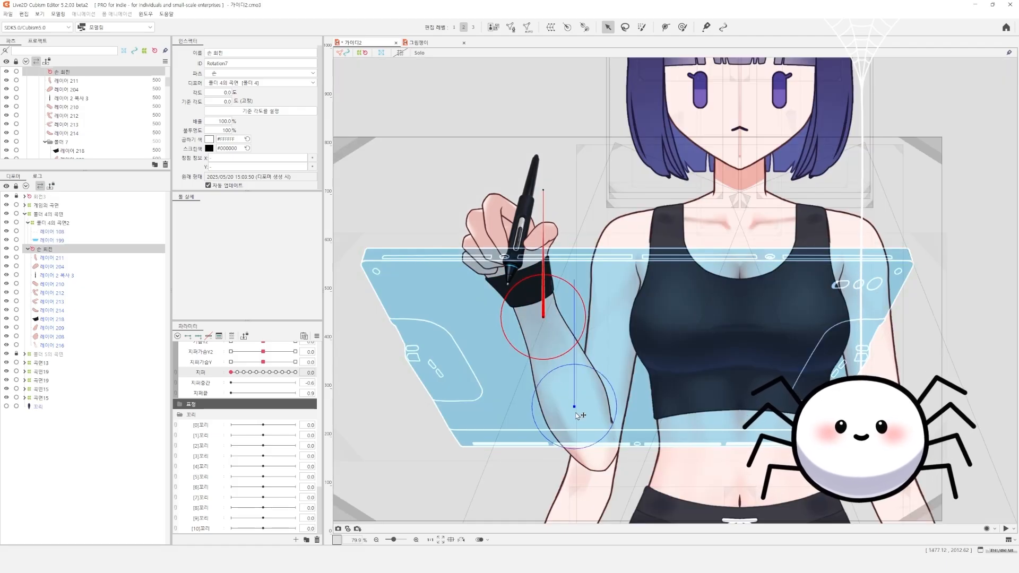
left_click(609, 448)
left_click_drag(609, 321, 544, 325)
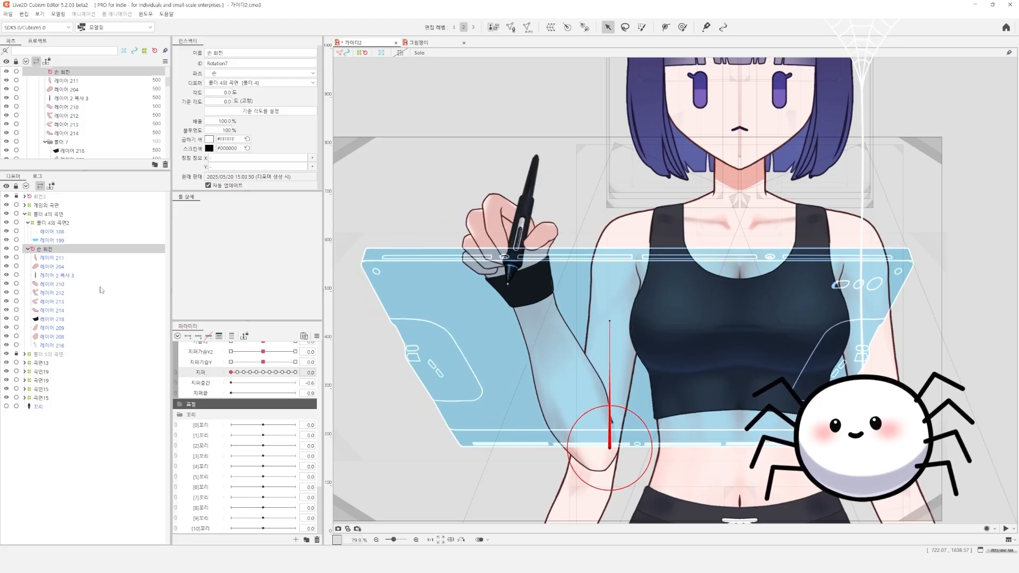
left_click(56, 258)
left_click(54, 249)
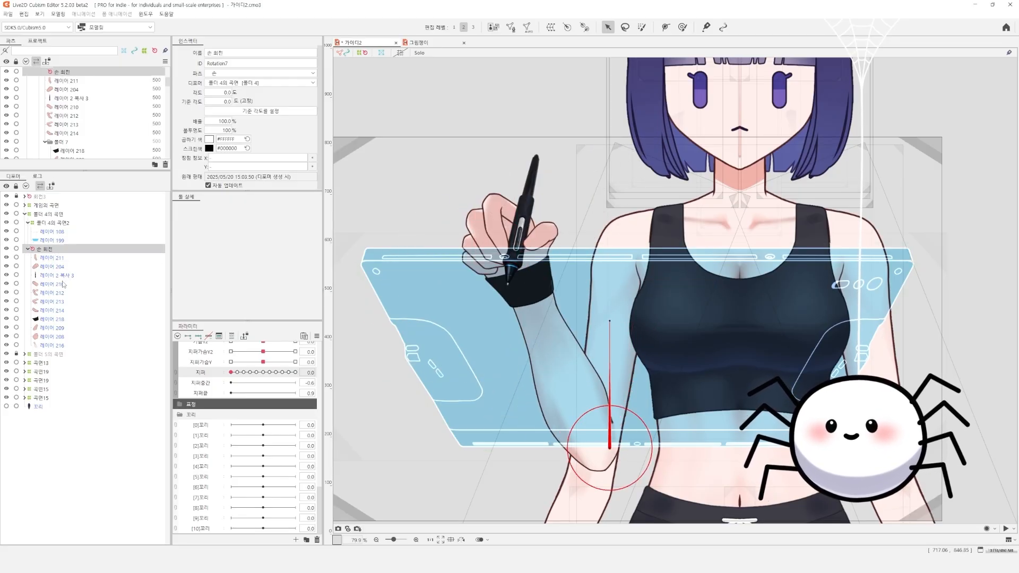
Select the hand, pen and wristband layers from 레이어 211 to 레이어 208, leaving out the forearm layer 레이어 216
left_click(57, 258)
left_click(53, 267, "ctrl")
left_click(52, 276, "ctrl")
left_click(51, 285, "ctrl")
left_click(49, 295)
left_click(49, 267)
left_click_drag(50, 259, 48, 321)
left_click_drag(513, 252, 488, 252)
key("ctrl+z")
left_click(49, 328, "ctrl")
left_click(50, 336, "ctrl")
key("ctrl+z")
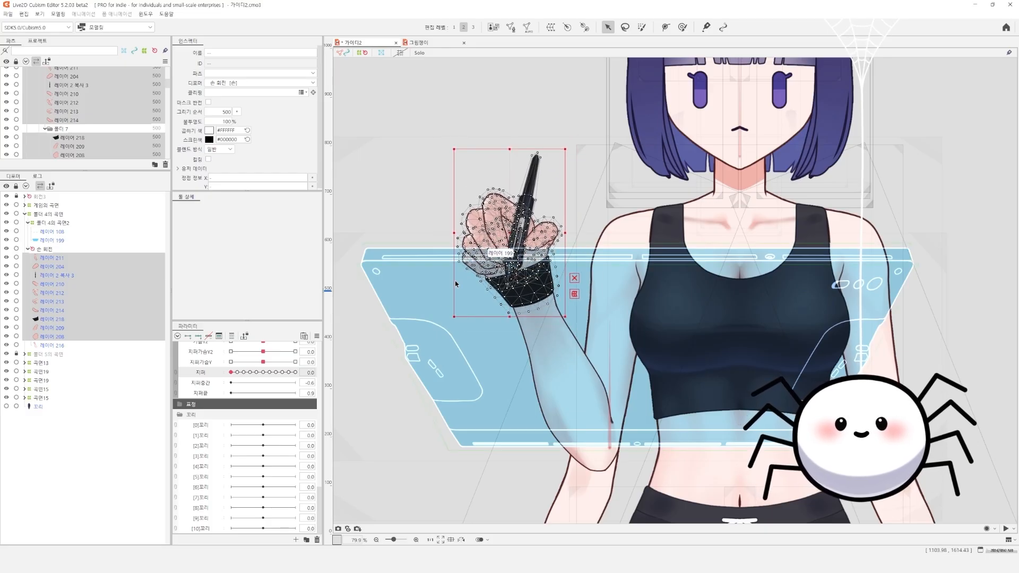
Create a second rotation deformer for the selected hand layers at the wrist, pointing along the hand
key("r")
left_click(550, 324)
left_click(567, 27)
left_click(552, 326)
left_click(584, 28)
left_click(528, 293)
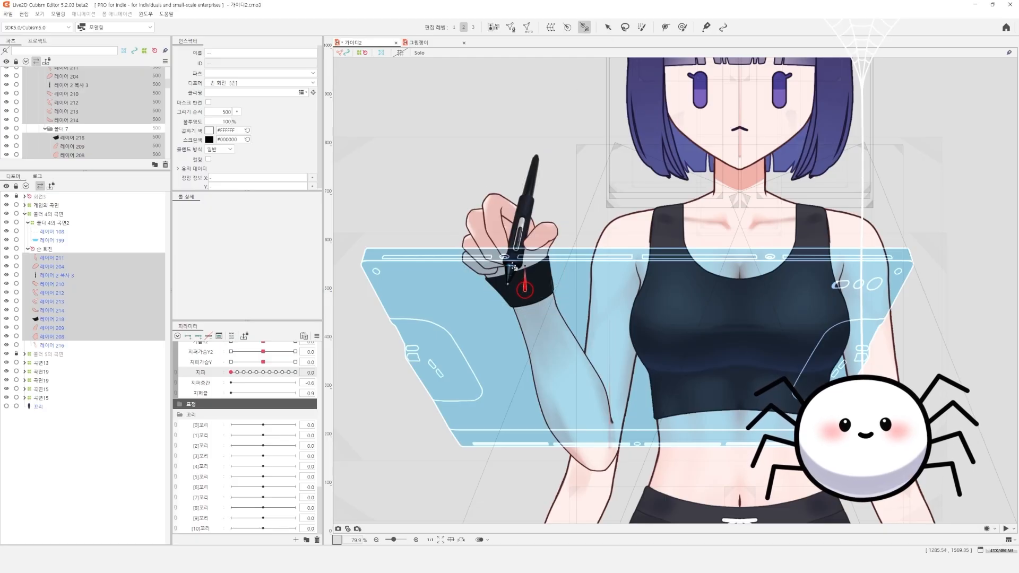
left_click_drag(507, 241, 505, 234)
Move the wrist rotation deformer's pivot to the lower middle of the wristband, undoing each test rotation of the hand
left_click_drag(525, 291, 525, 287)
key("ctrl+z")
key("v")
left_click_drag(505, 231, 527, 231)
key("ctrl+z")
left_click_drag(526, 287, 519, 262)
left_click_drag(504, 220, 513, 218)
key("ctrl+z")
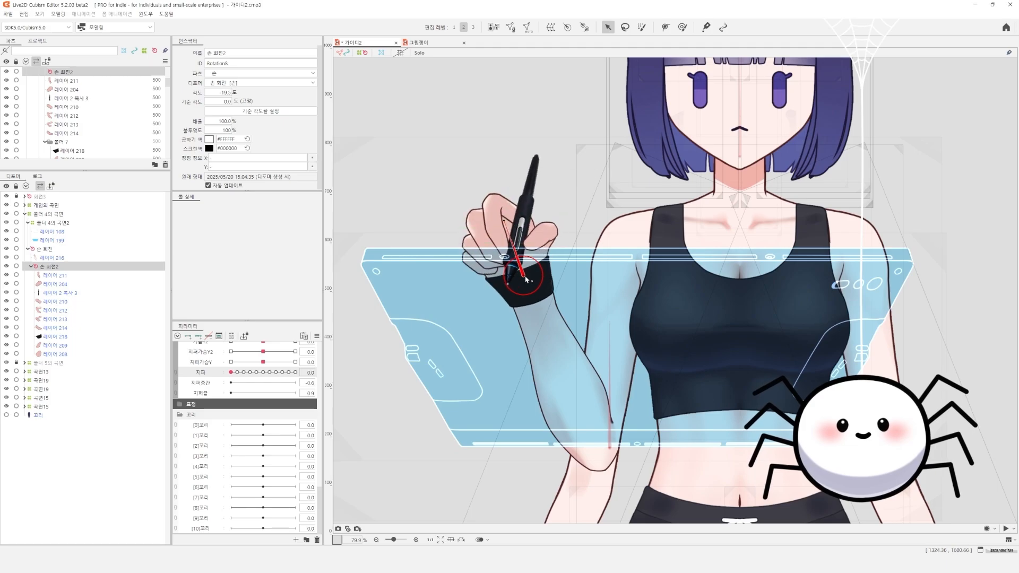
left_click_drag(535, 299, 534, 298)
left_click_drag(513, 245, 537, 253)
key("ctrl+z")
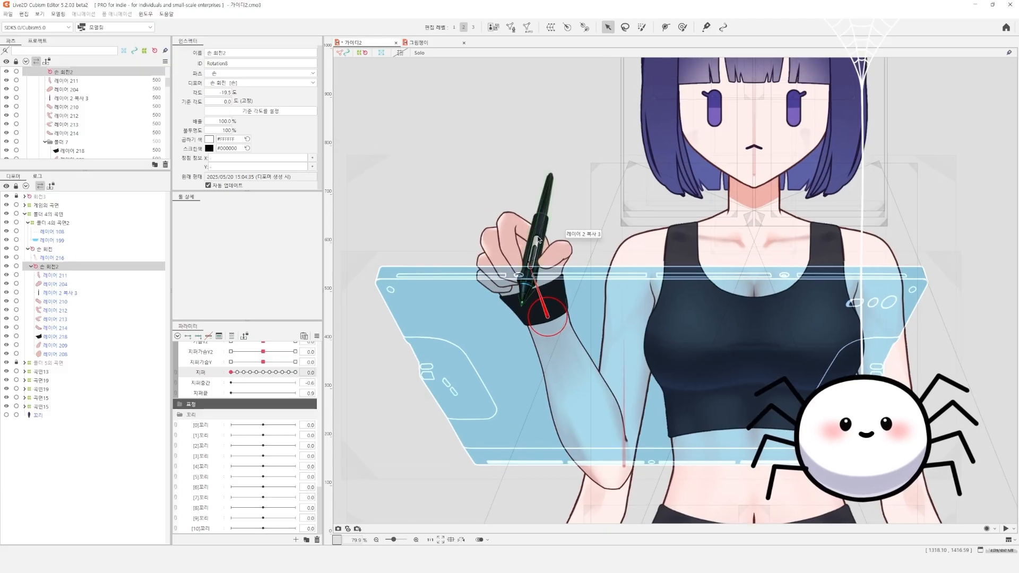
Create a warp deformer for the forearm layer 레이어 216 and rotate it to follow the forearm's slant
left_click(583, 386)
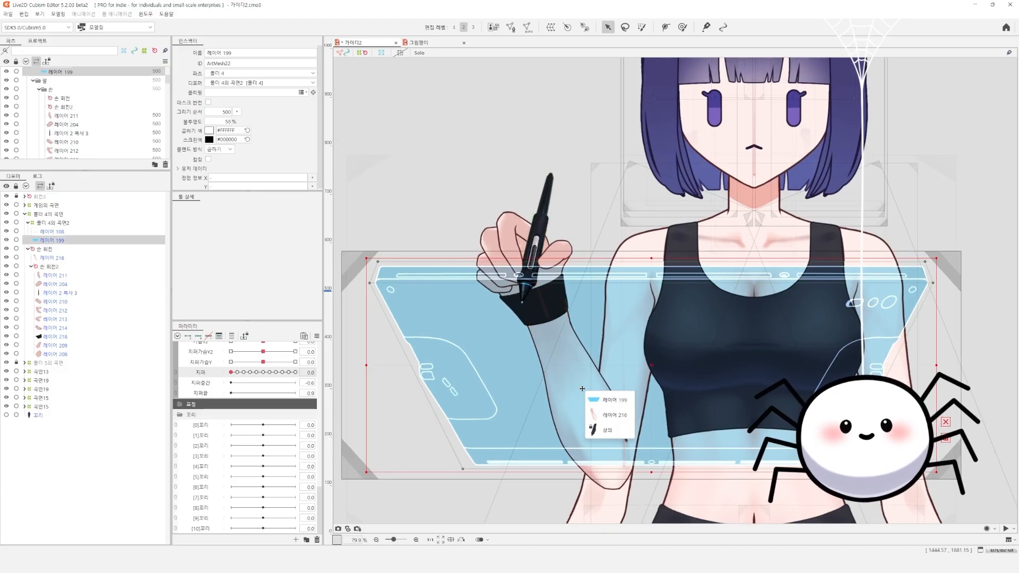
left_click(597, 425)
key("w")
key("Return")
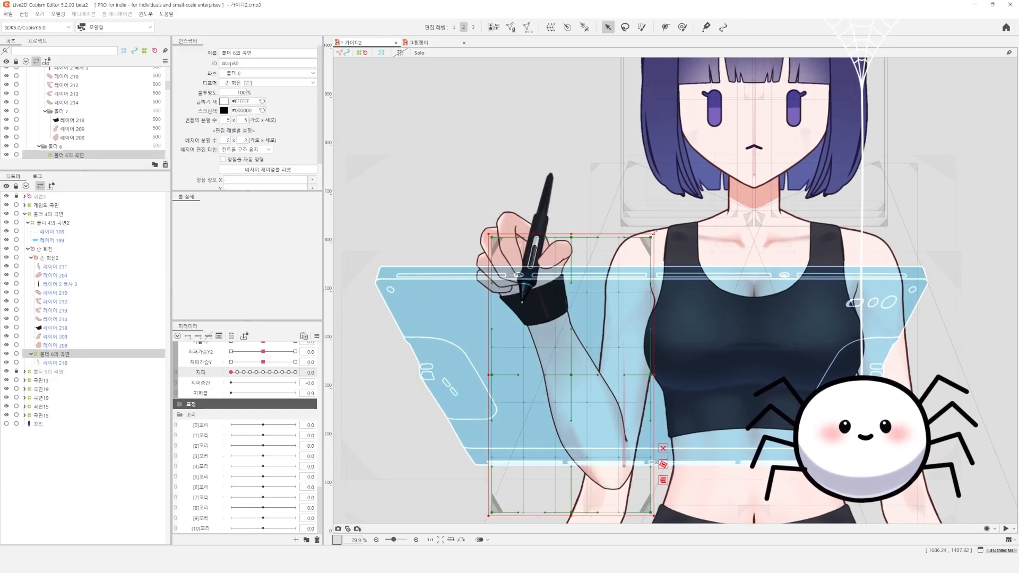
left_click_drag(639, 227, 597, 224)
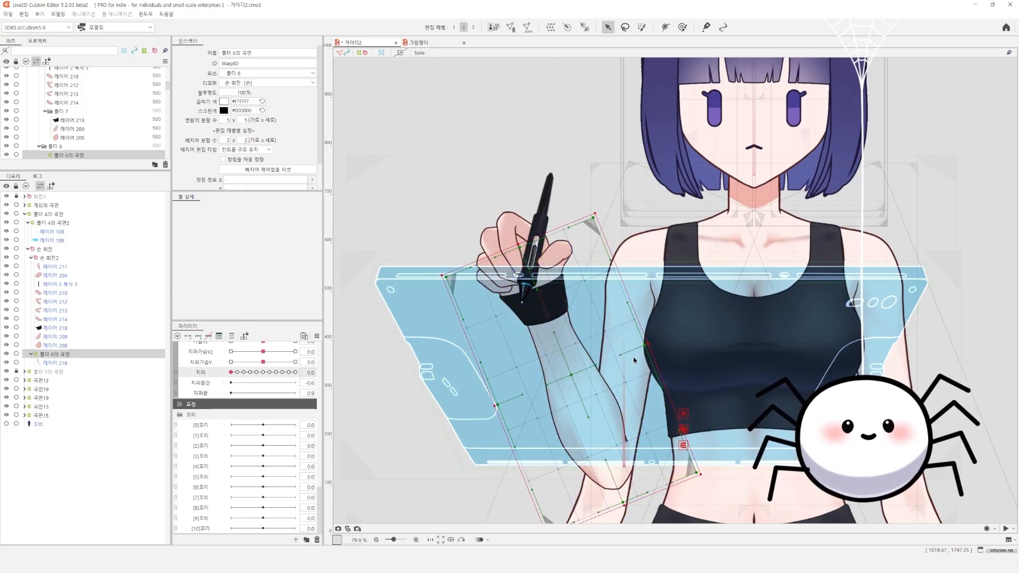
Create a second, tighter warp deformer inside the rotated forearm warp and delete the outer one
key("w")
key("Return")
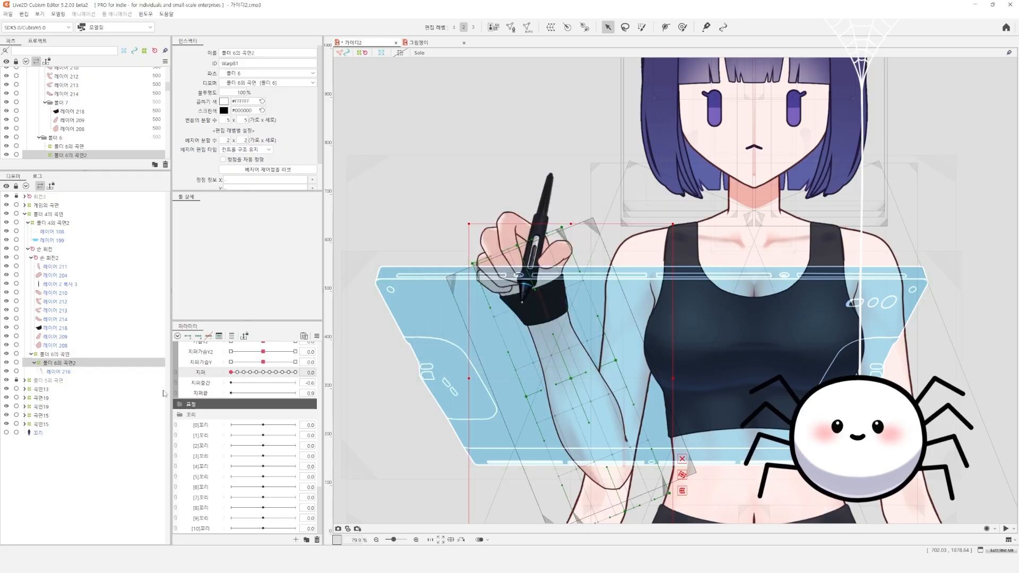
key("Delete")
left_click(68, 362)
left_click(69, 354)
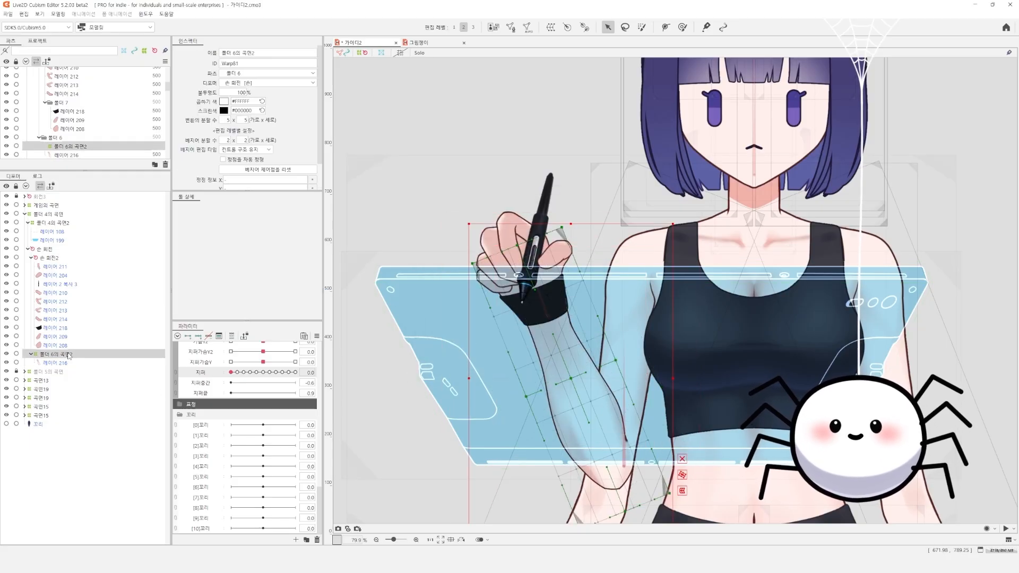
Set the conversion division of the forearm warp deformer to 4 × 12 in Solo display
key("s")
left_click(228, 121)
key("Tab")
type("7")
key("Return")
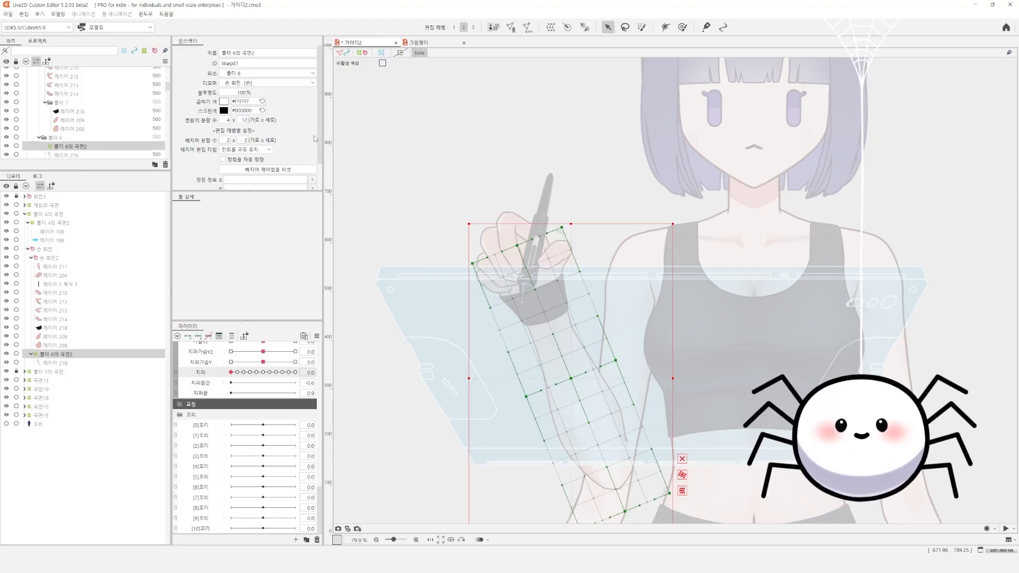
key("Escape")
Create a warp deformer for the hand layers 레이어 211 to 레이어 208 under 손 회전2 and set its conversion division to 6 × 6
left_click(65, 344)
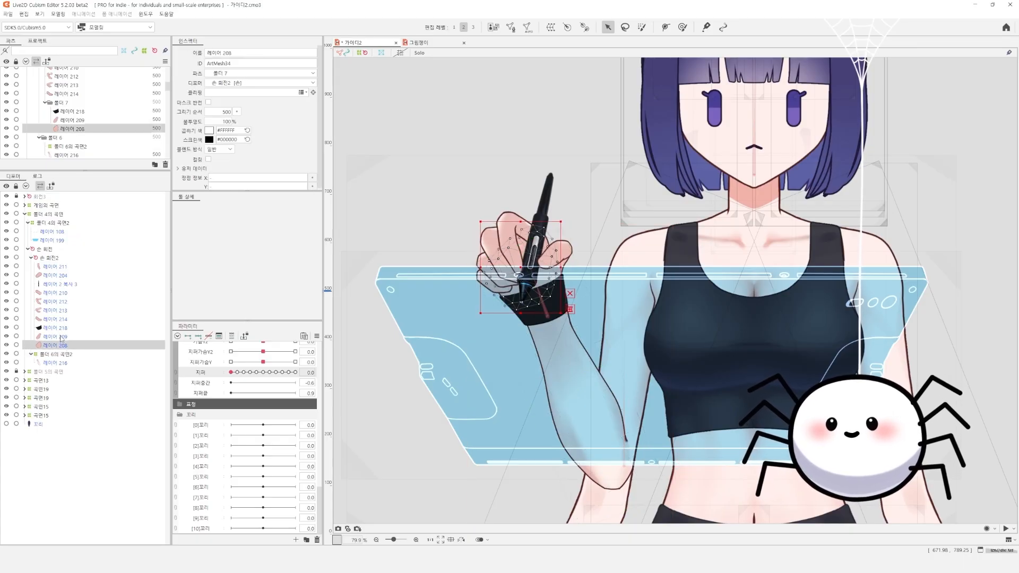
left_click_drag(61, 339, 62, 262)
left_click(62, 265, "ctrl")
left_click(62, 259, "ctrl")
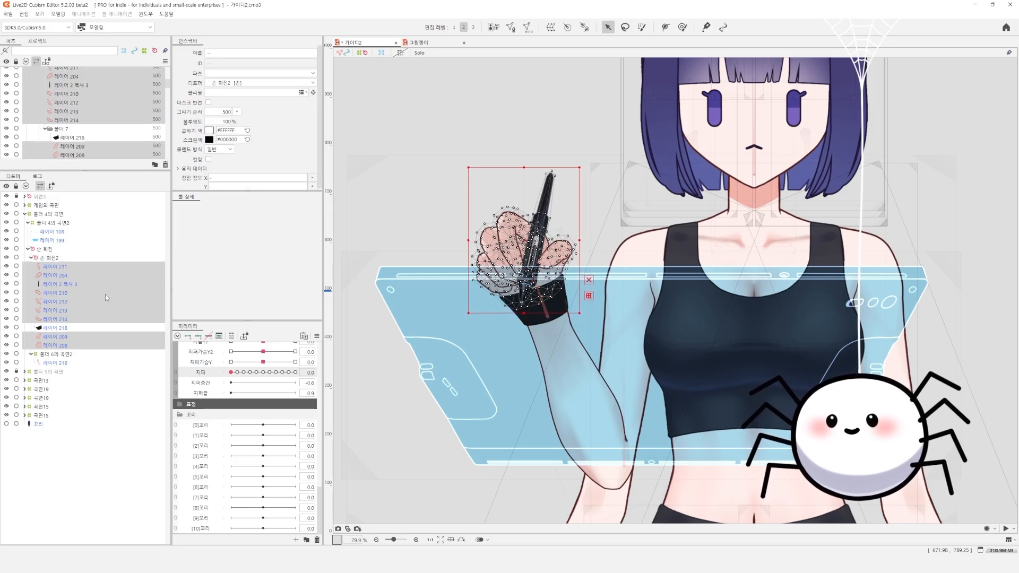
key("w")
left_click(498, 351)
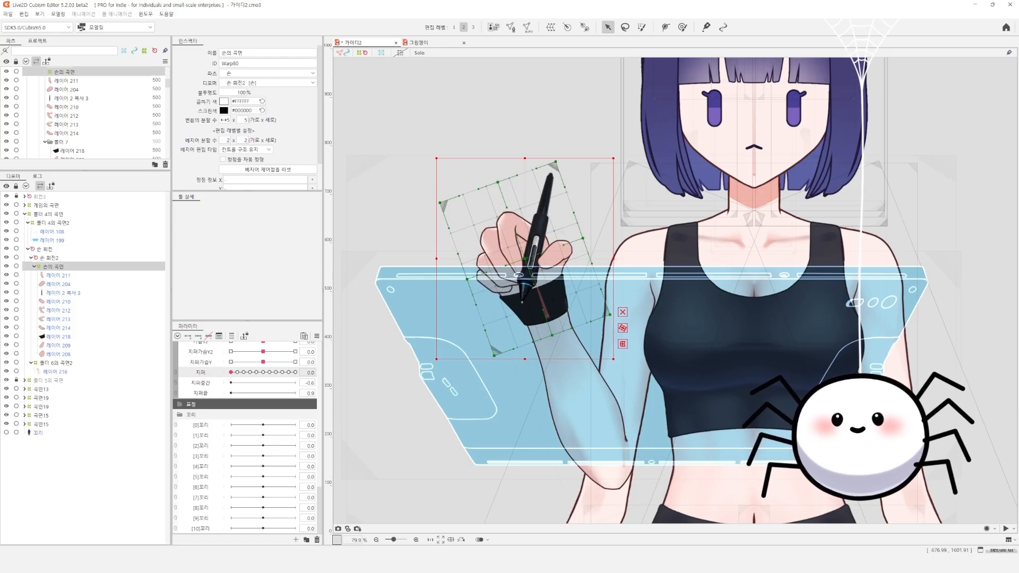
mouse_move(243, 120)
left_mouse_down()
mouse_move(234, 120)
mouse_move(243, 120)
left_mouse_up()
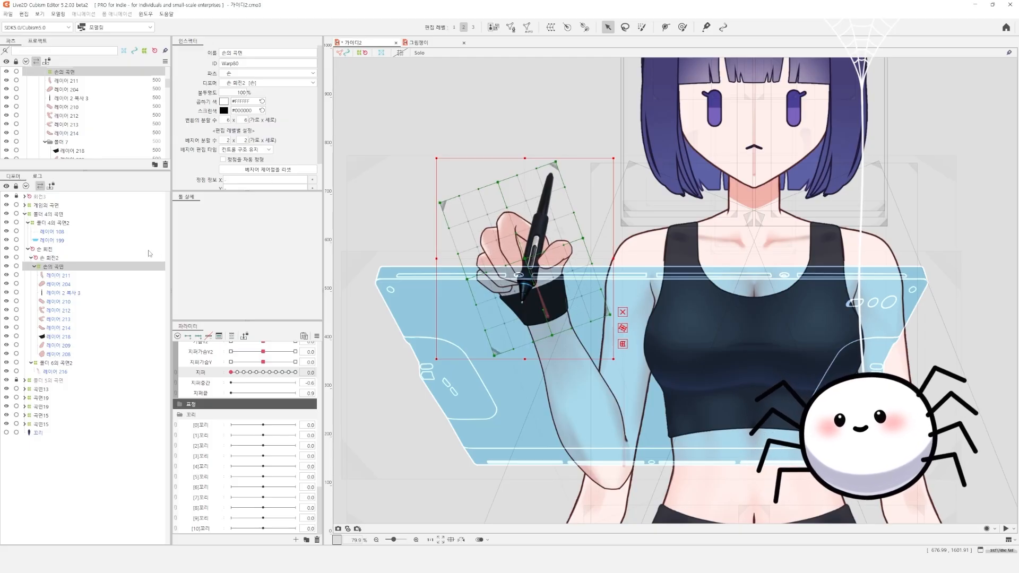
Examine the finger and pen layers from 레이어 211 to 레이어 214 one by one on the hand
left_click(58, 275)
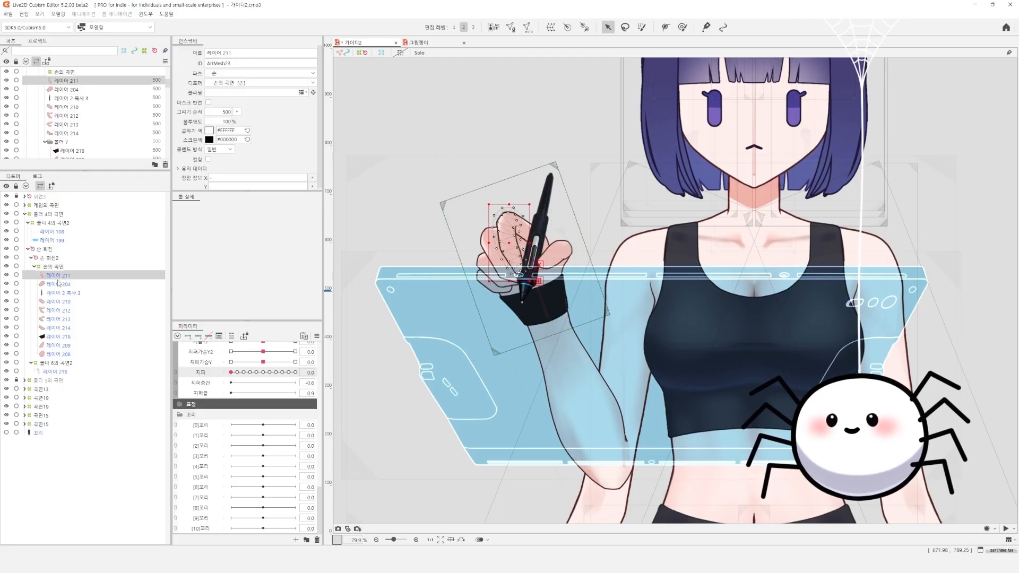
left_click(58, 284)
left_click(61, 293)
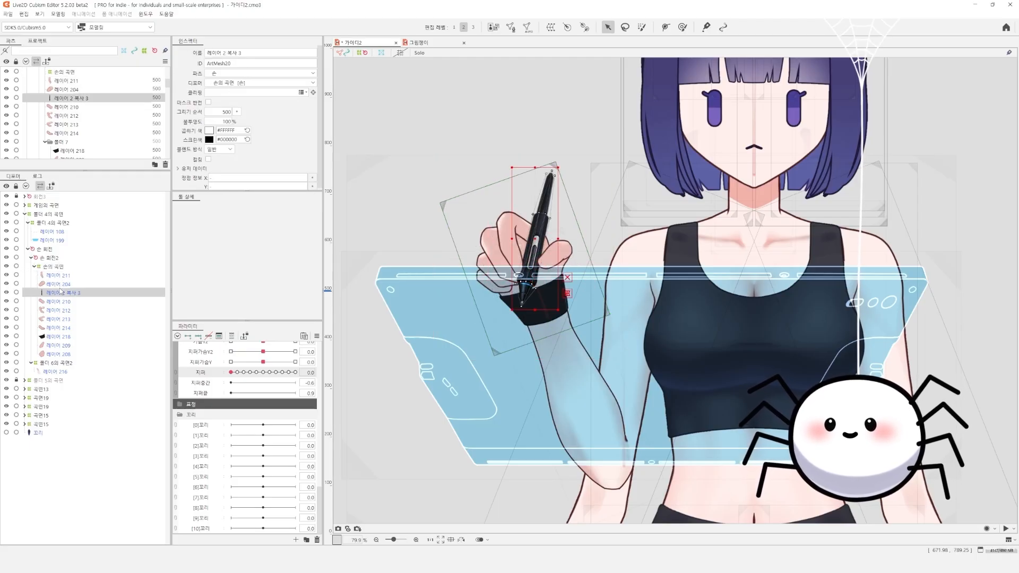
left_click(63, 302)
left_click(66, 310)
left_click(70, 319)
left_click(71, 328)
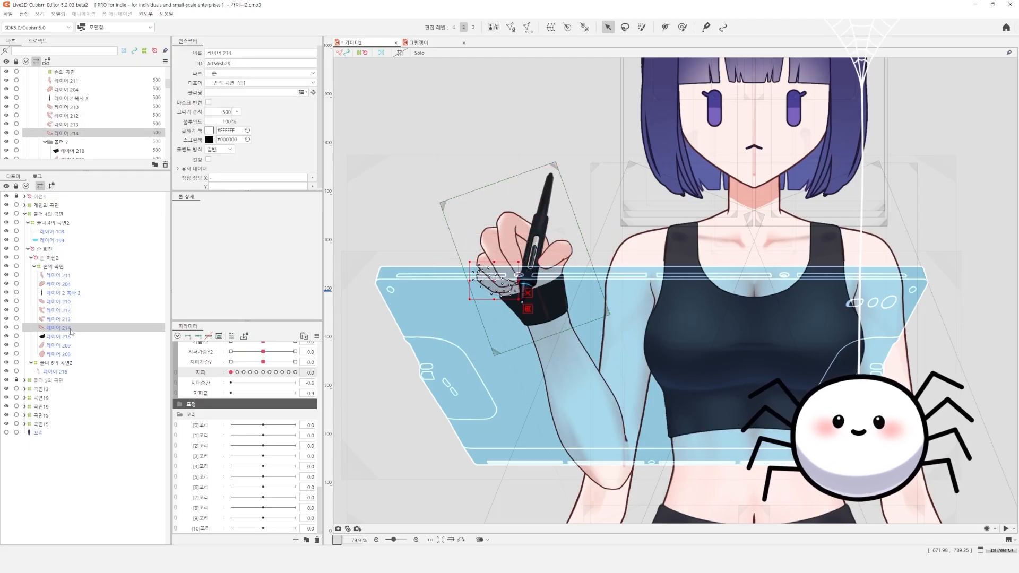
left_click(69, 276)
left_click(68, 285, "ctrl")
left_click(63, 284, "ctrl")
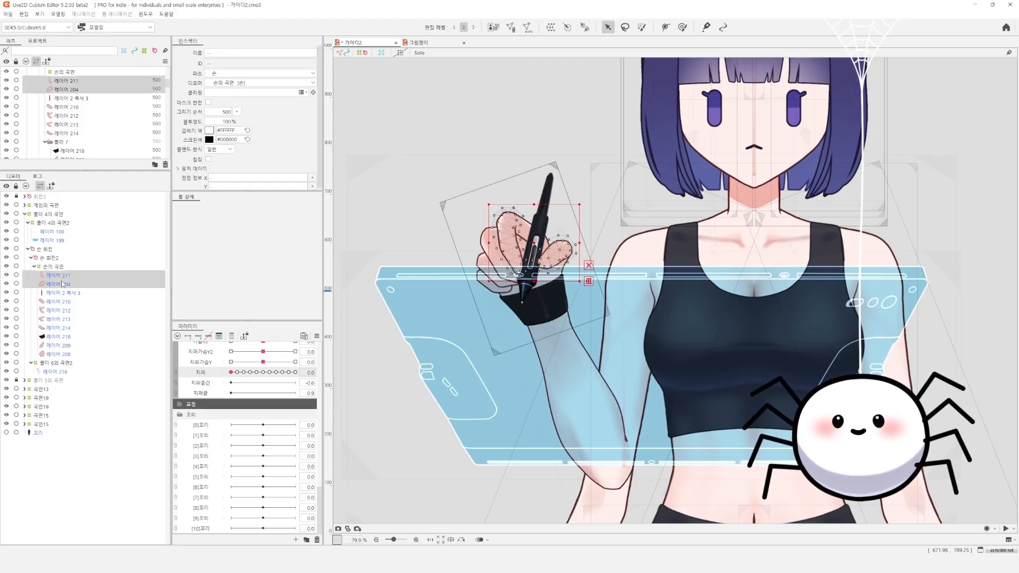
left_click(59, 284, "ctrl")
left_click(60, 285, "ctrl")
left_click(59, 293, "ctrl")
left_click(60, 293, "ctrl")
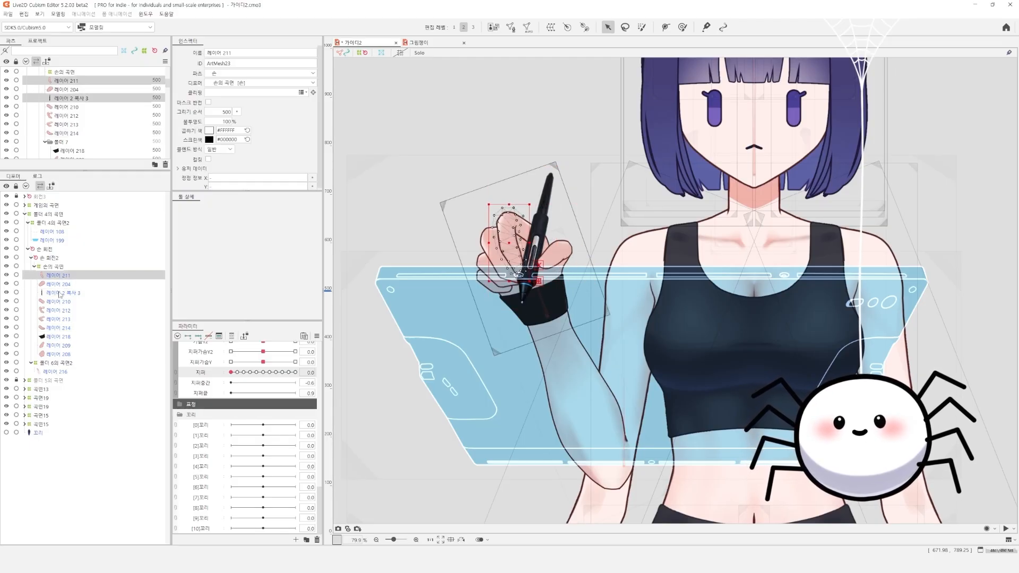
left_click(58, 301, "ctrl")
key("w")
left_click(548, 352)
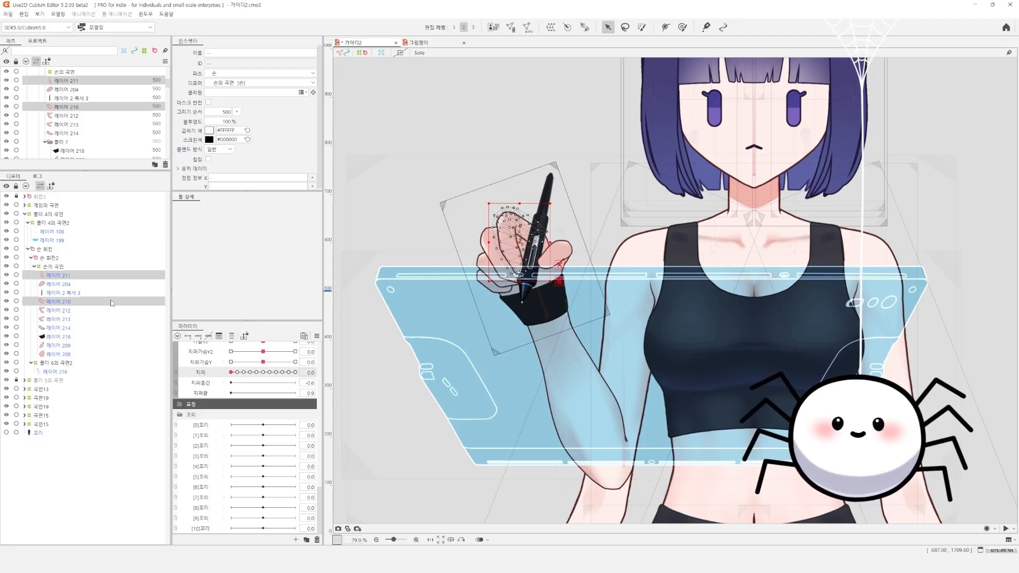
left_click(74, 311)
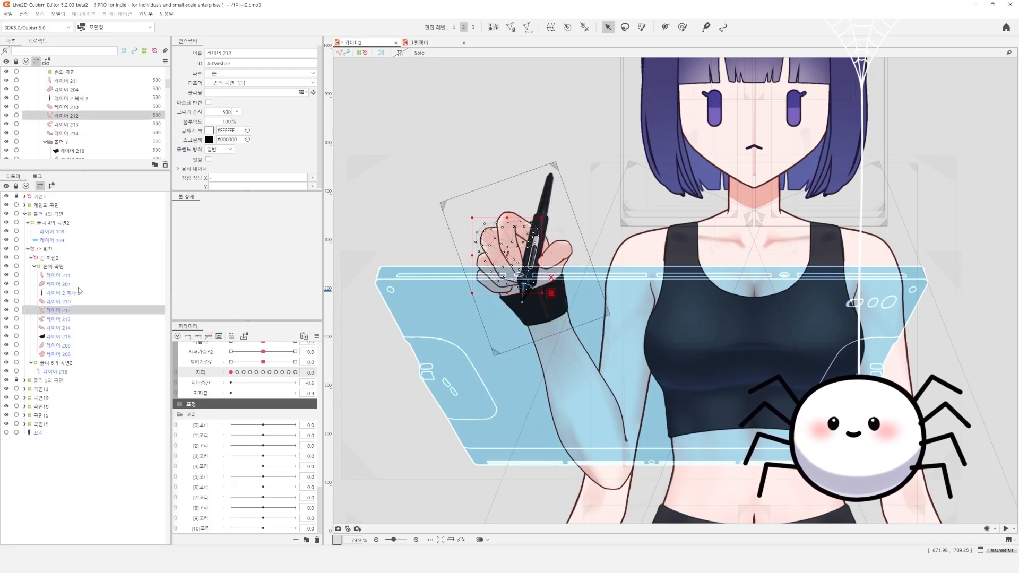
left_click(554, 253)
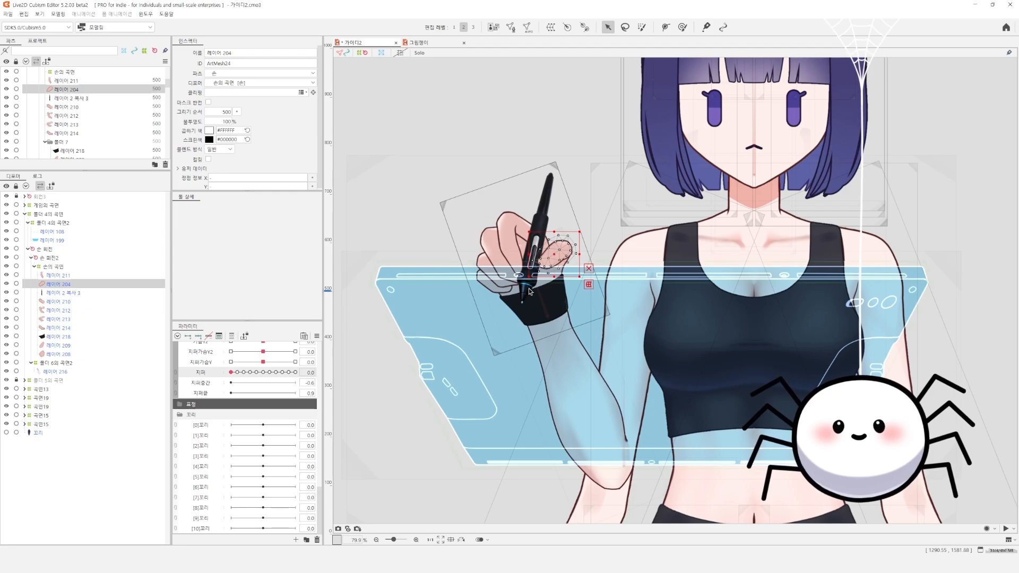
Try to create the rotation deformer 손 회전3 as the parent of the pen layer 레이어 2 복사 3
left_click(512, 250)
key("w")
left_click(537, 349)
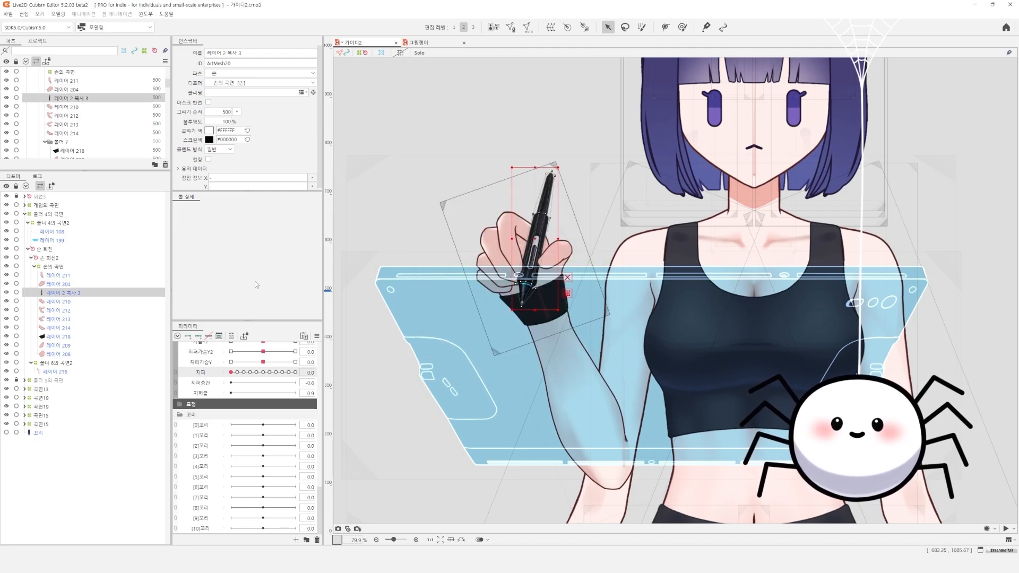
key("r")
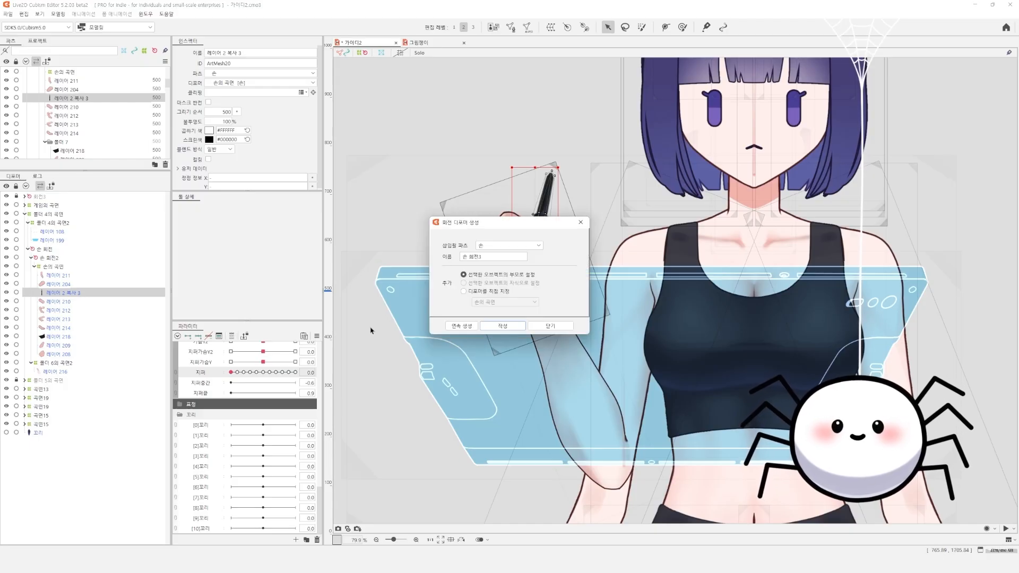
left_click(551, 325)
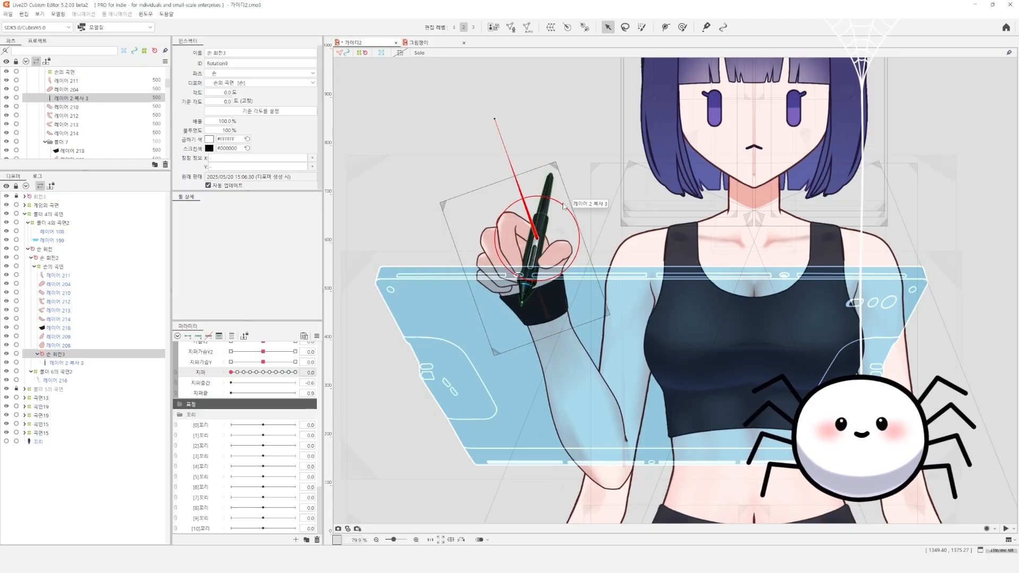
Draw a rotation deformer for the pen layer 레이어 2 복사 3, with its pivot on the pen's grip and its direction along the pen
left_click(584, 27)
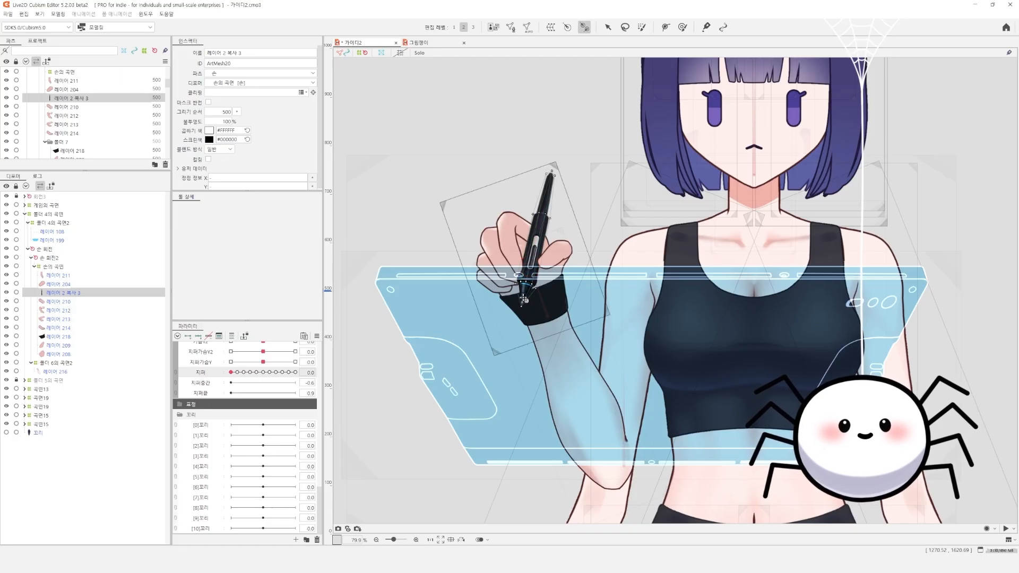
left_click_drag(530, 266, 537, 233)
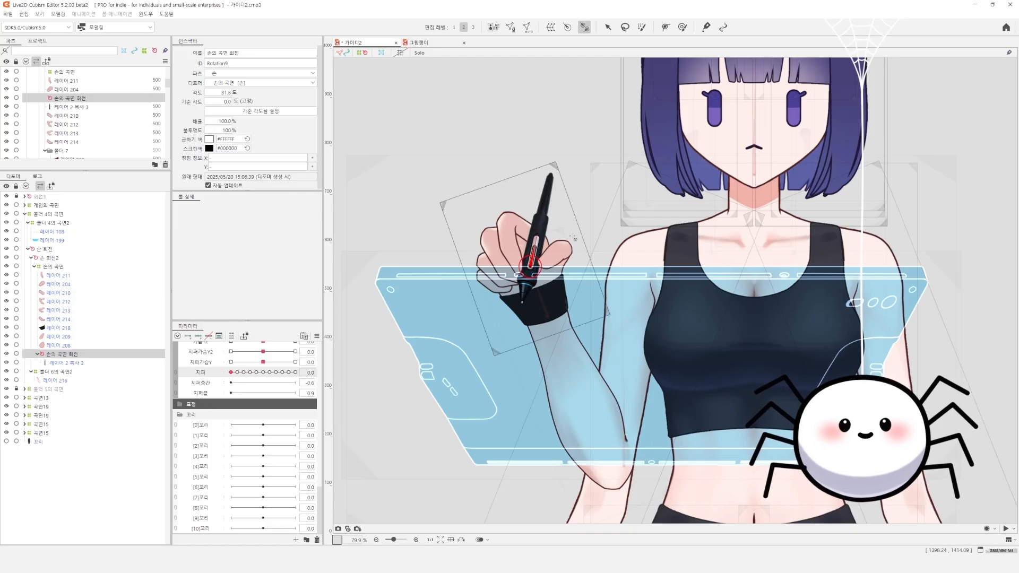
Examine the hand, pen and forearm layers and their parent deformers one by one in the deformer hierarchy
left_click(77, 318)
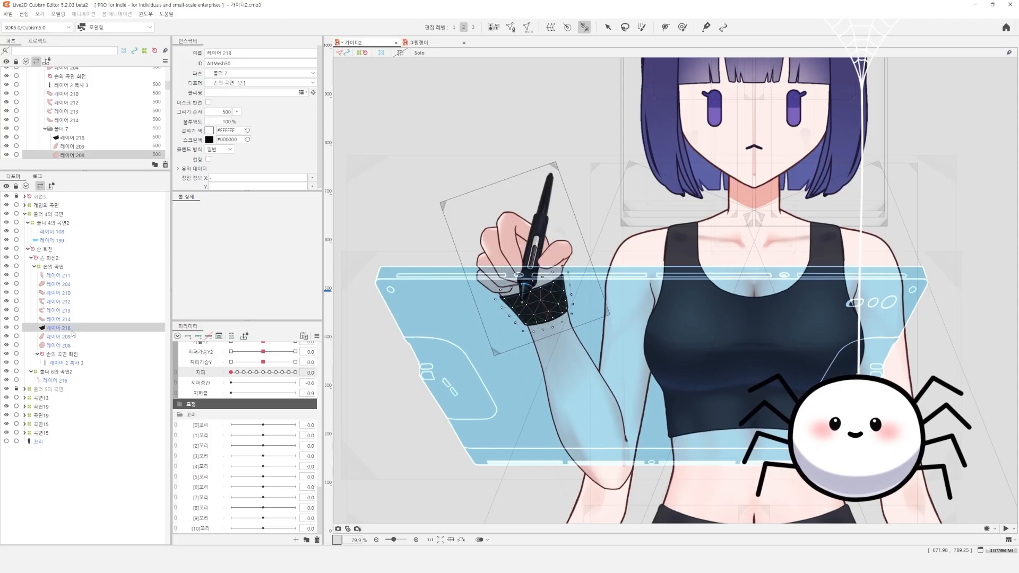
left_click(76, 311)
left_click(77, 302)
left_click(76, 285)
left_click(60, 267)
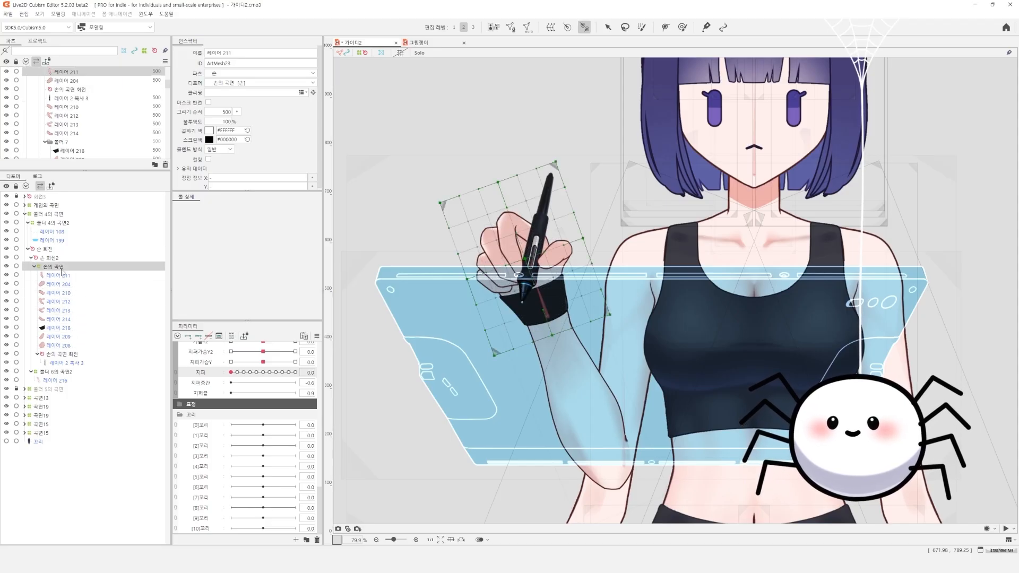
scroll(281, 391, "up", 5)
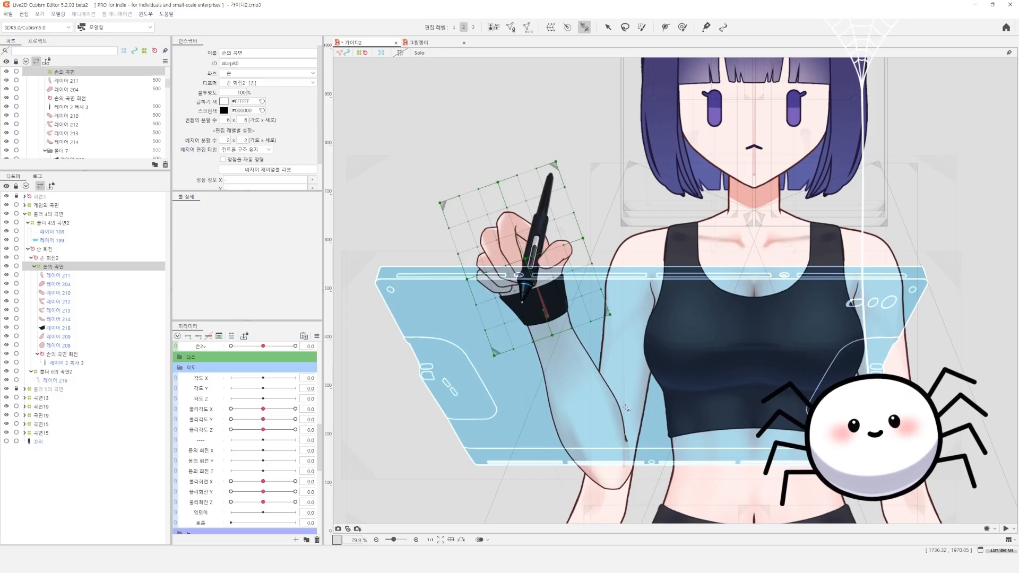
left_click(77, 364)
left_click(77, 355)
left_click(76, 338)
left_click(75, 327)
left_click(75, 310)
left_click(66, 285)
left_click(63, 275)
left_click(61, 346, "shift")
left_click(61, 381)
left_click(62, 372)
left_click(63, 381)
left_click(64, 372)
left_click(67, 364)
left_click(74, 353)
left_click(75, 345)
left_click(76, 336)
left_click(76, 327)
left_click(78, 318)
left_click(73, 336)
left_click(67, 267)
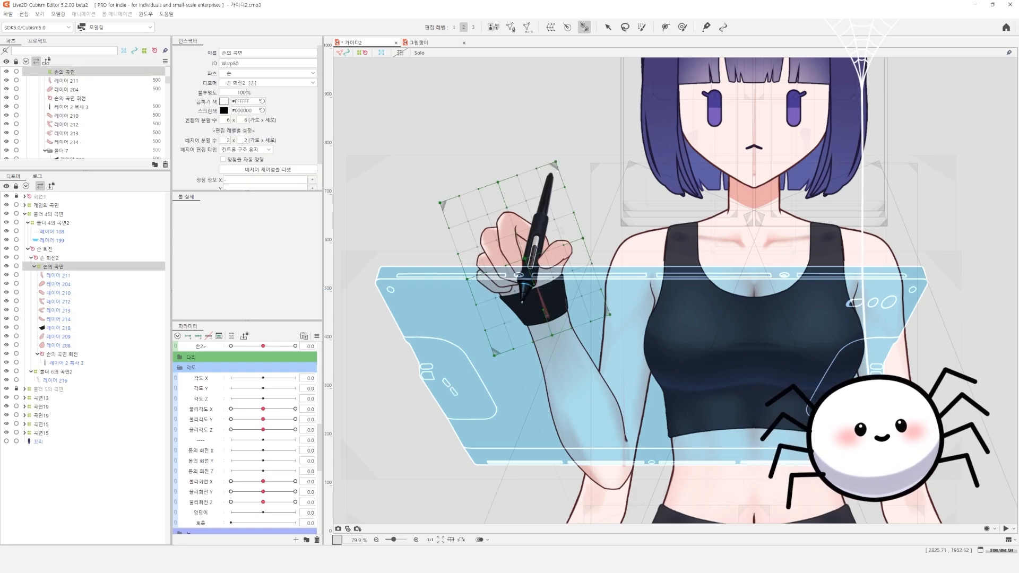
Define the 클릭 parameter in the 타블렛 group with ID click, minimum 0.0, default 0.0 and maximum 1.0
scroll(246, 441, "down", 5)
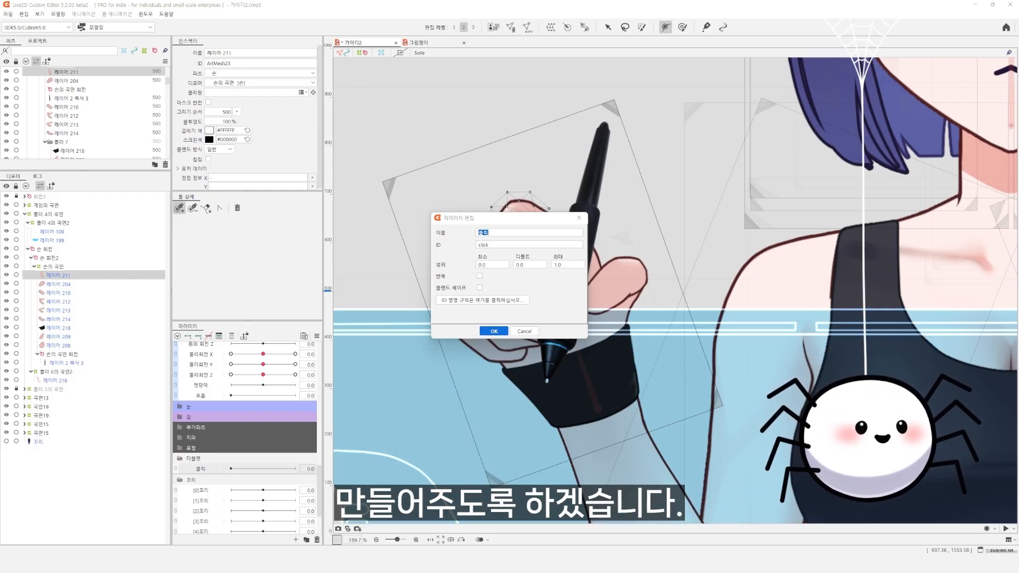
left_click(494, 331)
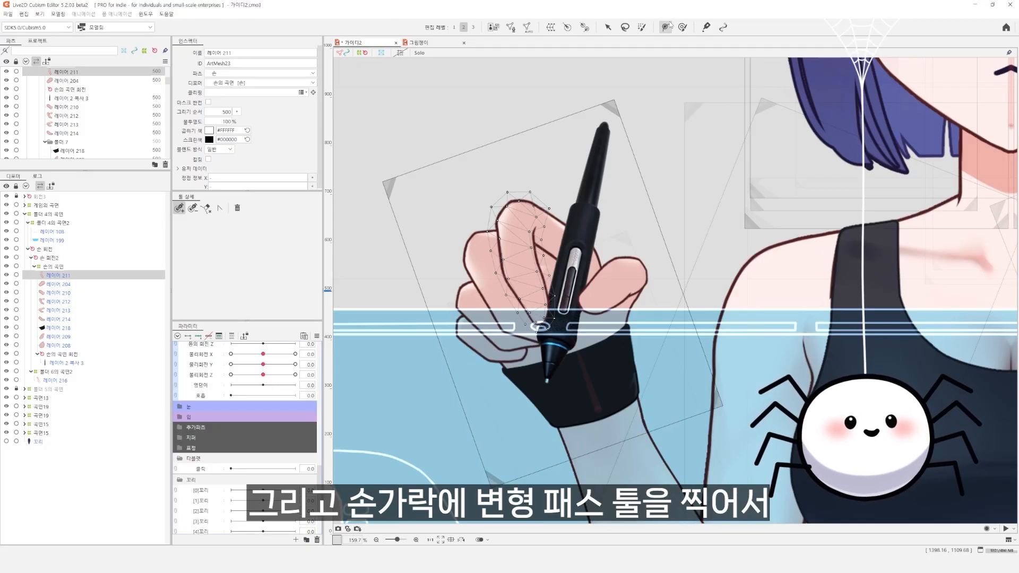
Draw a four-point deform path along the finger layer 레이어 211 from the fingertip to the pen tip and make it a polyline
left_click_drag(520, 191, 569, 189)
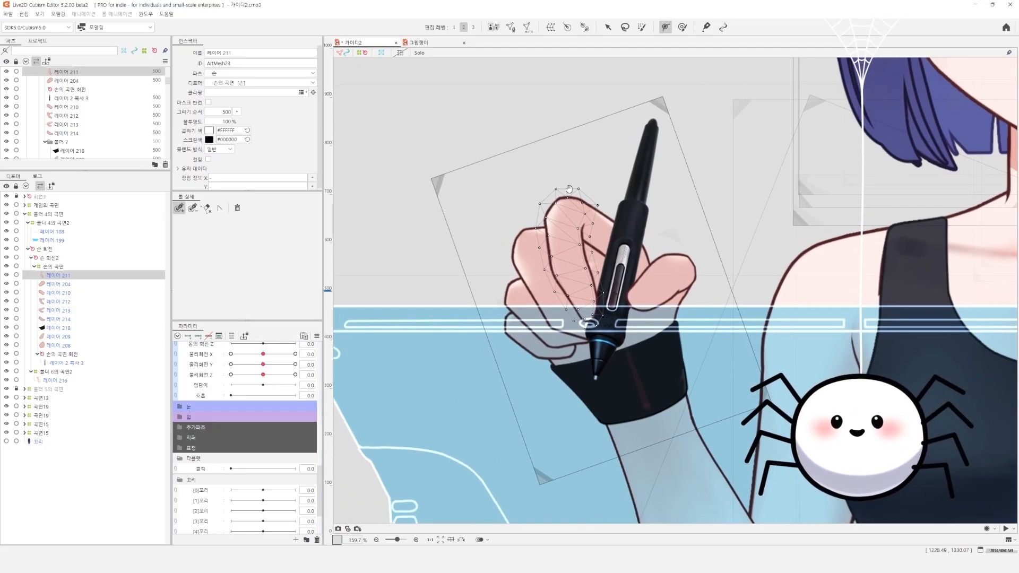
scroll(569, 188, "up", 2)
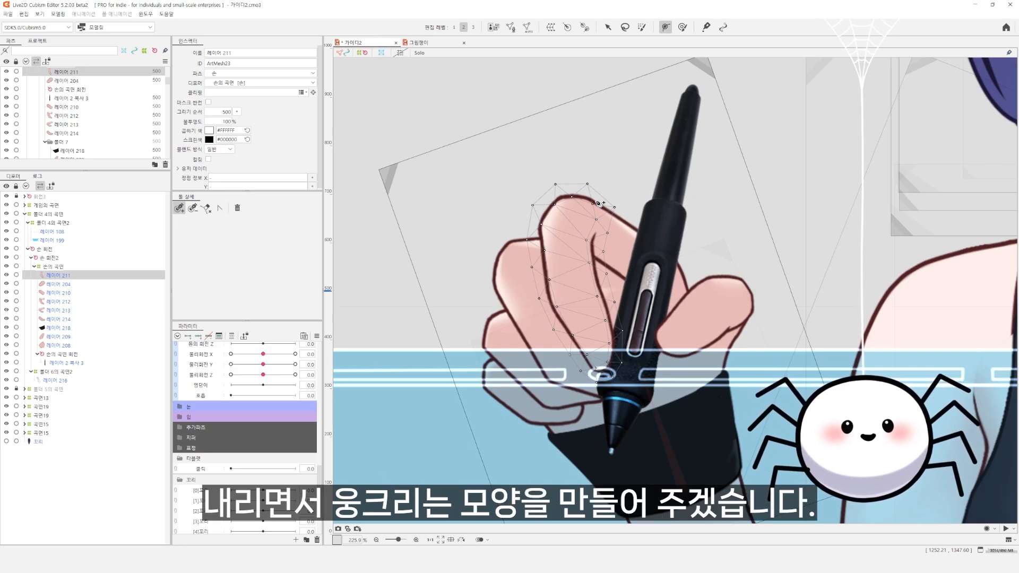
left_click(585, 177)
left_click(568, 235)
left_click(572, 300)
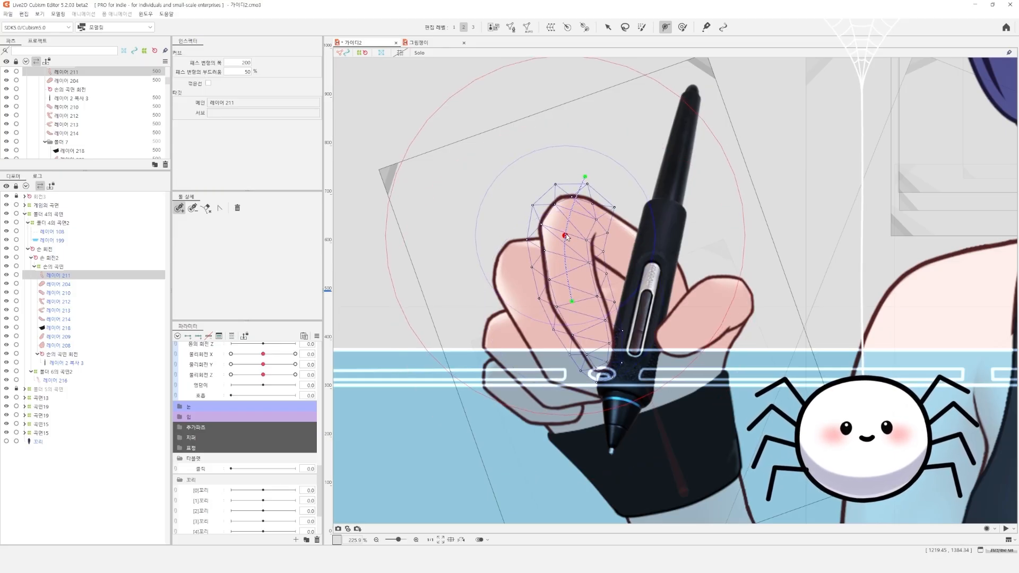
left_click(614, 403)
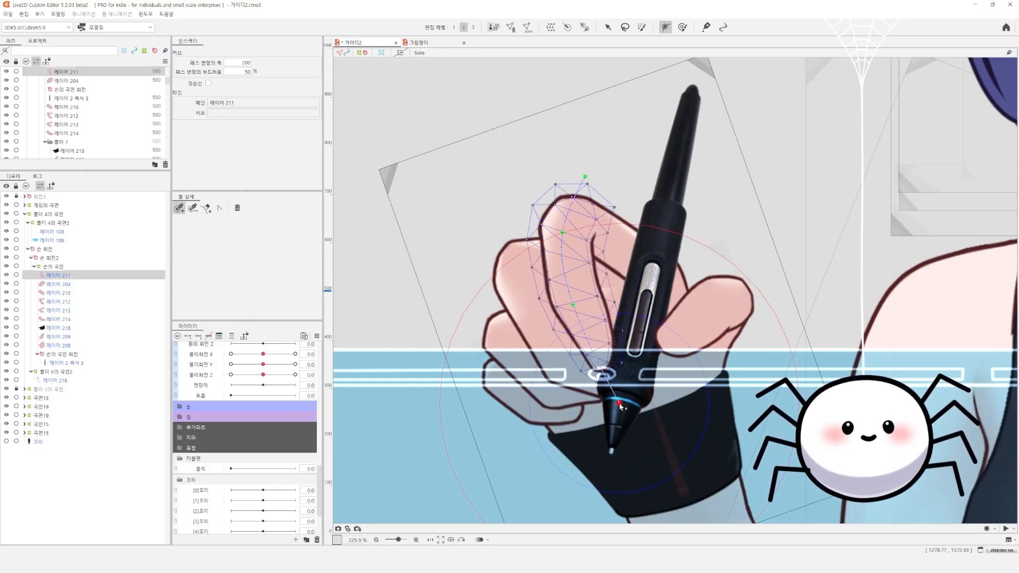
left_click(221, 209)
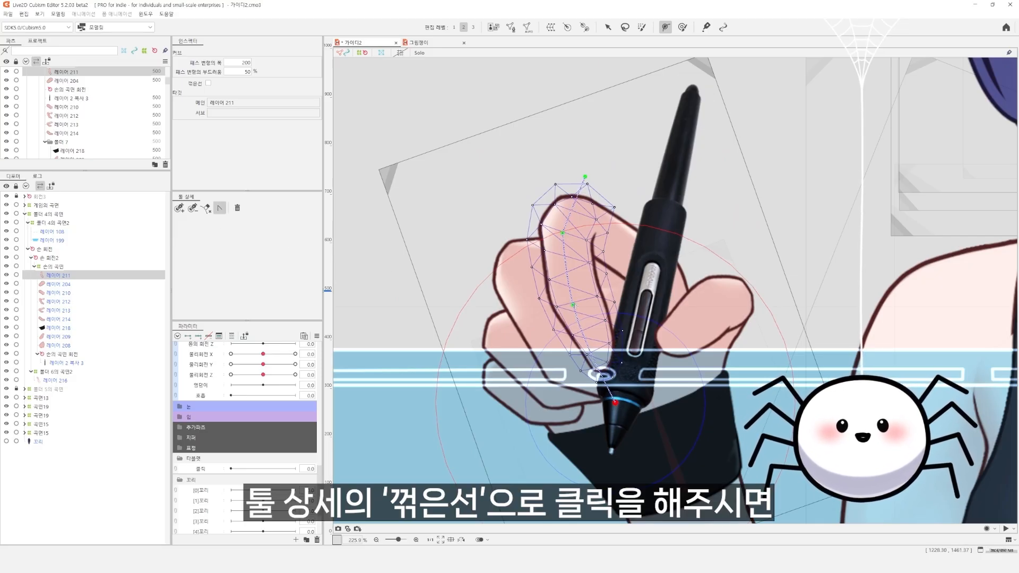
Try moving the lowest deform path point of 레이어 211 slightly, then undo the move
key("v")
mouse_move(615, 402)
left_mouse_down()
mouse_move(573, 403)
mouse_move(612, 407)
left_mouse_up()
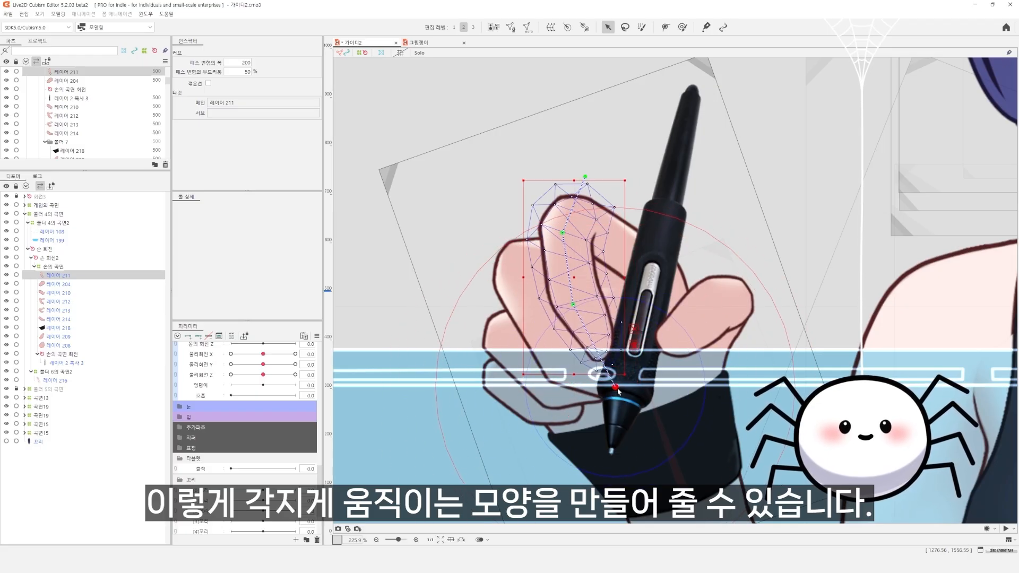
key("ctrl+z")
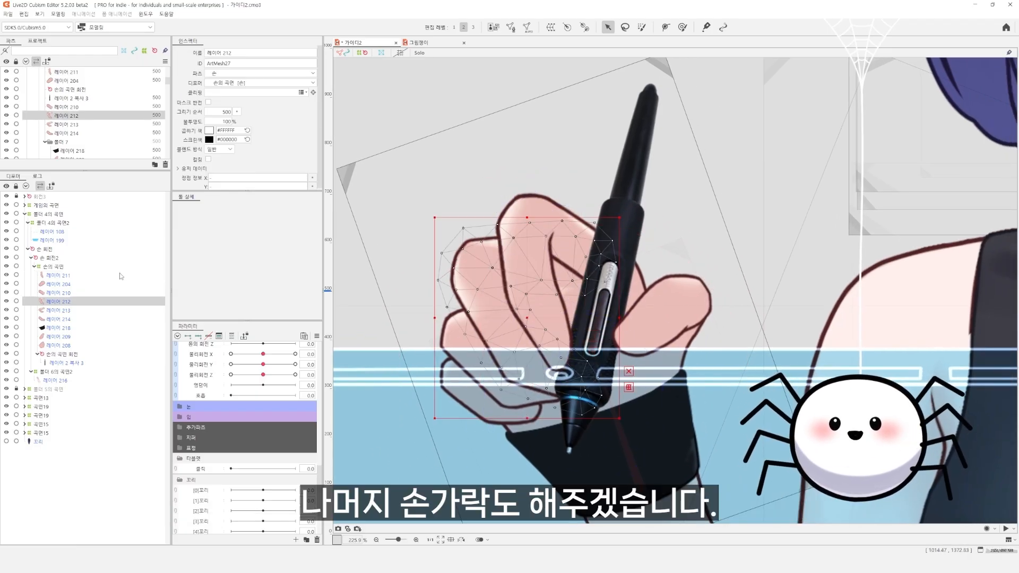
left_click(665, 27)
left_click(632, 195)
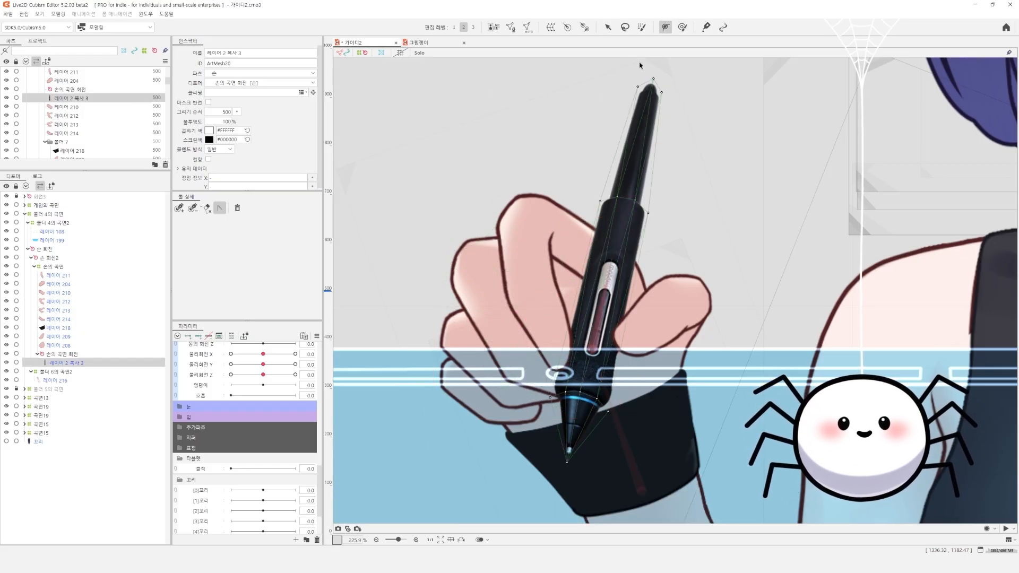
key("ctrl+z")
left_click(608, 27)
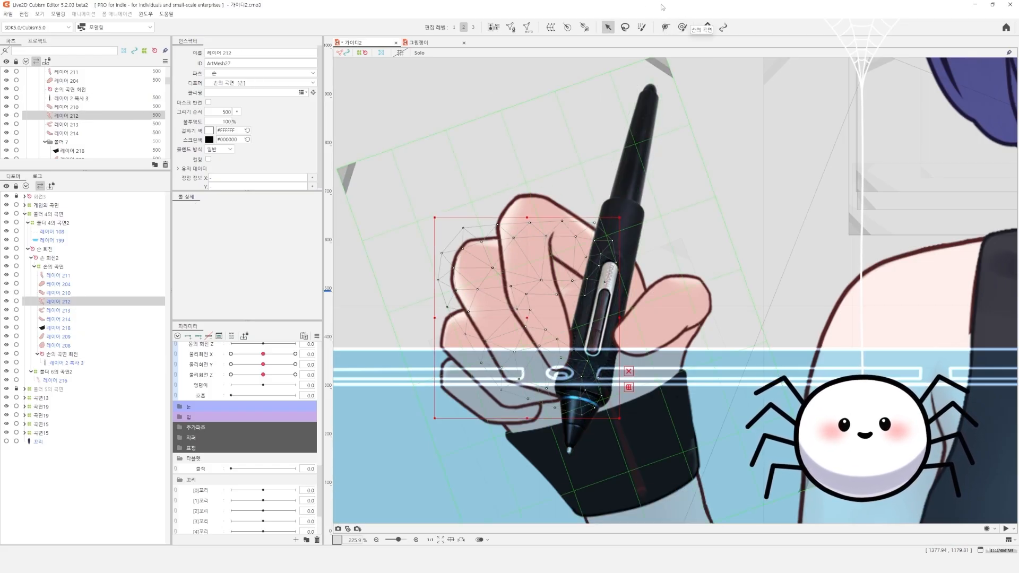
left_click(665, 27)
left_click(624, 236)
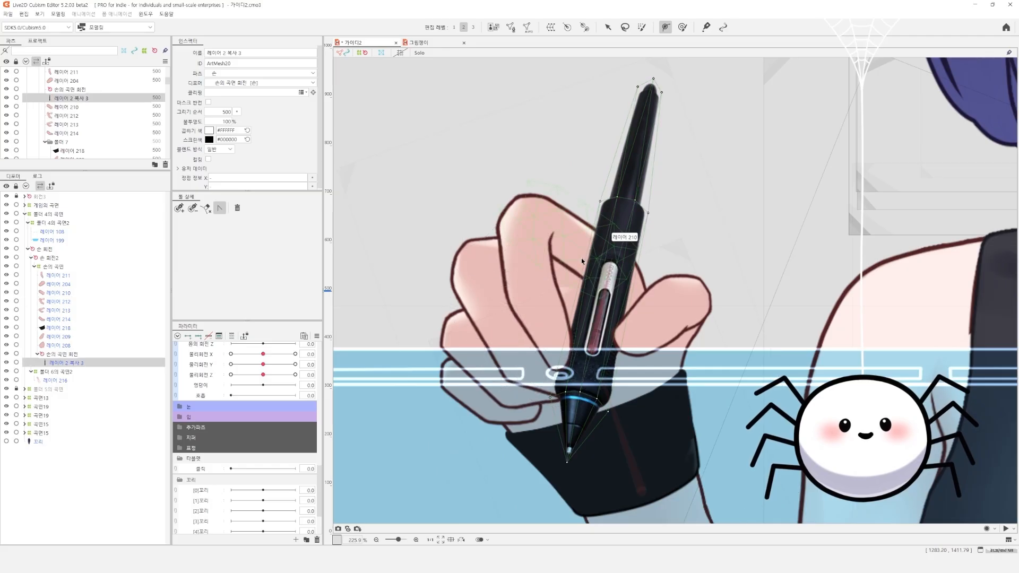
Draw a four-point deform path along the bent finger layer 레이어 212 and turn its corners into a polyline
left_click(179, 208)
left_click(471, 266)
left_click(613, 247)
left_click(472, 267)
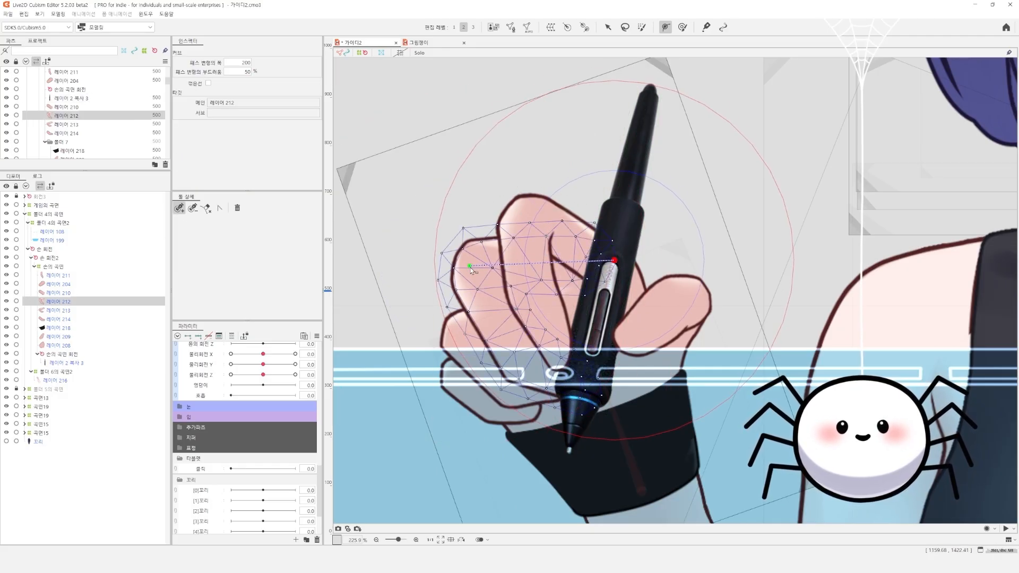
left_click(517, 365)
left_click(597, 392)
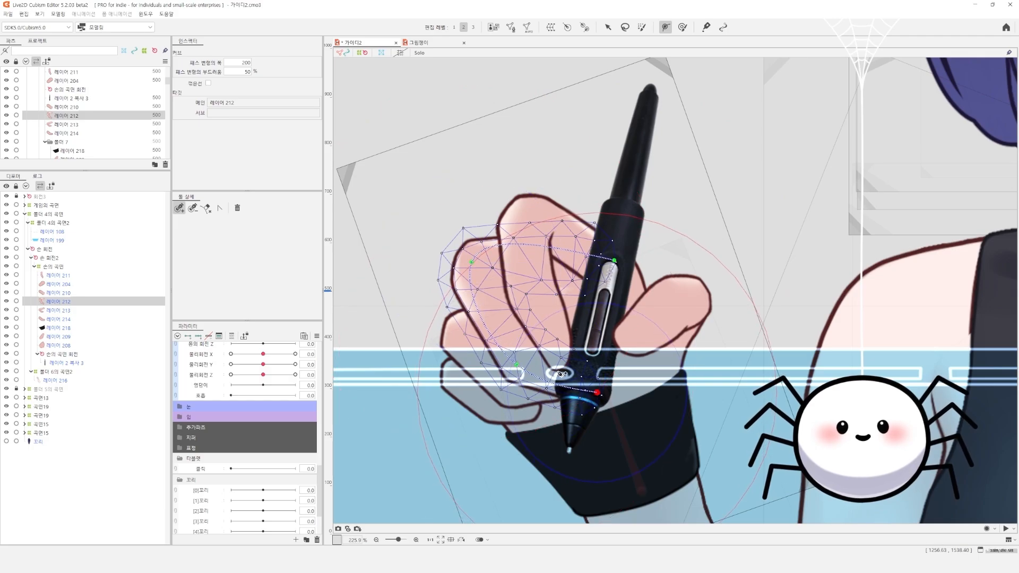
left_click(220, 208)
left_click(471, 262)
left_click(516, 364)
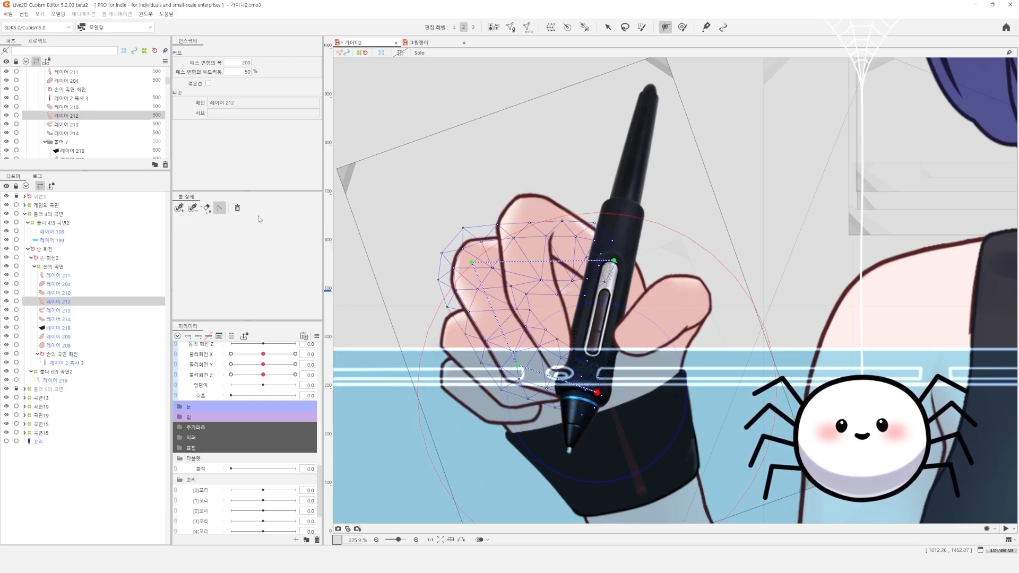
Isolate the finger layer 레이어 213 in Solo display and draw a four-point polyline deform path along its bend
left_click(180, 208)
left_click(475, 372)
right_click(483, 374)
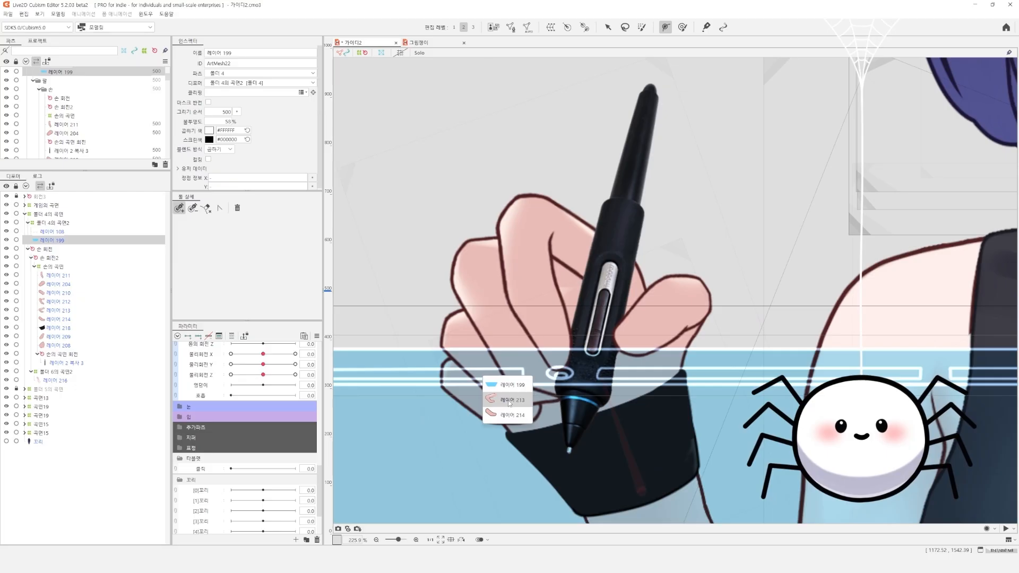
left_click(507, 402)
left_click(419, 52)
left_click(617, 288)
left_click(465, 333)
left_click(507, 387)
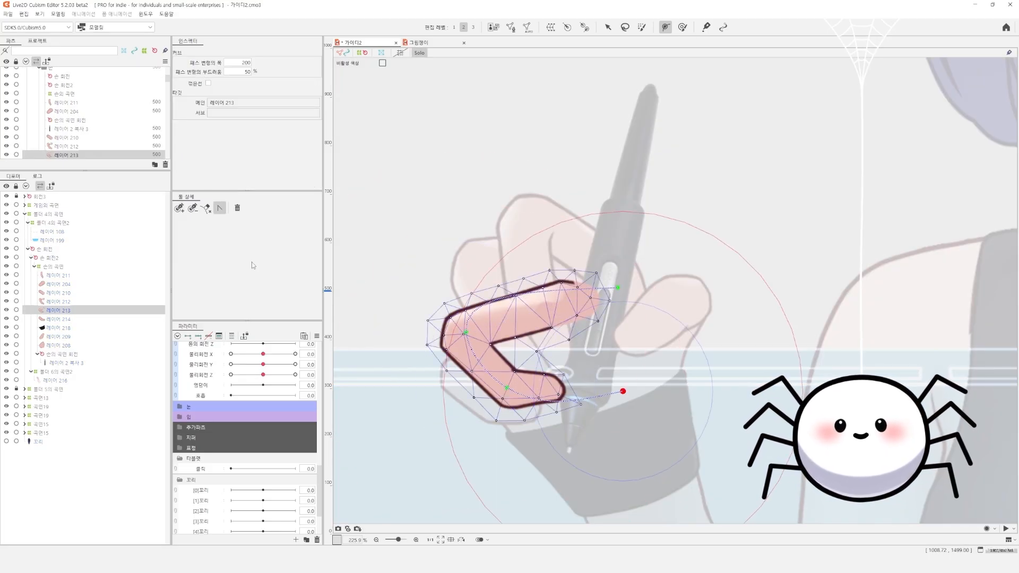
left_click(466, 333)
left_click(180, 209)
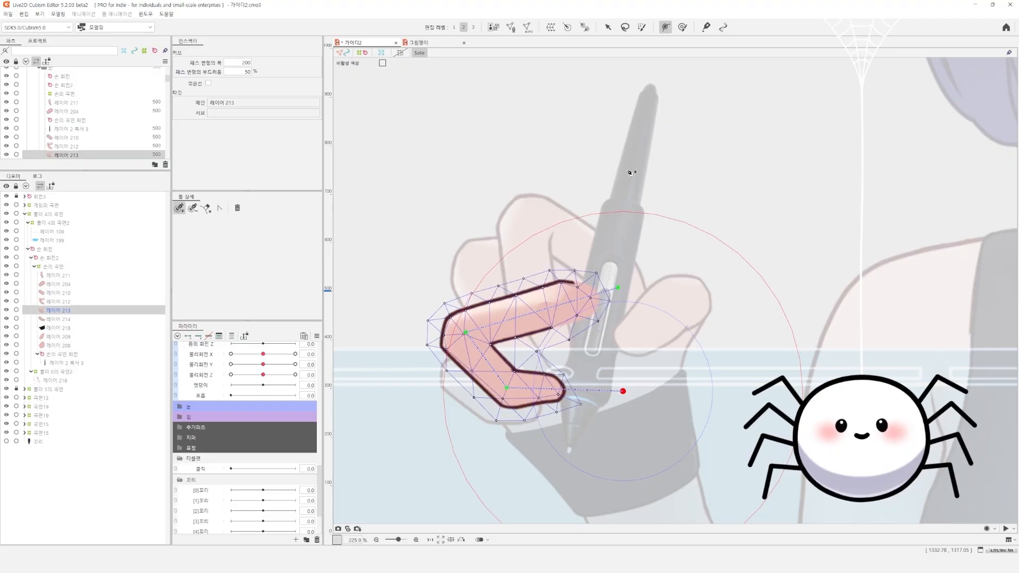
Isolate the lowest finger layer 레이어 214 in Solo display and draw a three-point polyline deform path along it
left_click_drag(518, 335, 518, 265)
key("s")
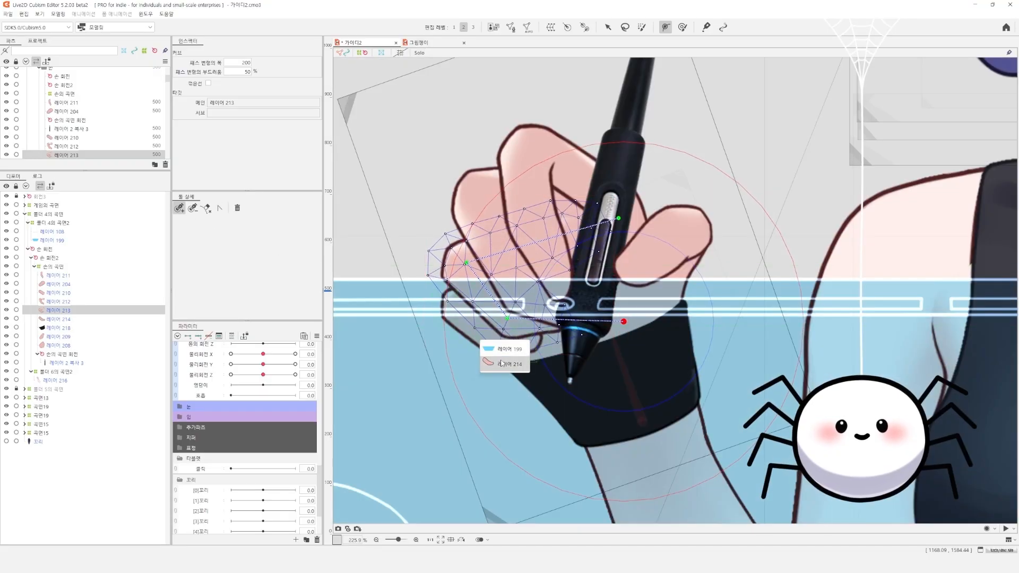
left_click(478, 340)
left_click(425, 283)
left_click(491, 338)
left_click(577, 346)
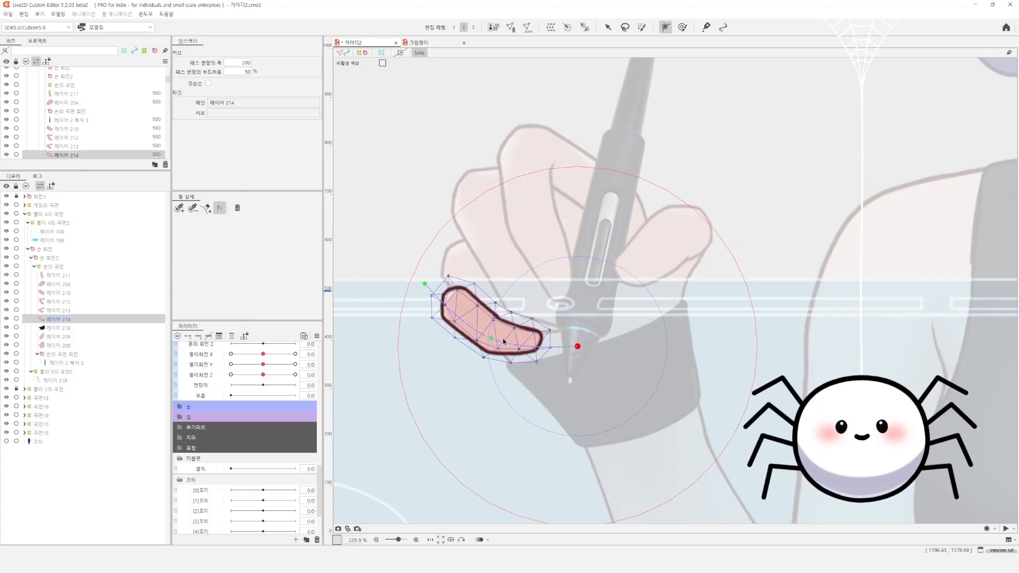
left_click(666, 224)
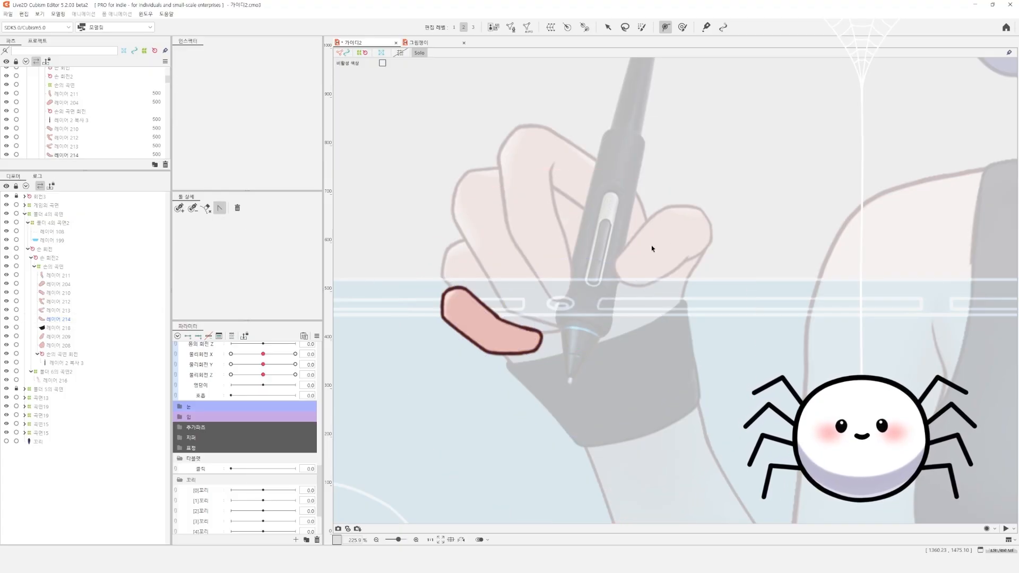
Turn off Solo display and select the thumb layer 레이어 204
key("v")
left_click(673, 249)
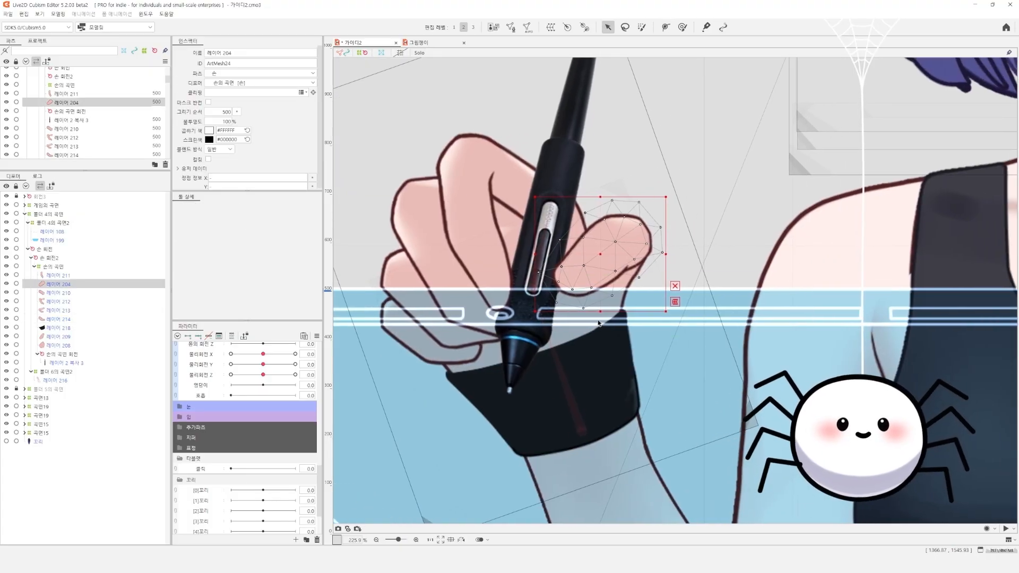
left_click_drag(564, 348, 587, 320)
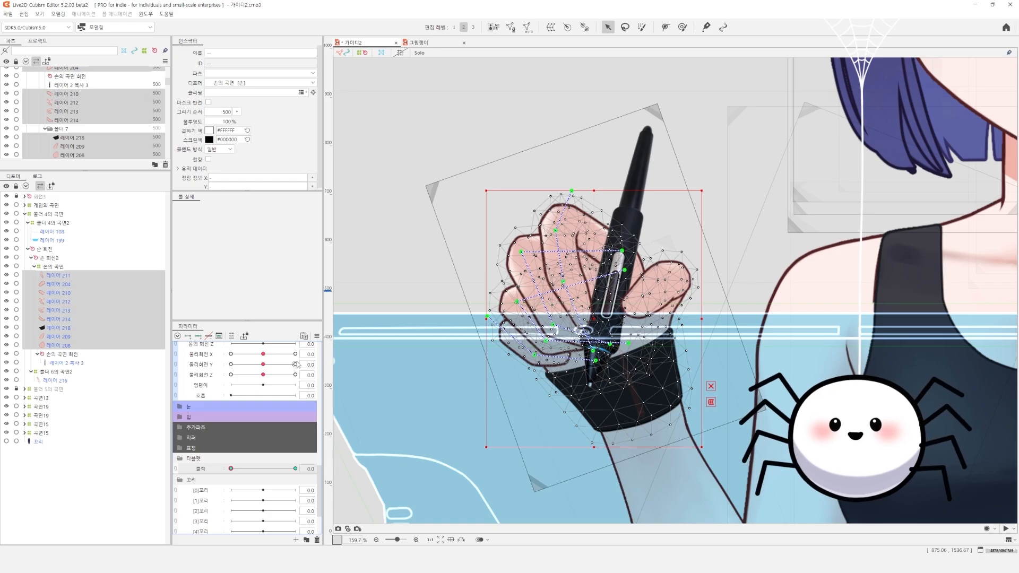
Select all finger, thumb and glove layers of 손의 곡면 together with the rotation deformer 손의 곡면 회전
left_click(63, 276)
left_click(63, 285)
left_click(61, 336)
left_click(60, 328)
left_click(61, 345)
left_click(62, 276, "shift")
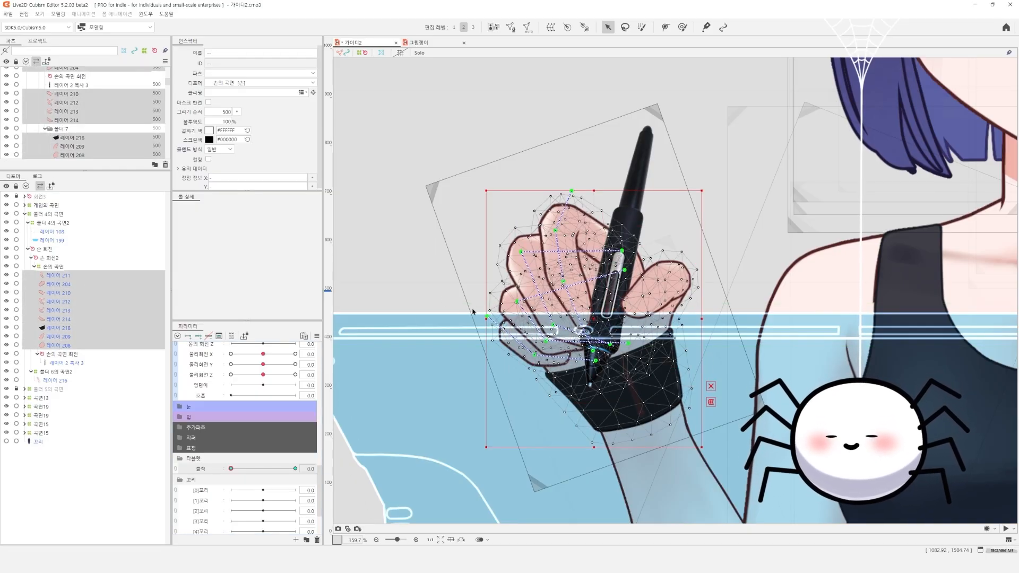
left_click(62, 355)
left_click(66, 276, "shift")
left_click(63, 355)
left_click(65, 276, "shift")
Set 클릭 to 1.0 and shift the selected hand parts slightly down and rotate them with the free transform
key("ctrl+t")
left_click_drag(490, 320, 490, 327)
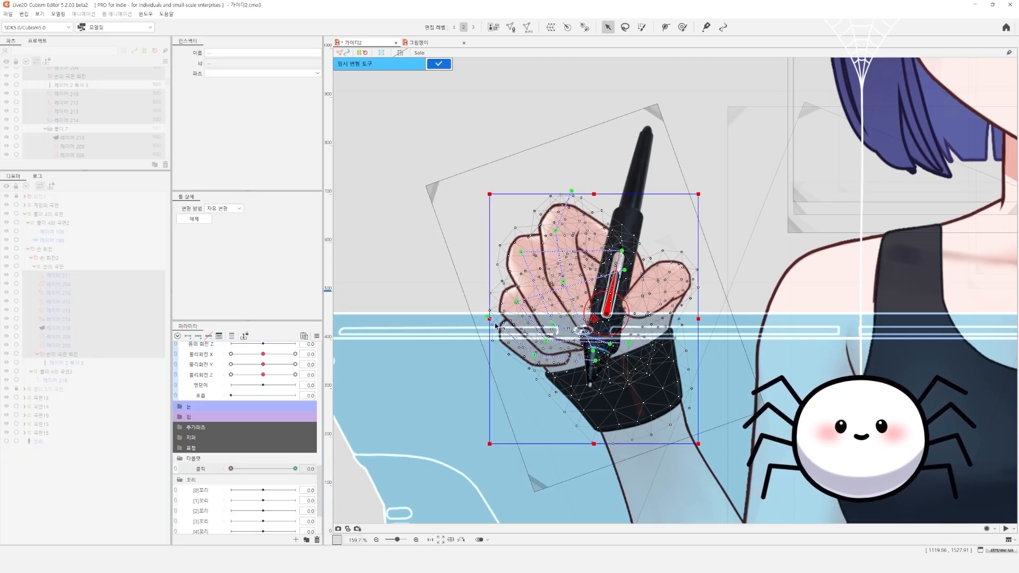
left_click(242, 469)
left_click_drag(242, 475, 318, 471)
left_click(443, 66)
key("ctrl+t")
left_click_drag(595, 200, 599, 200)
mouse_move(295, 469)
left_mouse_down()
mouse_move(215, 472)
mouse_move(315, 473)
left_mouse_up()
left_click_drag(491, 449, 493, 445)
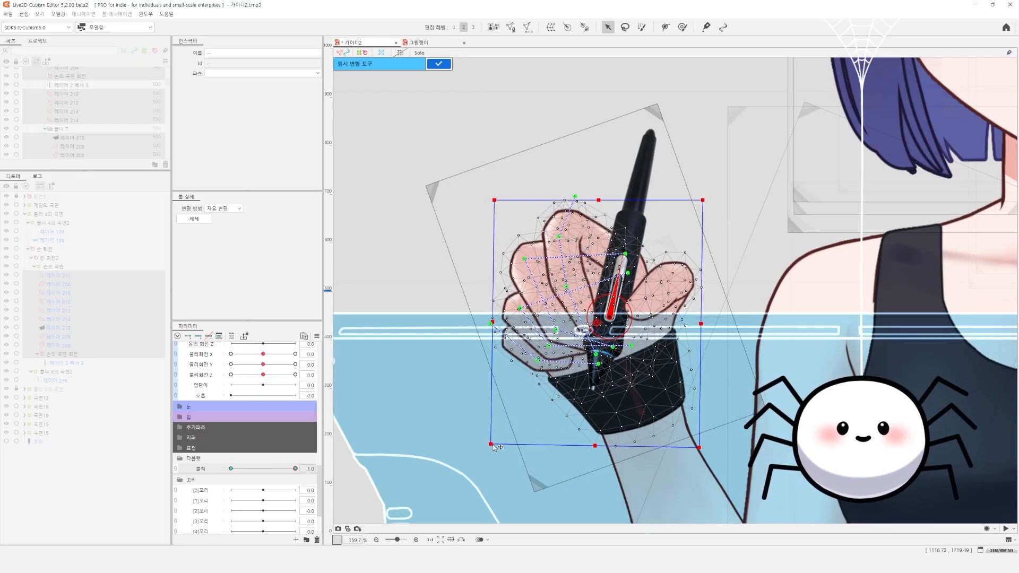
left_click(444, 65)
key("ctrl+t")
left_click_drag(705, 322, 705, 326)
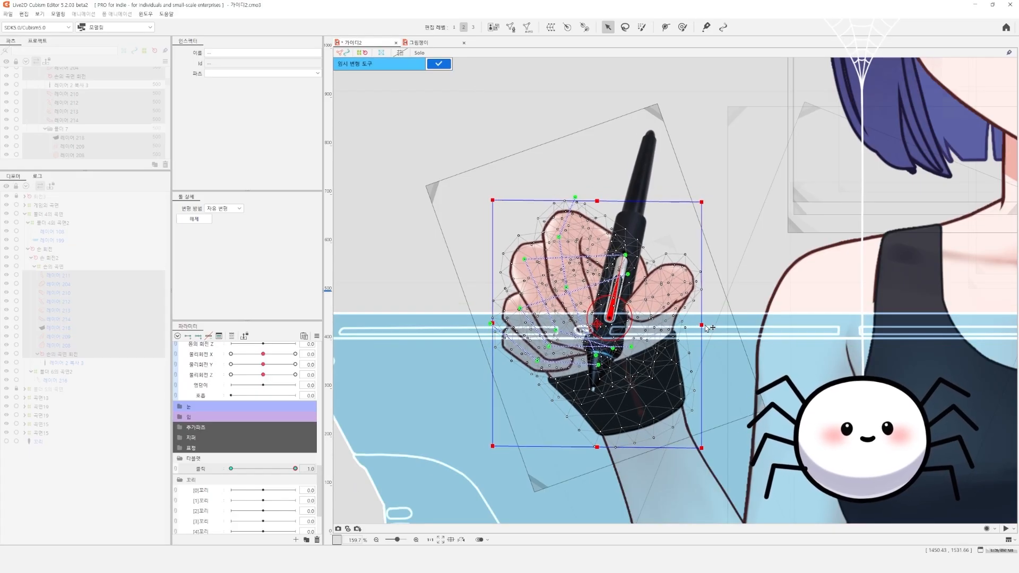
left_click(438, 64)
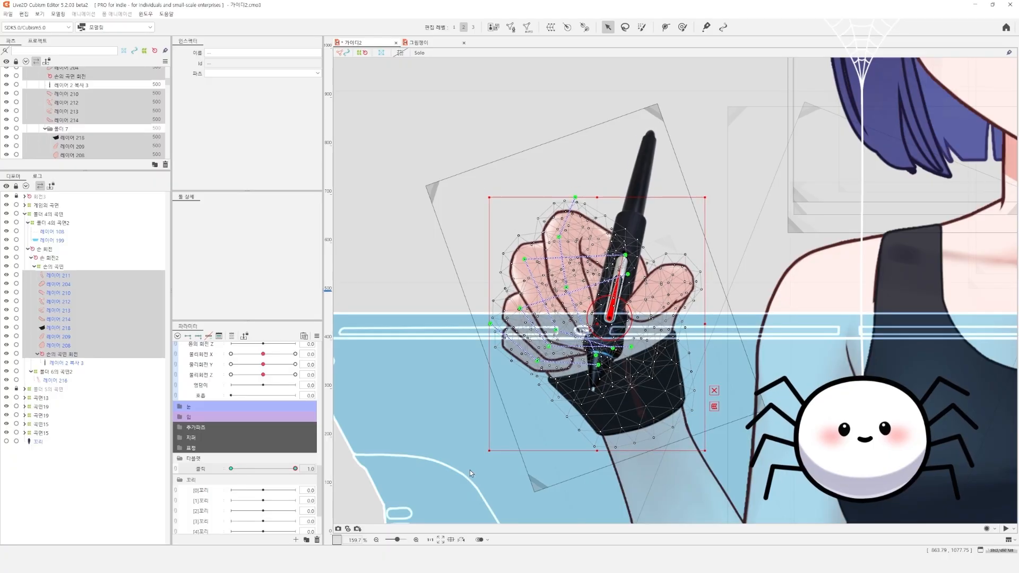
Tilt the pen slightly at 클릭 1.0 by rotating the deformer 손의 곡면 회전
left_click(615, 330)
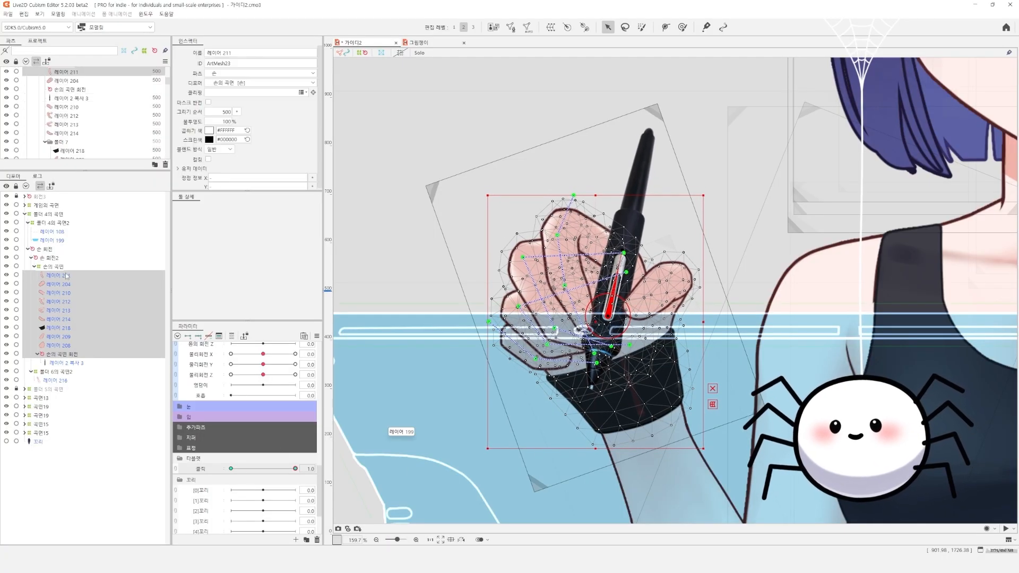
scroll(606, 339, "up", 2)
left_click(606, 337)
left_click(64, 355)
left_click_drag(628, 214, 621, 210)
left_click_drag(280, 468, 296, 468)
Move the deform path points of the upper fingers slightly at 클릭 1.0 to change their bend
left_click(544, 289)
left_click_drag(553, 273, 547, 270)
left_click_drag(538, 193, 539, 201)
left_click_drag(559, 135, 557, 143)
left_click(579, 178)
left_click_drag(576, 173, 564, 206)
Draw a two-point polyline deform path on 레이어 210 and pull its fingertip point slightly down at 클릭 1.0
key("b")
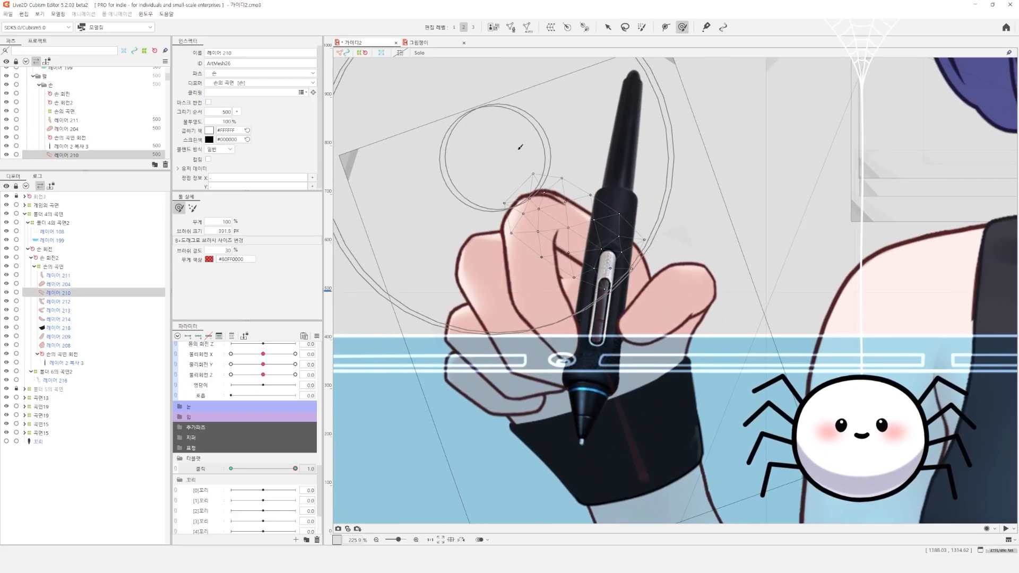
key("p")
left_click(535, 207)
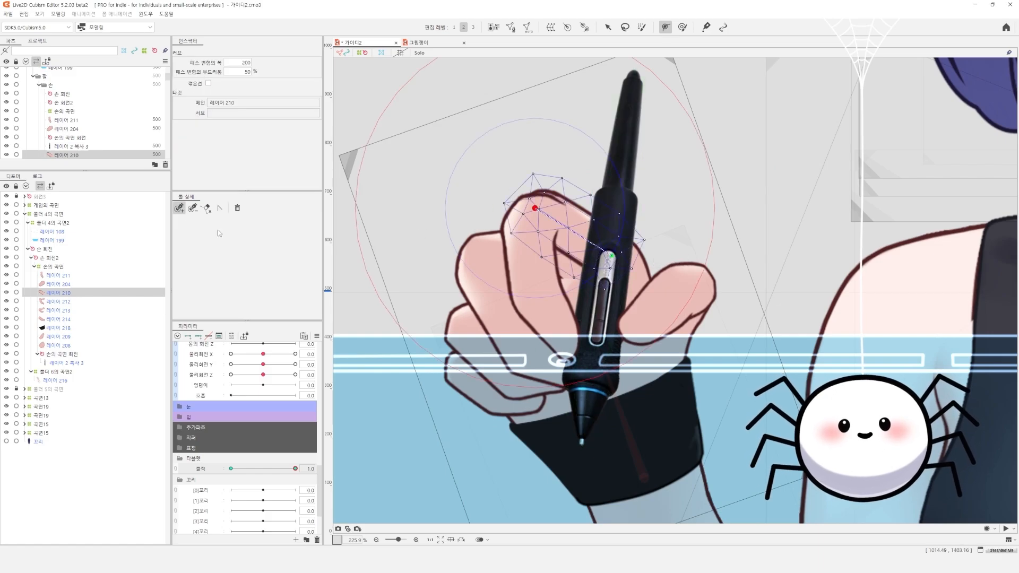
left_click(220, 208)
left_click_drag(534, 208, 533, 215)
mouse_move(295, 469)
left_mouse_down()
mouse_move(216, 471)
mouse_move(293, 467)
left_mouse_up()
Draw a two-point deform path along the thumb layer 레이어 204, adjust its base point and test the 클릭 motion
left_click(714, 311)
left_click(665, 27)
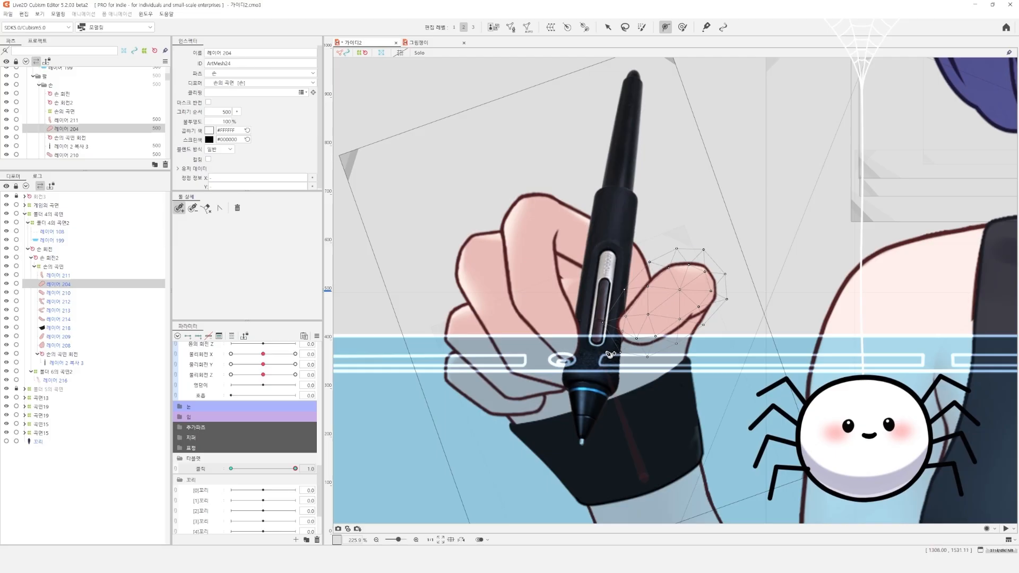
key("v")
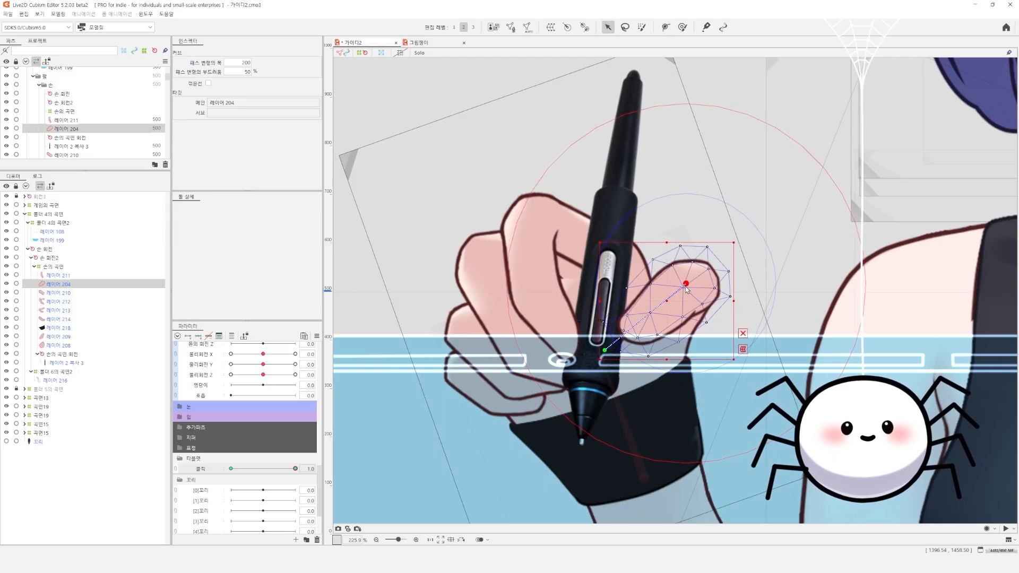
mouse_move(295, 468)
left_mouse_down()
mouse_move(217, 465)
mouse_move(295, 467)
left_mouse_up()
left_click_drag(605, 353, 605, 358)
left_click_drag(295, 468, 220, 467)
left_click_drag(220, 467, 296, 468)
Draw a three-point polyline deform path on 레이어 209 from the glove through the thumb base to the thumb tip
right_click(670, 361)
mouse_move(696, 465)
left_click(783, 488)
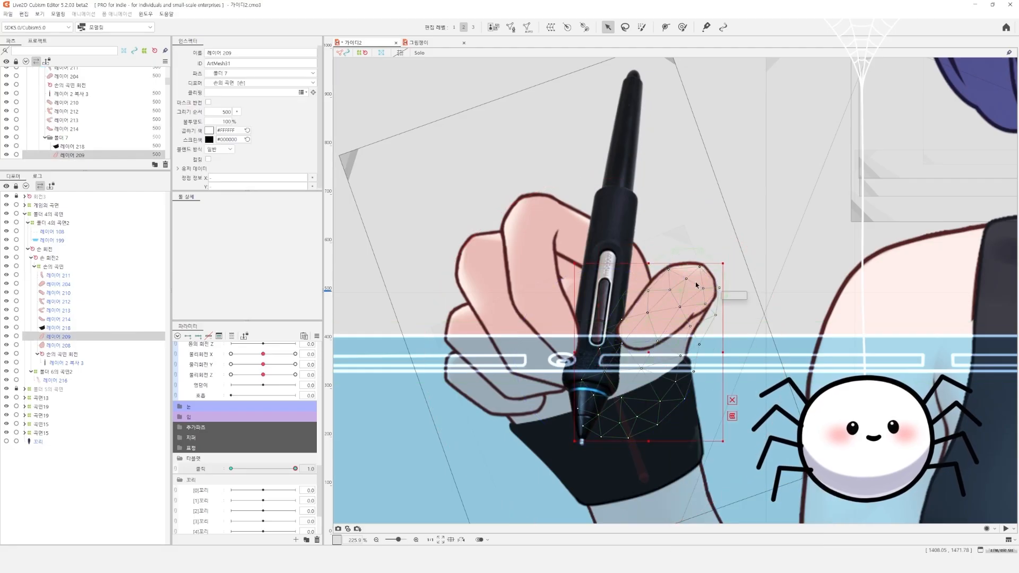
left_click(666, 27)
left_click(613, 404)
left_click(692, 287)
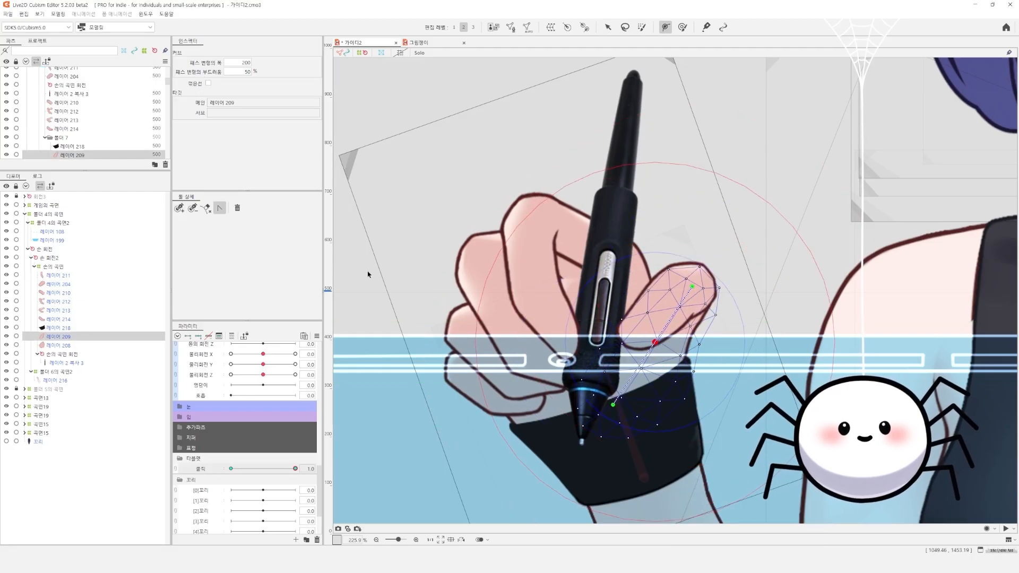
mouse_move(295, 468)
left_mouse_down()
mouse_move(211, 471)
mouse_move(313, 467)
left_mouse_up()
Shift the thumb's deform path tip point slightly at 클릭 1.0 and check 레이어 209 against the 클릭 motion
left_click(682, 289)
left_click(679, 283)
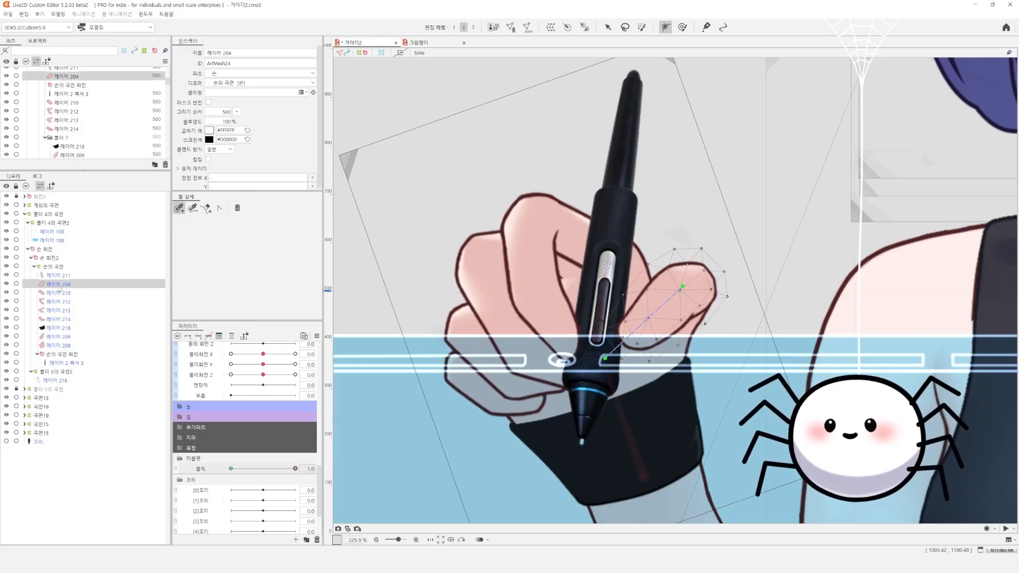
key("v")
left_click_drag(680, 286, 686, 283)
right_click(640, 392)
left_click(664, 433)
left_click_drag(285, 468, 335, 467)
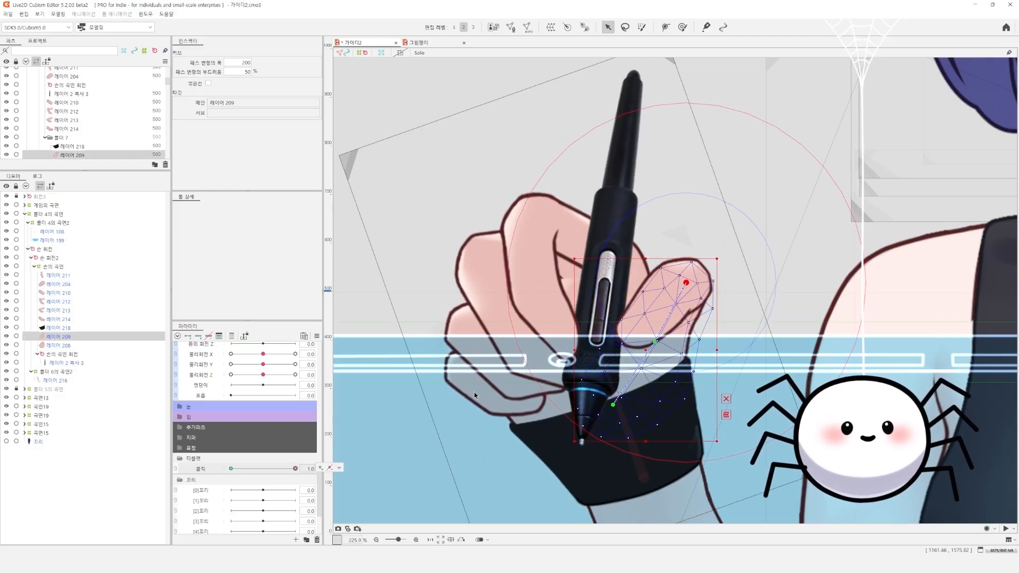
Raise the lower bend points of the deform paths on the middle fingers, including 레이어 213, at 클릭 1.0
left_click(496, 273)
left_click(524, 354)
left_click_drag(525, 354, 520, 343)
right_click(510, 383)
left_click(532, 425)
left_click_drag(516, 384, 514, 377)
scroll(628, 386, "up", 4)
scroll(636, 385, "down", 4)
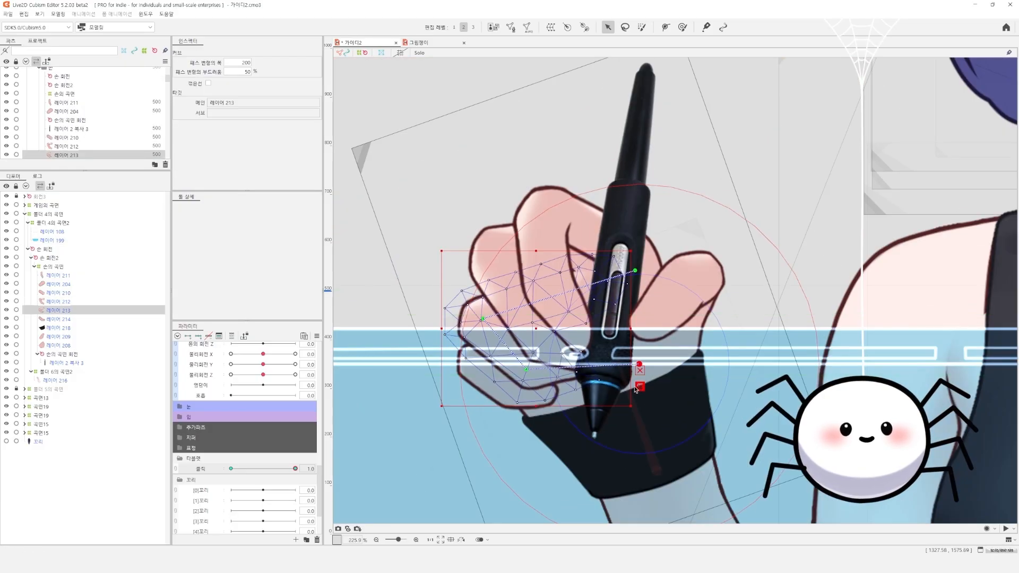
Pick an overlapping lower finger layer, raise its deform path point slightly and test the 클릭 motion
left_click(409, 414)
left_click_drag(295, 468, 329, 468)
right_click(535, 387)
left_click(558, 412)
left_click_drag(517, 374, 515, 367)
left_click_drag(295, 469, 319, 468)
Select all hand layers with 손의 곡면 회전 and nudge the fingers slightly down with the deform brush at 클릭 1.0
scroll(510, 257, "down", 4)
left_click(59, 346)
left_click(63, 354)
left_click(59, 275, "shift")
key("b")
left_click_drag(512, 184, 515, 193)
mouse_move(295, 468)
left_mouse_down()
mouse_move(246, 472)
mouse_move(208, 458)
mouse_move(336, 452)
mouse_move(221, 475)
mouse_move(366, 466)
left_mouse_up()
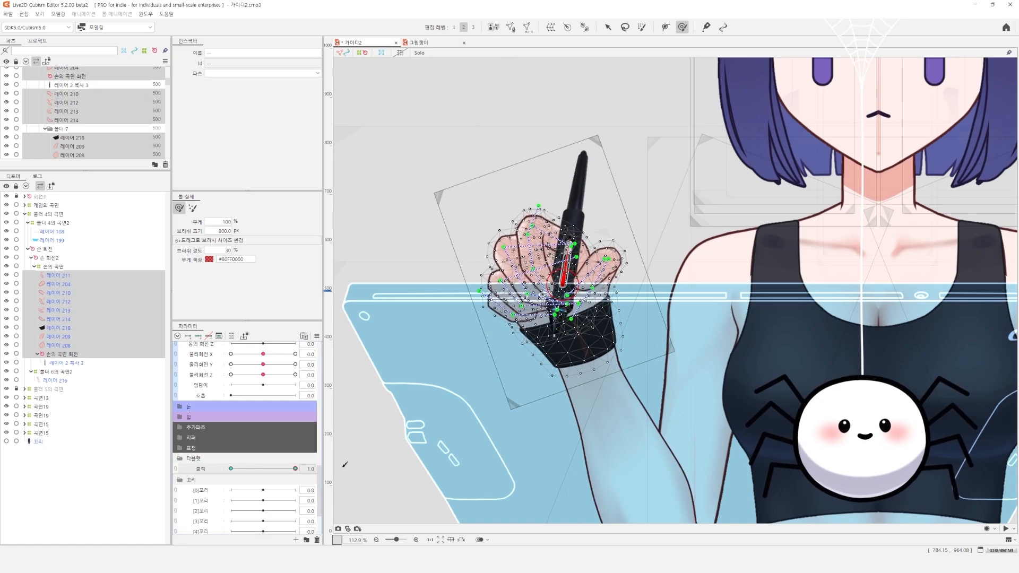
Select the rotation deformer 손의 곡면 회전 and fine-tune the pen's placement at 클릭 1.0
key("v")
scroll(578, 276, "up", 4)
left_click_drag(501, 311, 467, 324)
scroll(467, 323, "down", 2)
left_click(68, 354)
scroll(495, 343, "up", 2)
left_click_drag(485, 275, 484, 277)
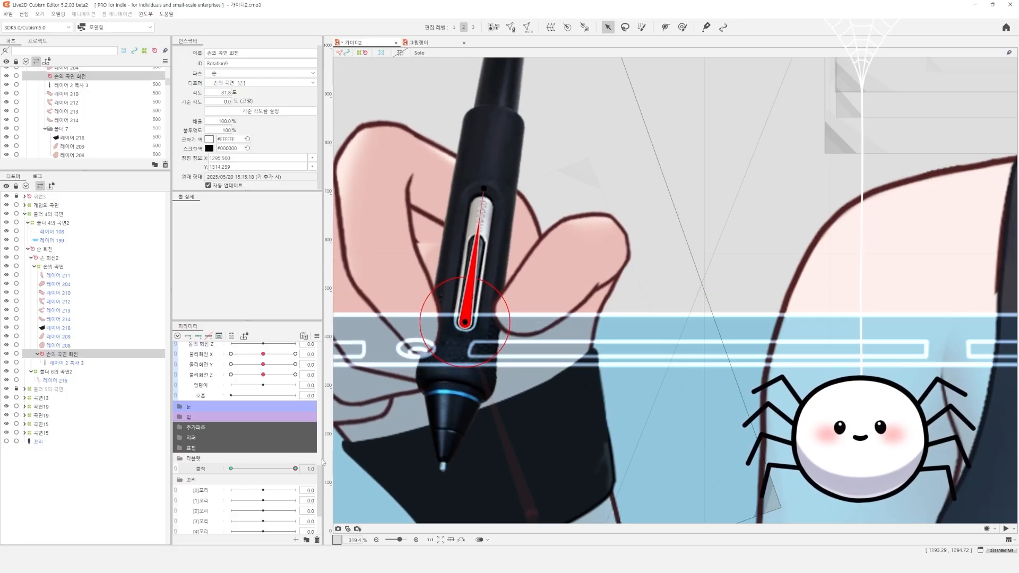
scroll(401, 440, "down", 3)
scroll(371, 390, "up", 1)
Isolate the whole hand from 손의 곡면 to 레이어 2 복사 3 in Solo display and examine the 클릭 motion
left_click(64, 363)
left_click(58, 266)
left_click(100, 363, "shift")
key("shift+s")
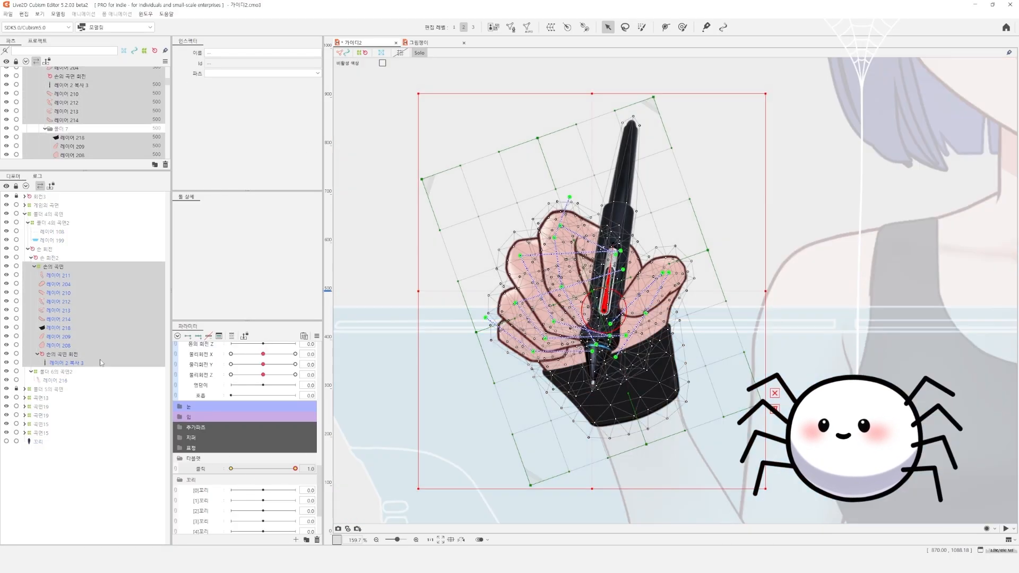
left_click(421, 433)
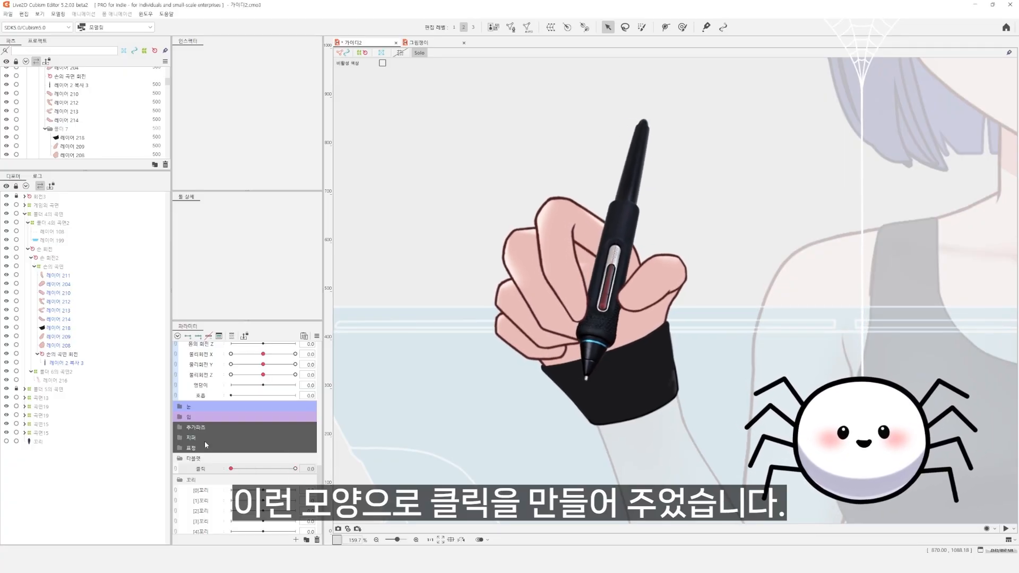
left_click_drag(295, 468, 255, 469)
left_click_drag(255, 469, 231, 468)
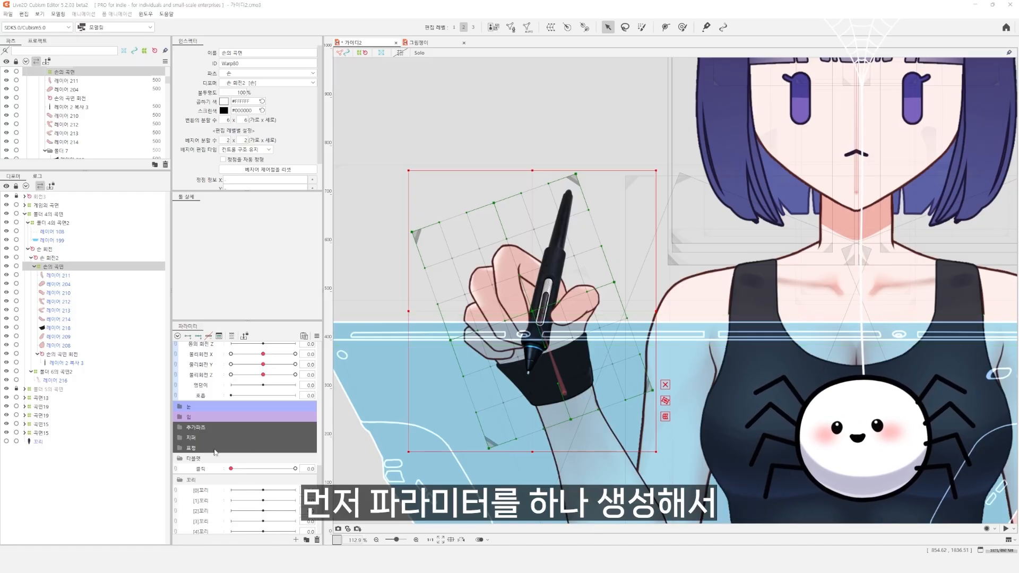
Create a parameter named 마우스X with ID MX, minimum -1, default 0 and maximum 1.0 below 클릭
right_click(206, 474)
left_click(241, 496)
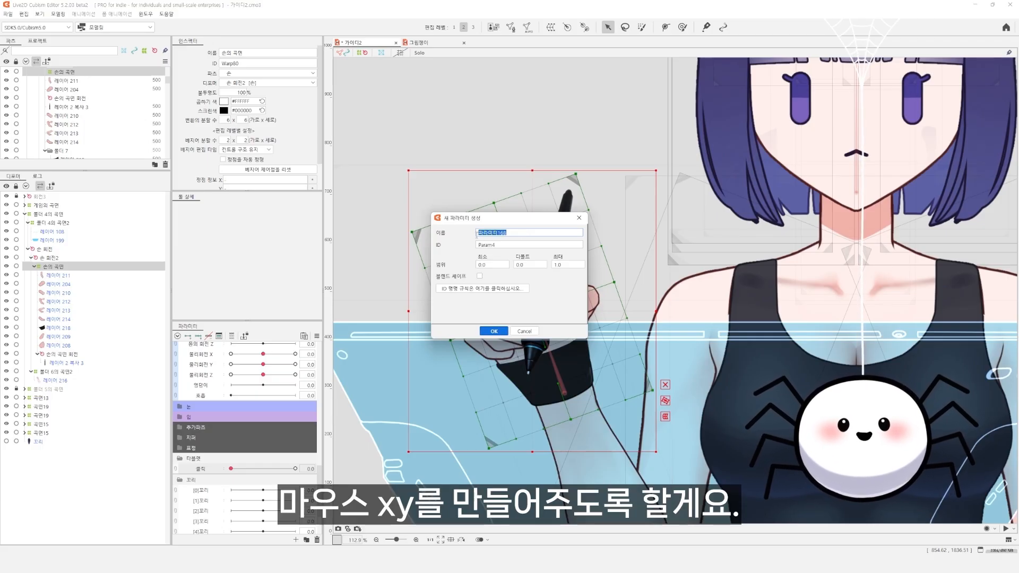
type("마우스X")
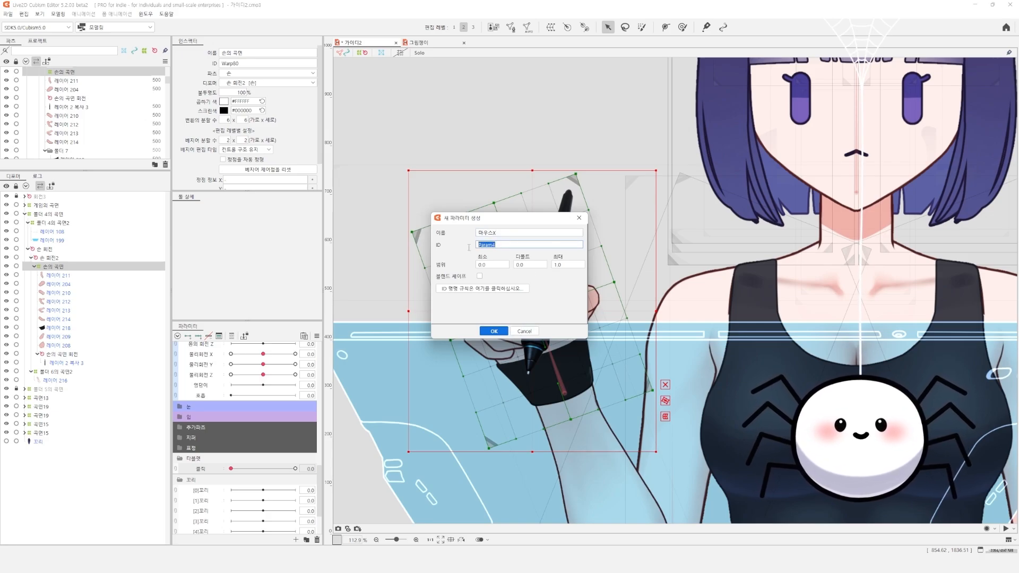
type("m")
key("BackSpace")
type("MX")
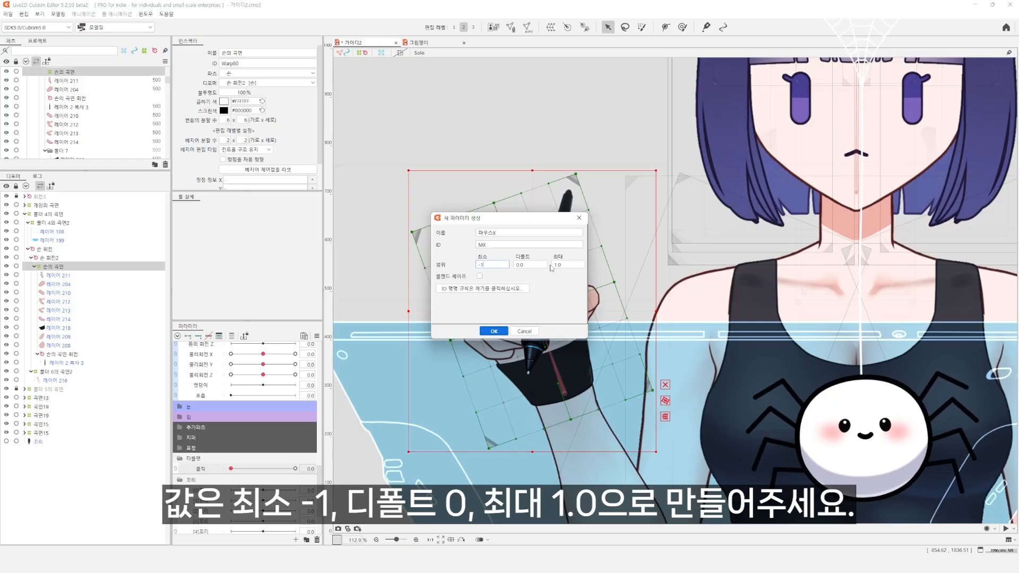
left_click(497, 332)
Duplicate the 마우스X parameter and change the copy's name to 마우스Y and its ID to MY
right_click(215, 479)
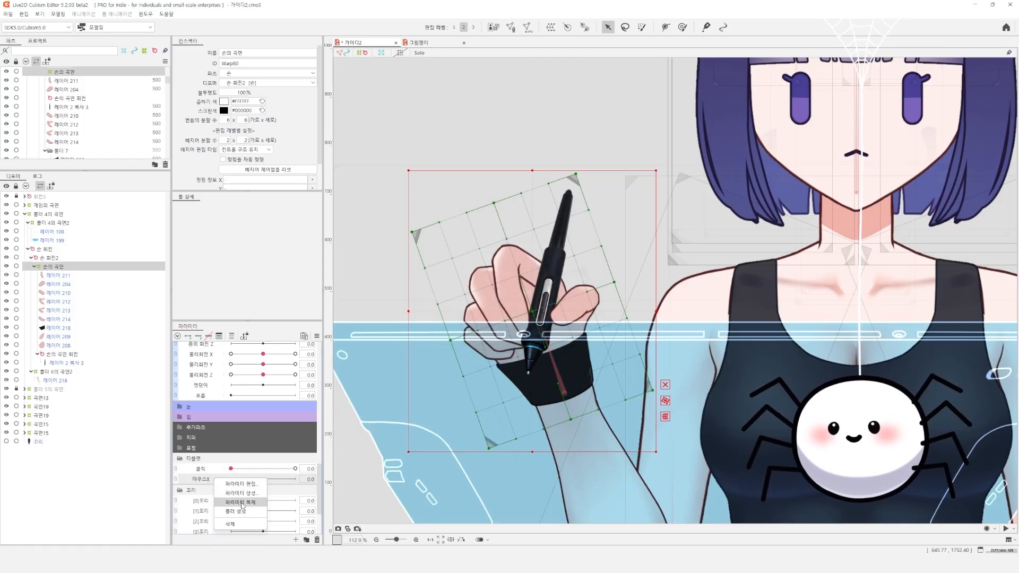
left_click(259, 502)
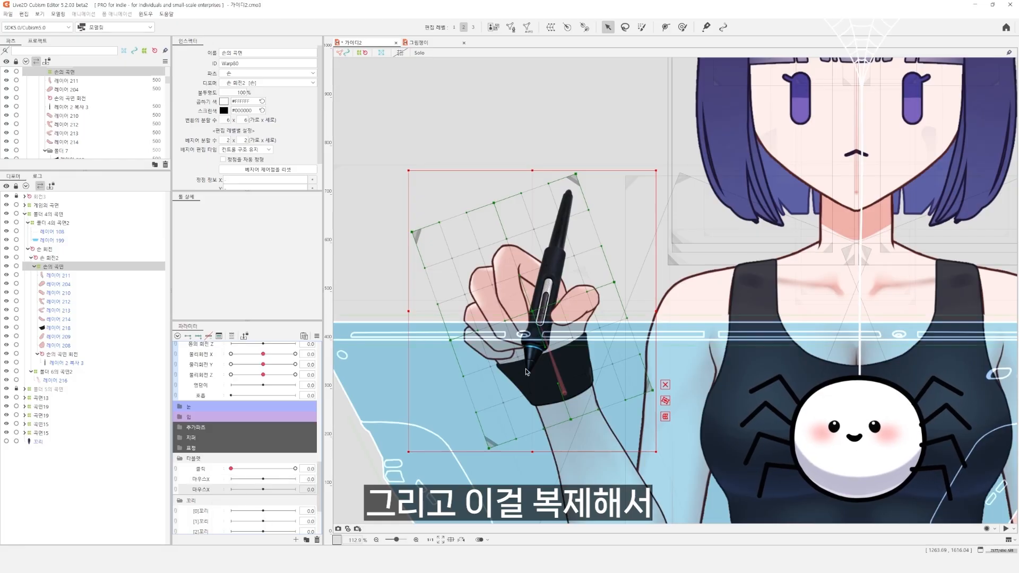
double_click(214, 489)
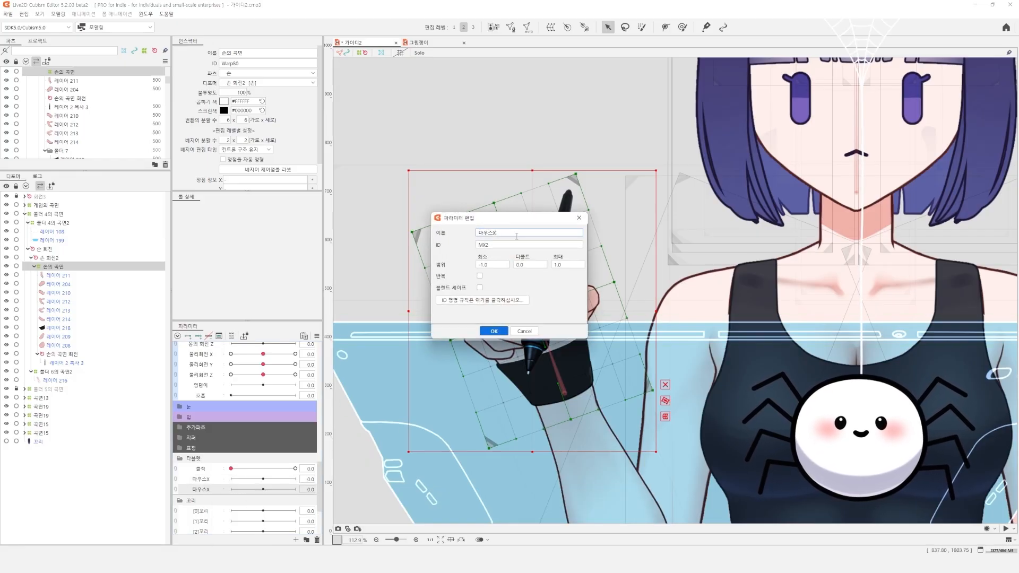
key("BackSpace")
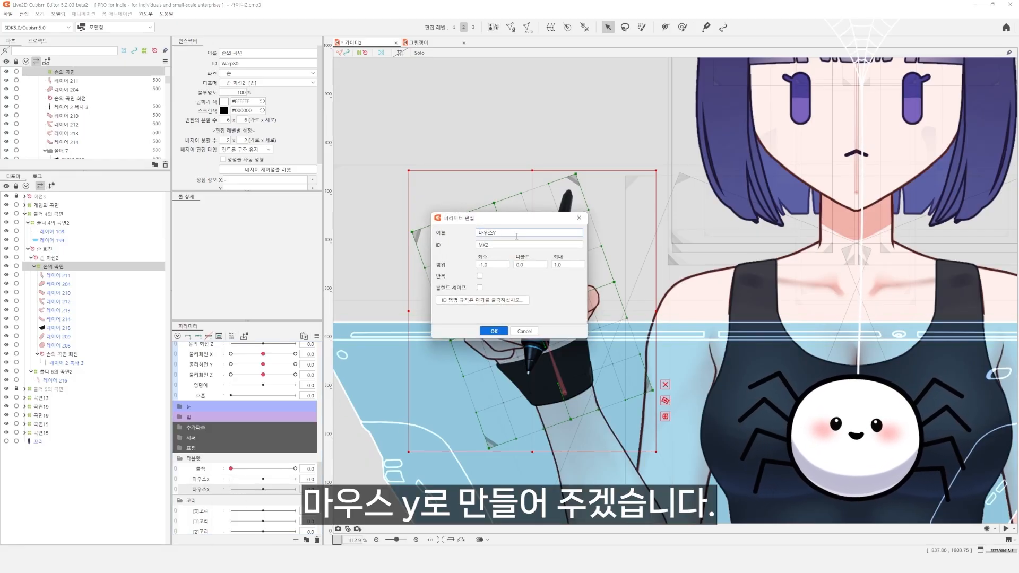
key("Tab")
key("BackSpace")
key("BackSpace")
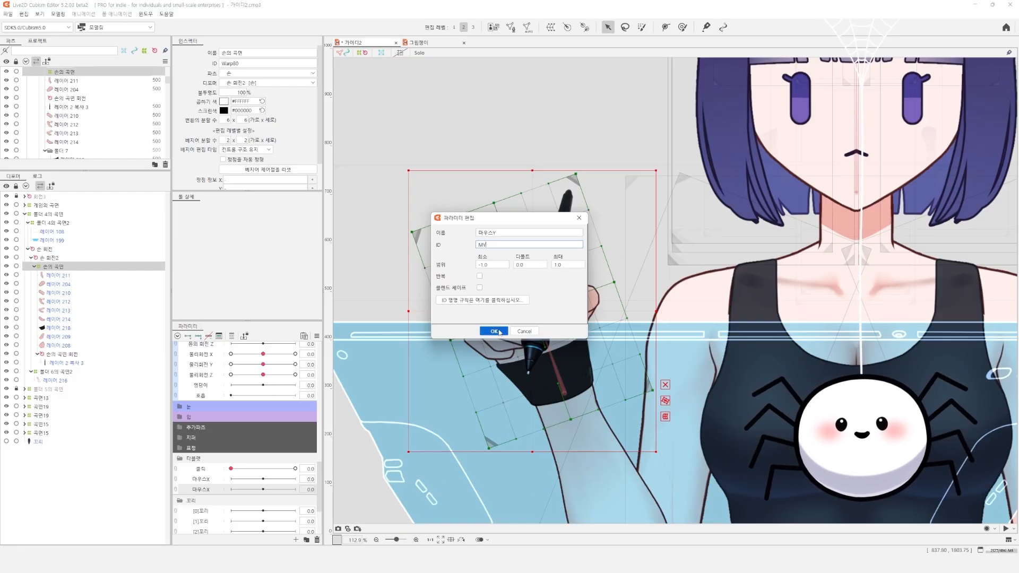
left_click(499, 332)
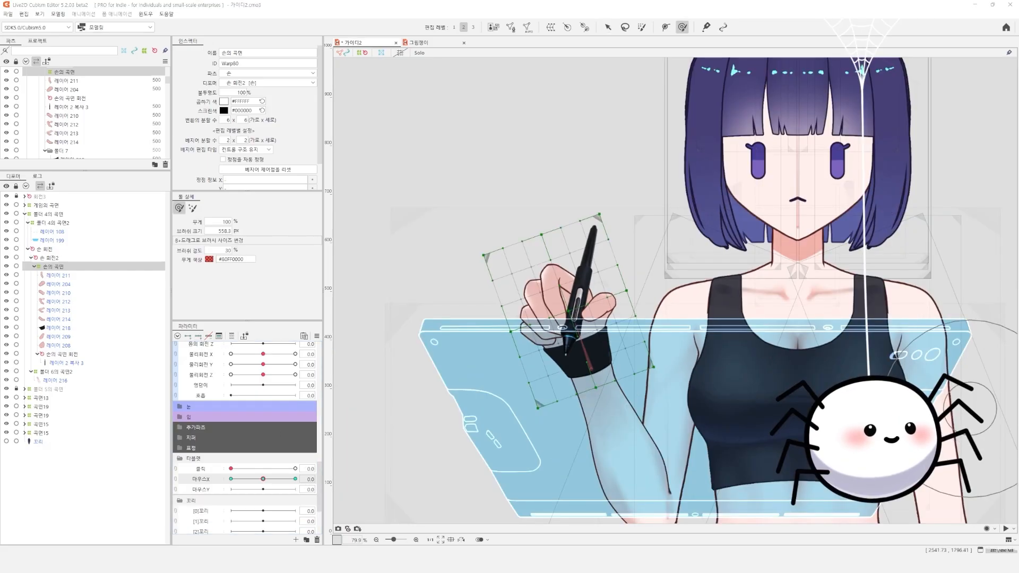
Bend the hand's warp deformer 손의 곡면 slightly to the left at 마우스X 1.0 using a large deform brush
left_click_drag(541, 239, 548, 261)
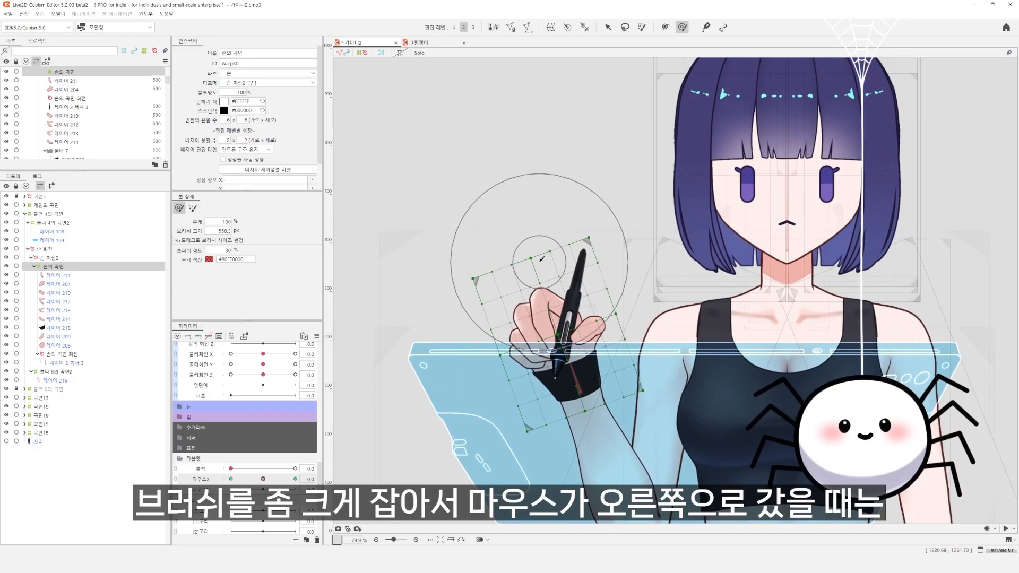
mouse_move(527, 252)
left_mouse_down()
mouse_move(539, 266)
mouse_move(532, 248)
left_mouse_up()
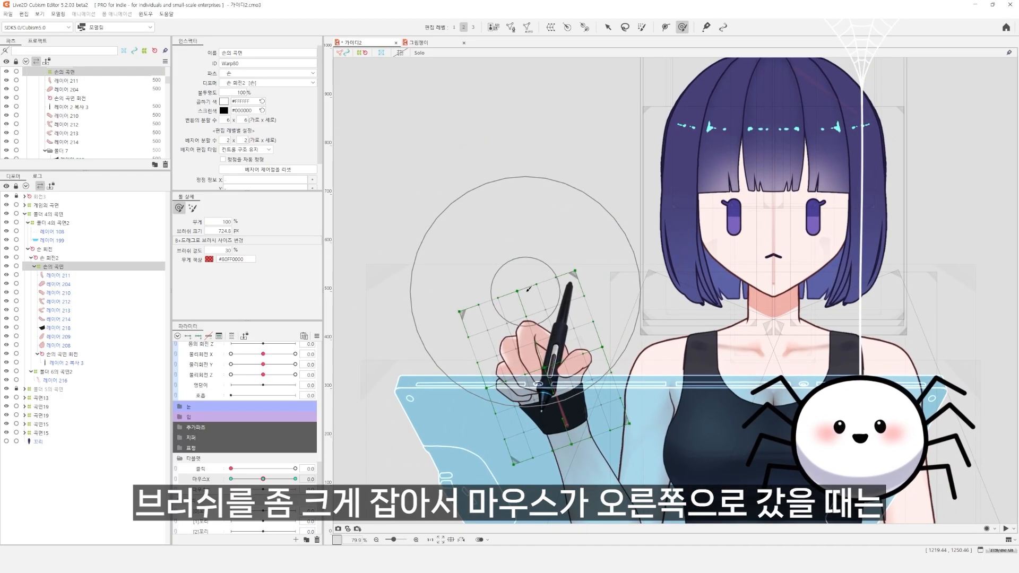
mouse_move(518, 305)
left_mouse_down()
mouse_move(486, 324)
mouse_move(446, 327)
left_mouse_up()
left_click_drag(396, 374, 394, 377)
Bend the hand's warp deformer 손의 곡면 slightly to the right at 마우스X -1.0
mouse_move(267, 481)
left_mouse_down()
mouse_move(289, 482)
mouse_move(232, 483)
left_mouse_up()
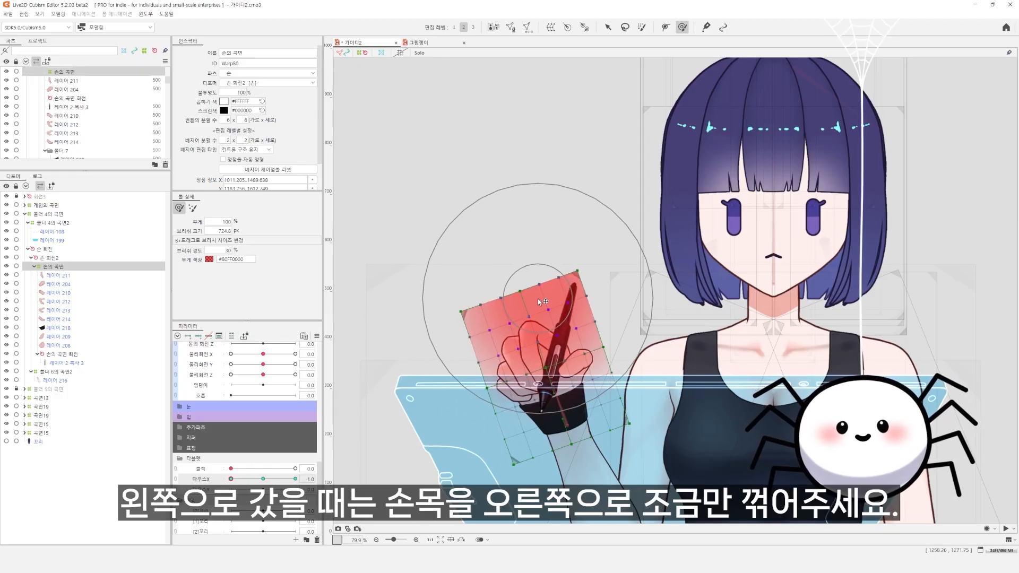
key("b")
left_click_drag(487, 320, 528, 323)
left_click_drag(514, 286, 519, 283)
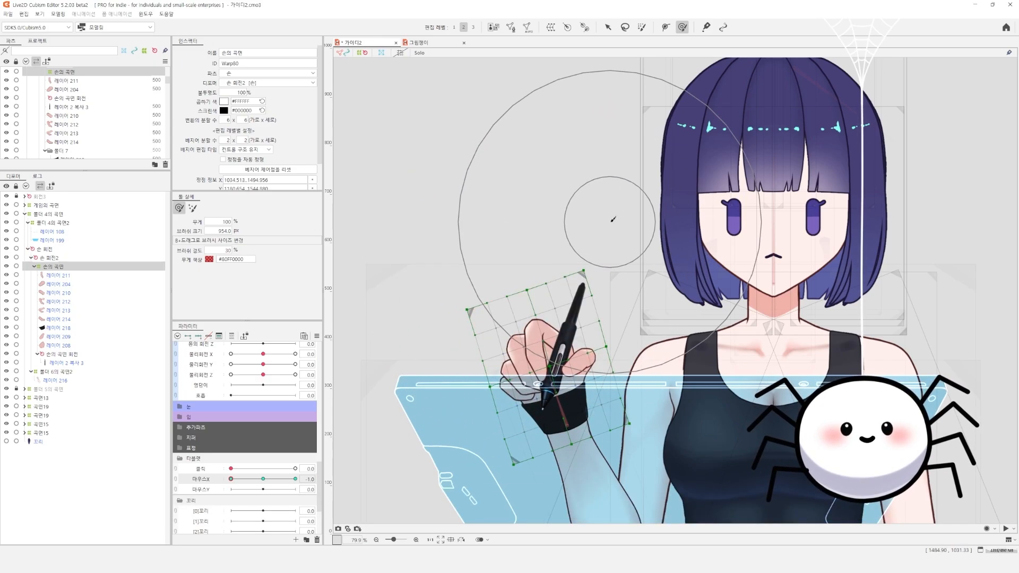
Compare both ends of 마우스X and refine the hand's leftward bend at 마우스X 1.0
left_click_drag(231, 479, 320, 474)
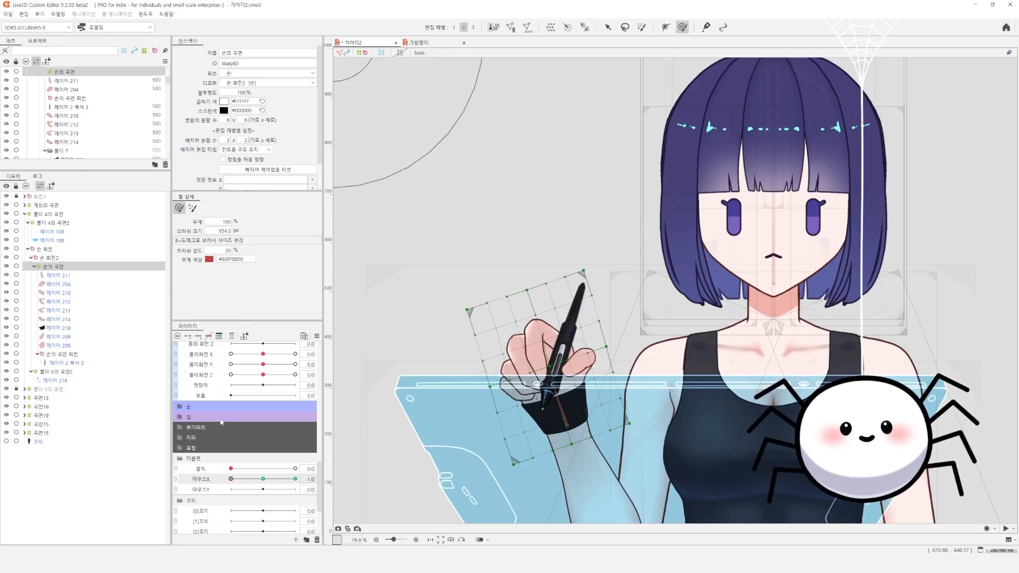
left_click_drag(290, 479, 401, 455)
left_click_drag(418, 303, 424, 309)
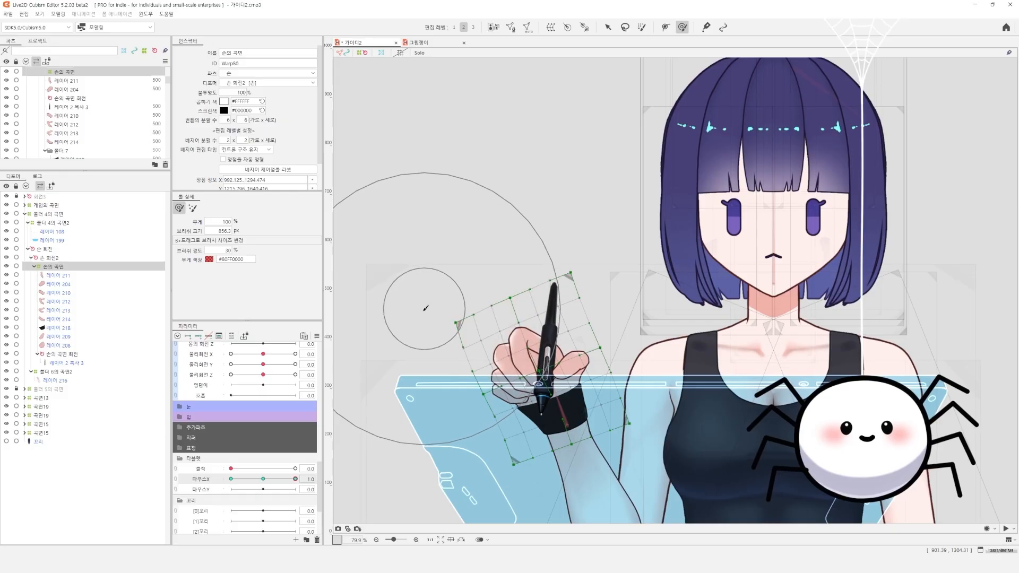
left_click_drag(388, 419, 386, 424)
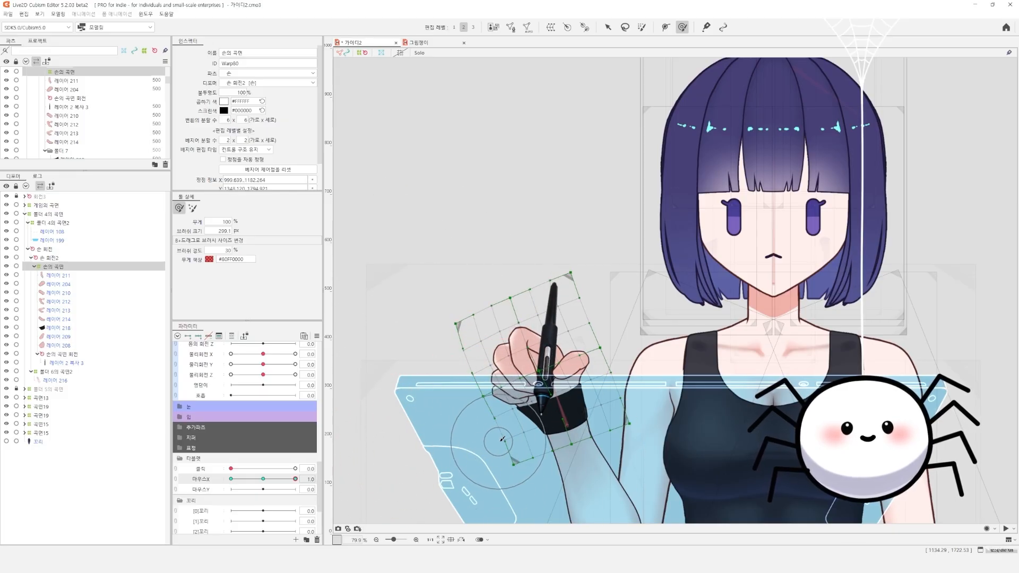
Strengthen the hand's rightward bend at 마우스X -1.0 with several brush strokes and return 마우스X to 0.0
left_click_drag(254, 483, 175, 446)
key("b")
left_click_drag(585, 270, 679, 314)
left_click_drag(504, 232, 513, 230)
left_click_drag(488, 213, 492, 213)
left_click_drag(610, 300, 622, 296)
mouse_move(281, 479)
left_mouse_down()
mouse_move(340, 478)
mouse_move(193, 475)
mouse_move(264, 478)
left_mouse_up()
Examine which parameters drive the arm's warp deformers from 곡면17 up to 곡면14
left_click_drag(714, 474, 656, 323)
left_click_drag(705, 362, 710, 377)
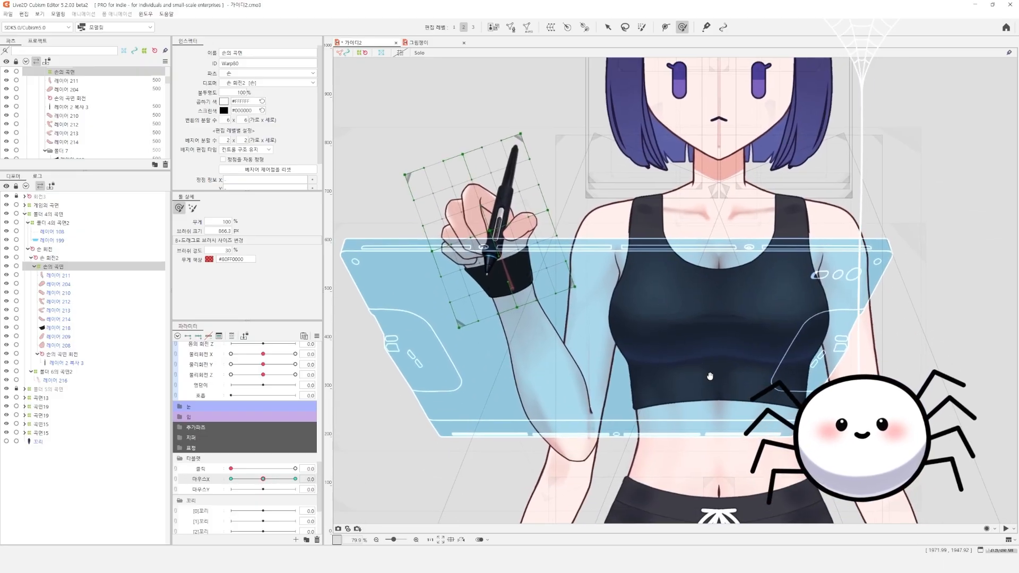
left_click(45, 249)
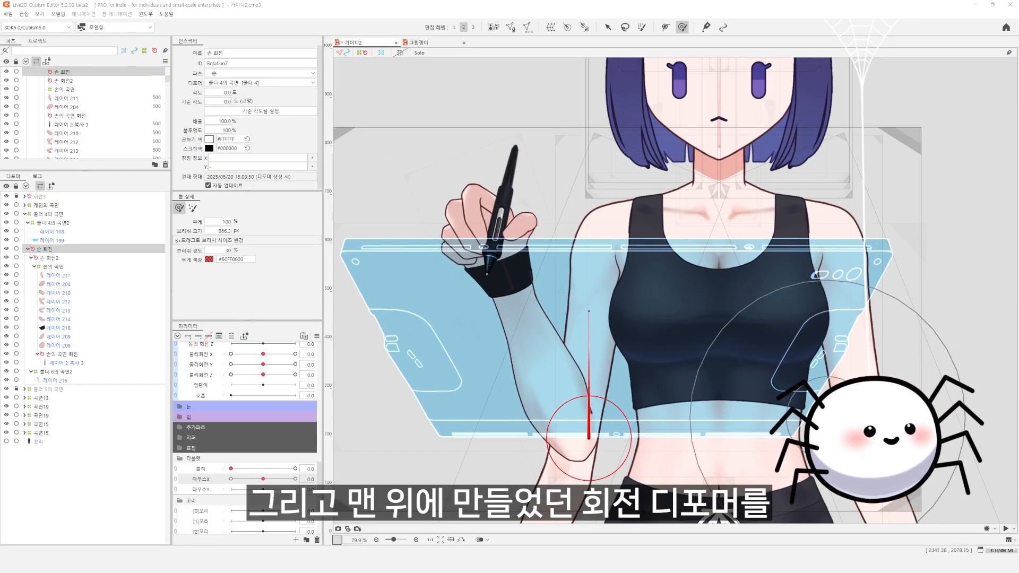
left_click(28, 249)
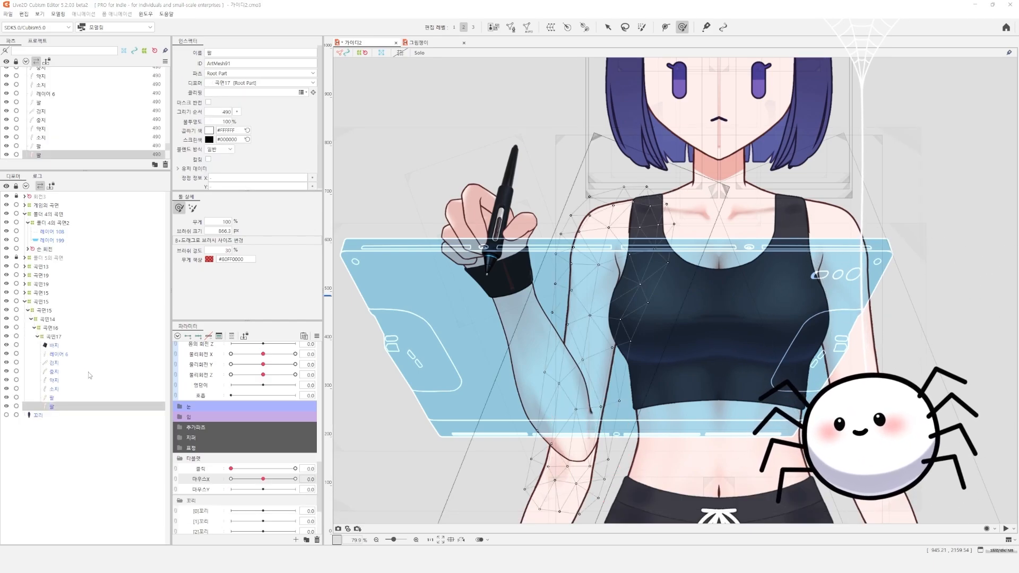
left_click(54, 338)
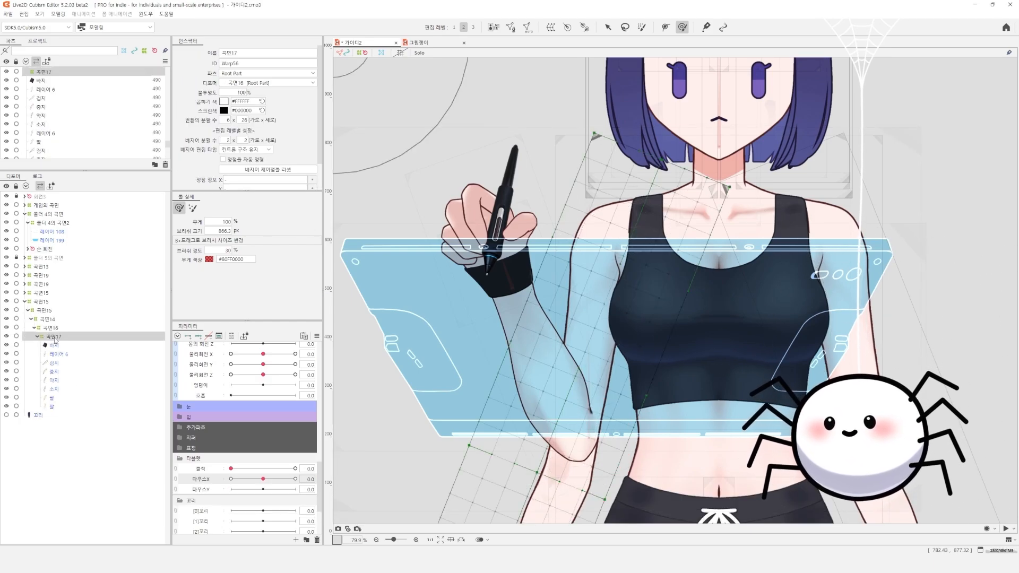
left_click(232, 336)
left_click(60, 329)
left_click(60, 321)
left_click(58, 313)
left_click(60, 319)
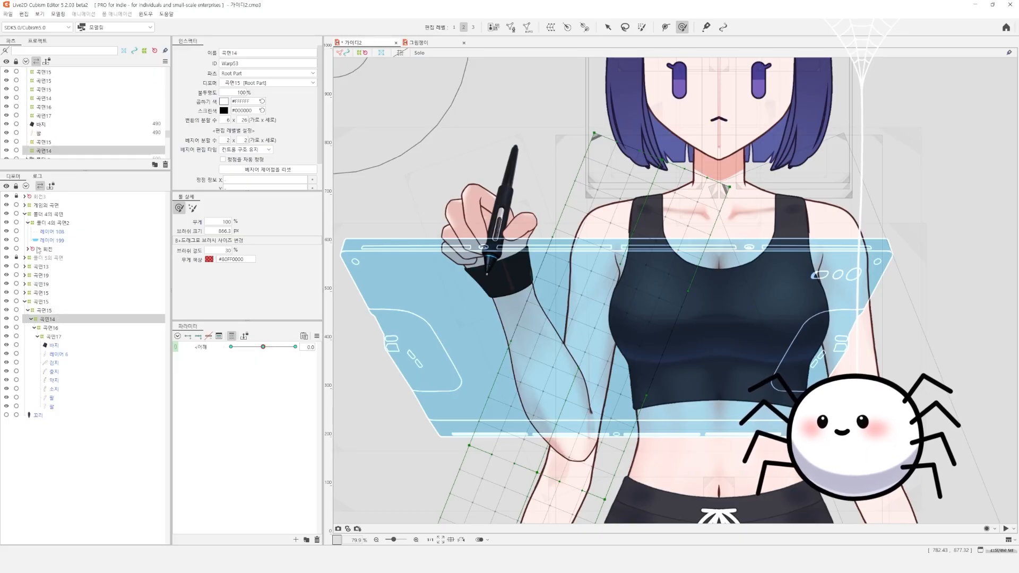
Nest the rotation deformer 손 회전 under the arm's warp deformer 곡면14 and test the shoulder parameter
left_click(40, 249)
left_click_drag(44, 314, 49, 321)
left_click(46, 302)
left_click(48, 320)
left_click(49, 312)
left_click_drag(263, 347, 289, 350)
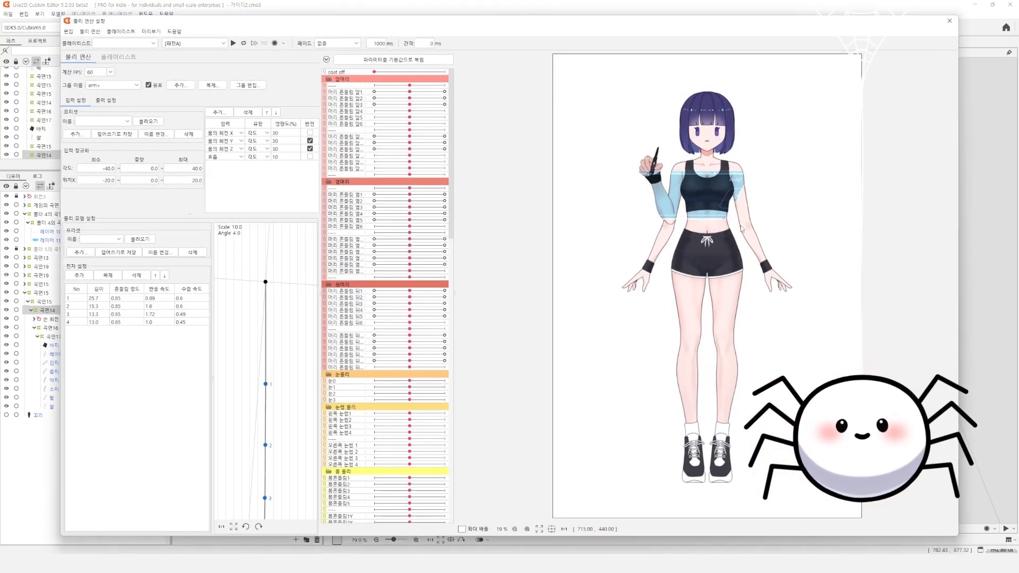
Preview in the physics settings how the pen hand, forearm and tablet follow the body's movement
scroll(617, 318, "up", 4)
left_click_drag(617, 318, 892, 331)
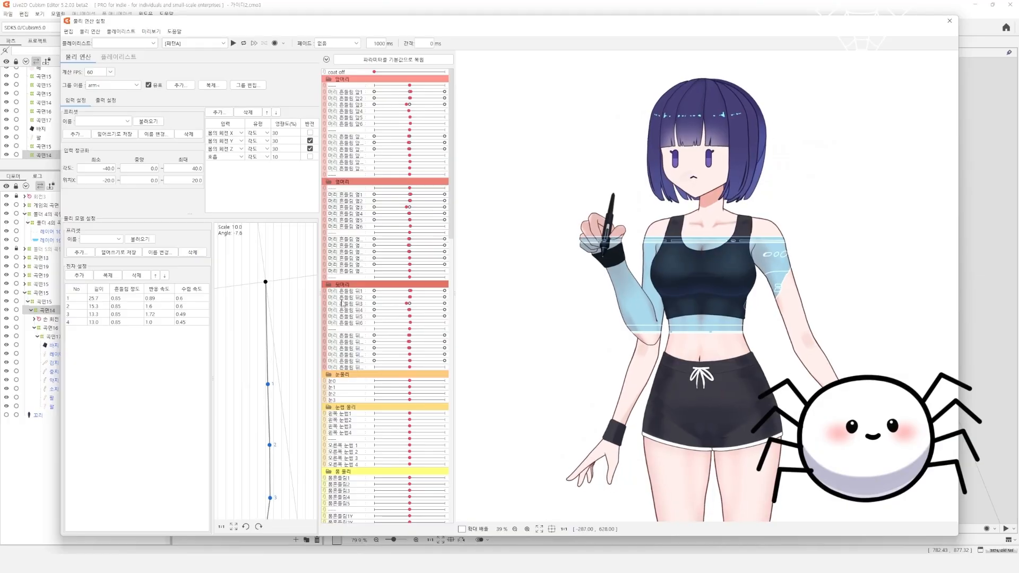
left_click_drag(893, 328, 850, 321)
scroll(710, 311, "up", 5)
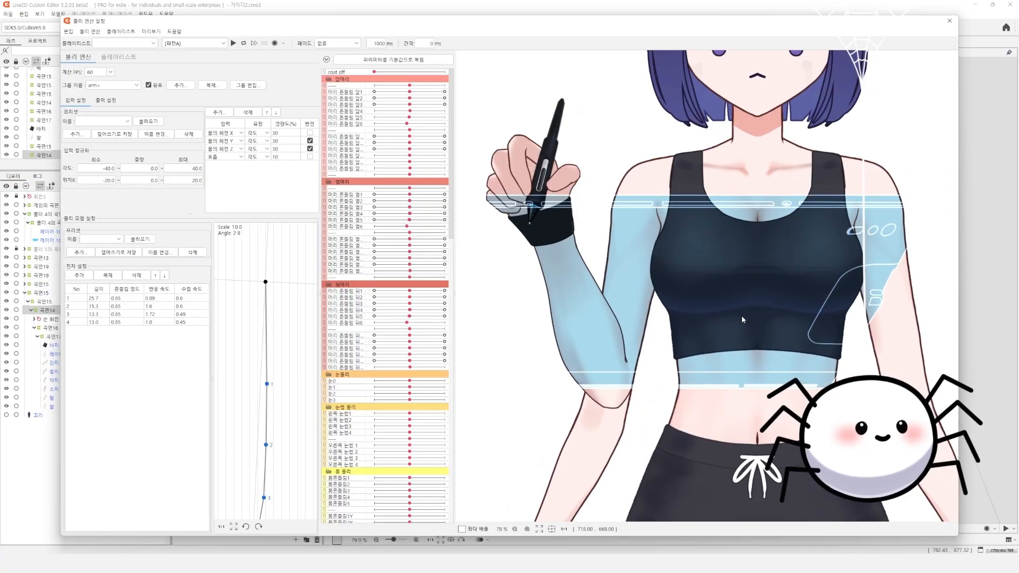
left_click_drag(760, 363, 466, 299)
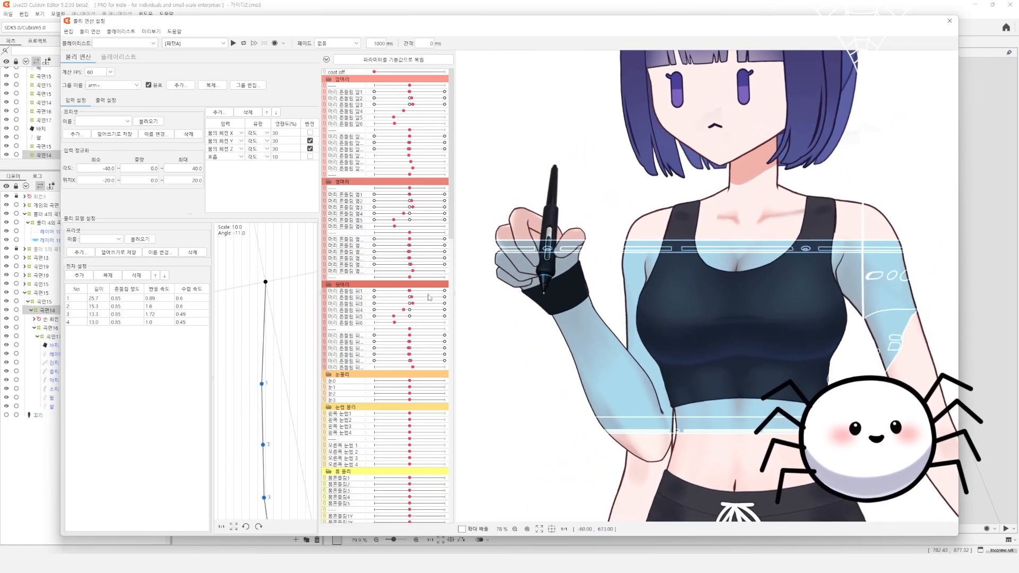
left_click_drag(541, 349, 822, 361)
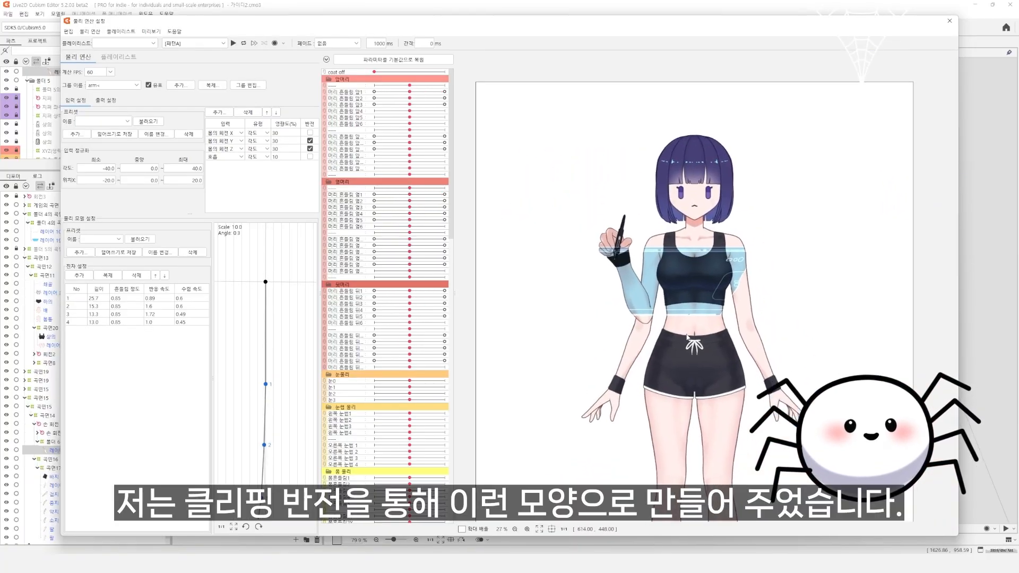
scroll(549, 346, "up", 3)
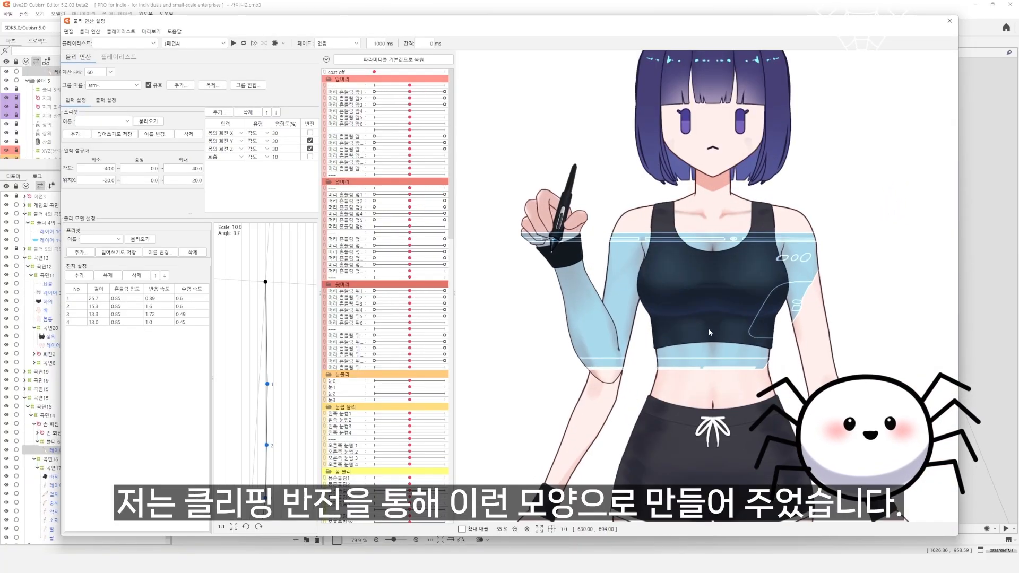
left_click_drag(549, 346, 826, 222)
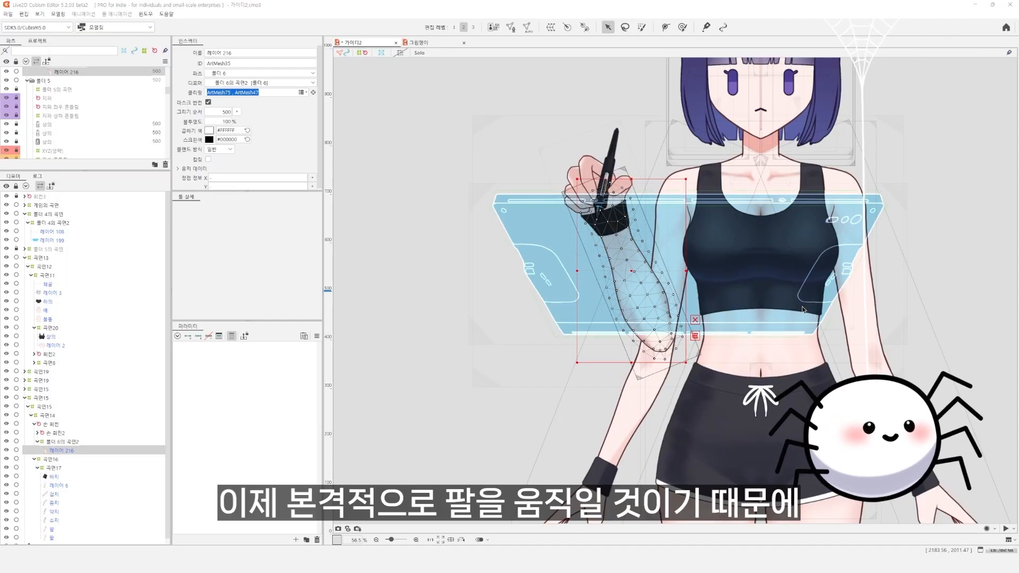
Enclose the lower arm, wristband and finger meshes in a new warp deformer beneath 곡면17
left_click_drag(763, 340, 724, 371)
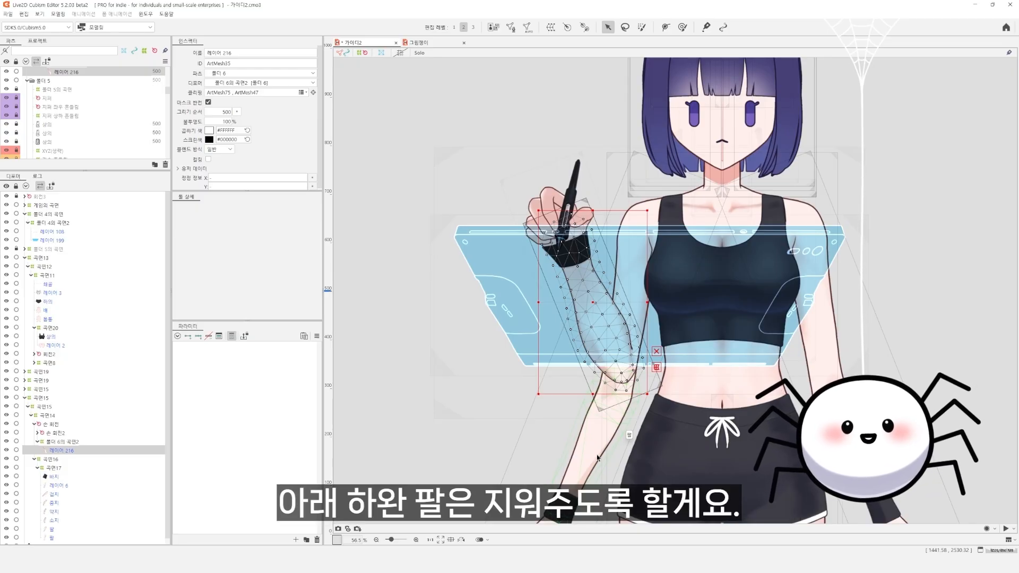
left_click(52, 529)
scroll(91, 475, "down", 1)
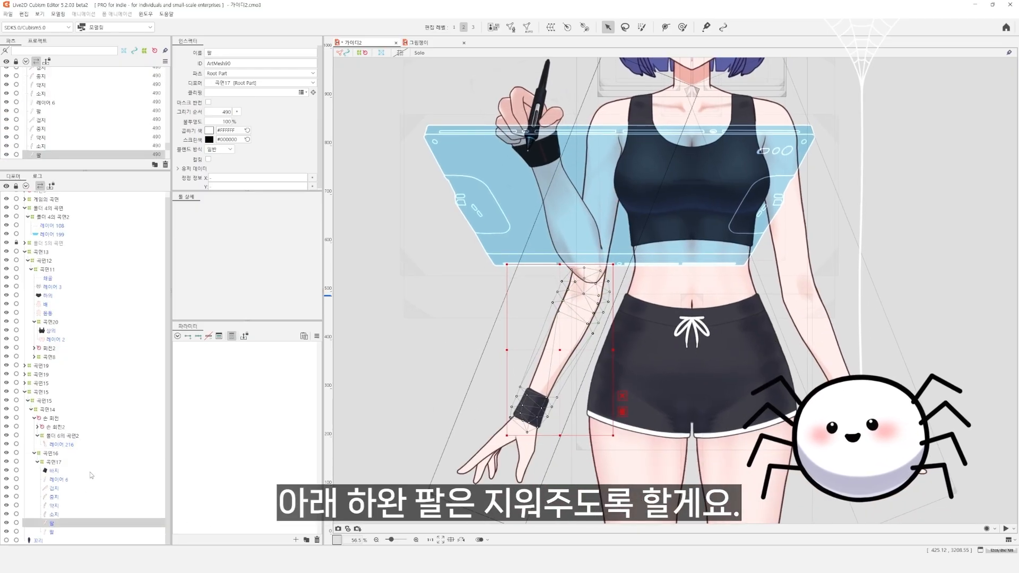
left_click(51, 453)
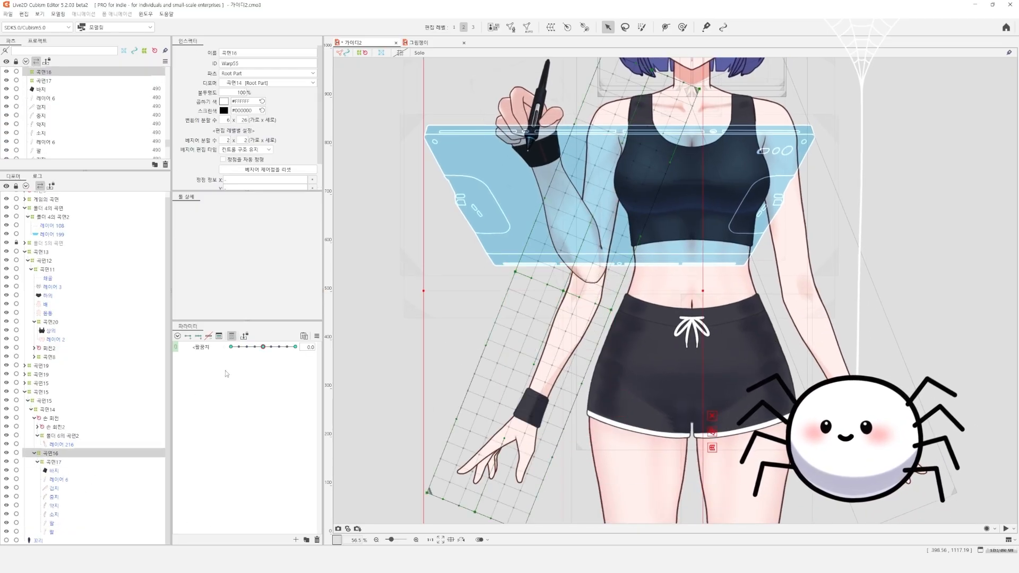
right_click(53, 456)
left_click(69, 491)
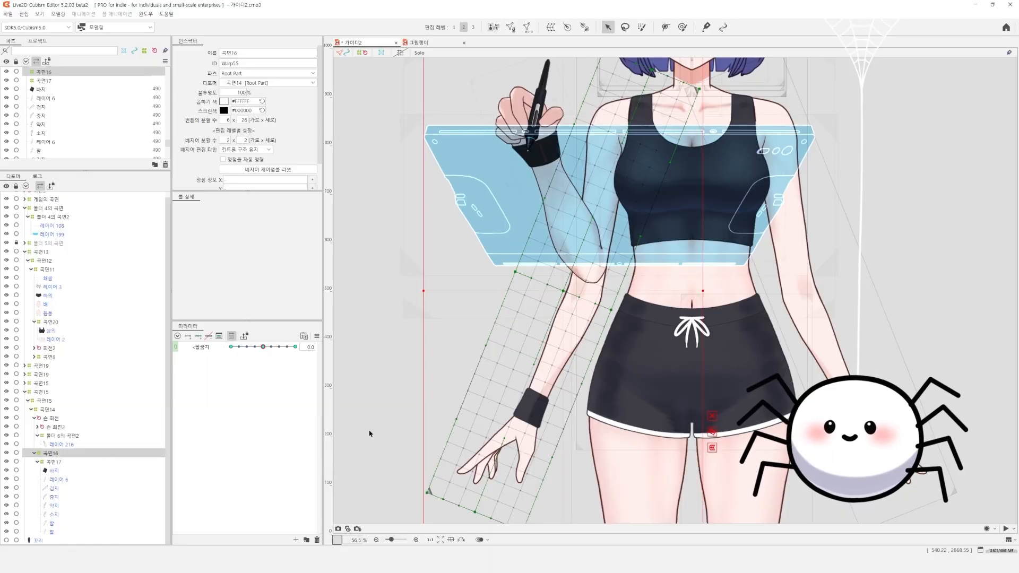
left_click(54, 470)
left_click(57, 529, "shift")
left_click(57, 462)
left_click(56, 471)
left_click(57, 525, "shift")
left_click(57, 531, "shift")
key("w")
left_click(502, 350)
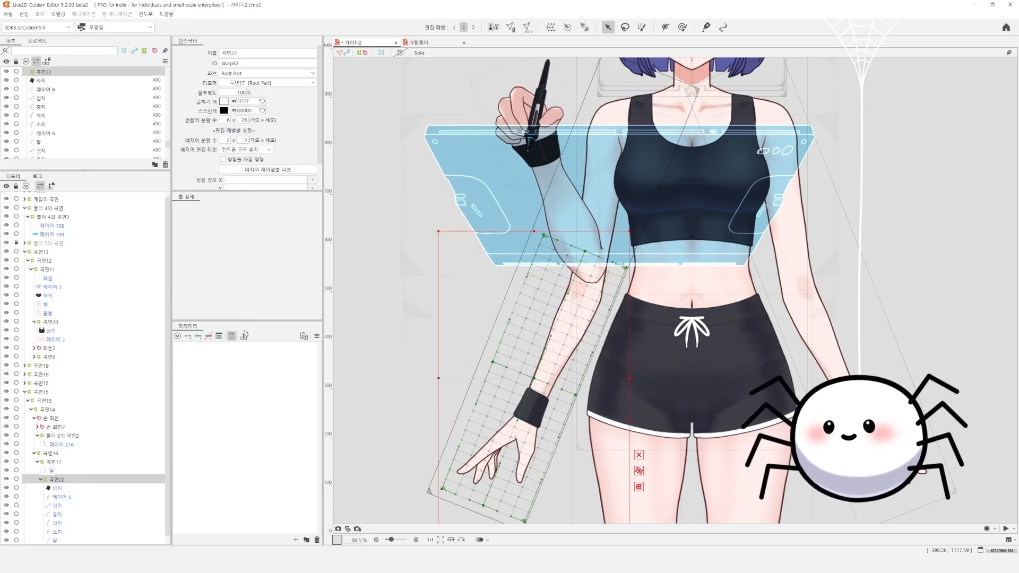
Show all parameters again and locate 클릭 in the tablet parameter folder
left_click(232, 336)
scroll(264, 449, "down", 3)
scroll(248, 432, "up", 1)
scroll(208, 426, "down", 1)
right_click(204, 382)
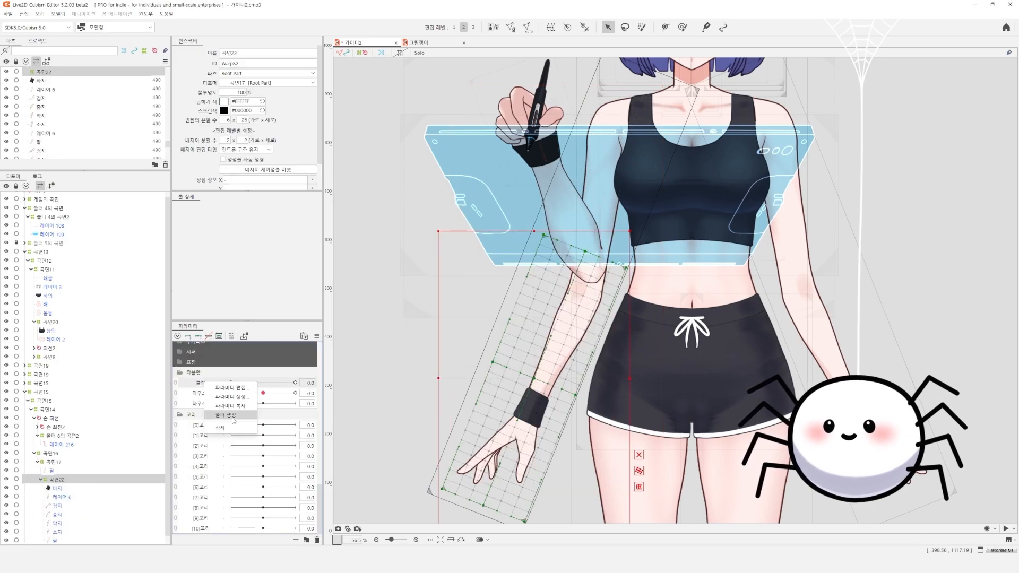
left_click(242, 396)
key("Escape")
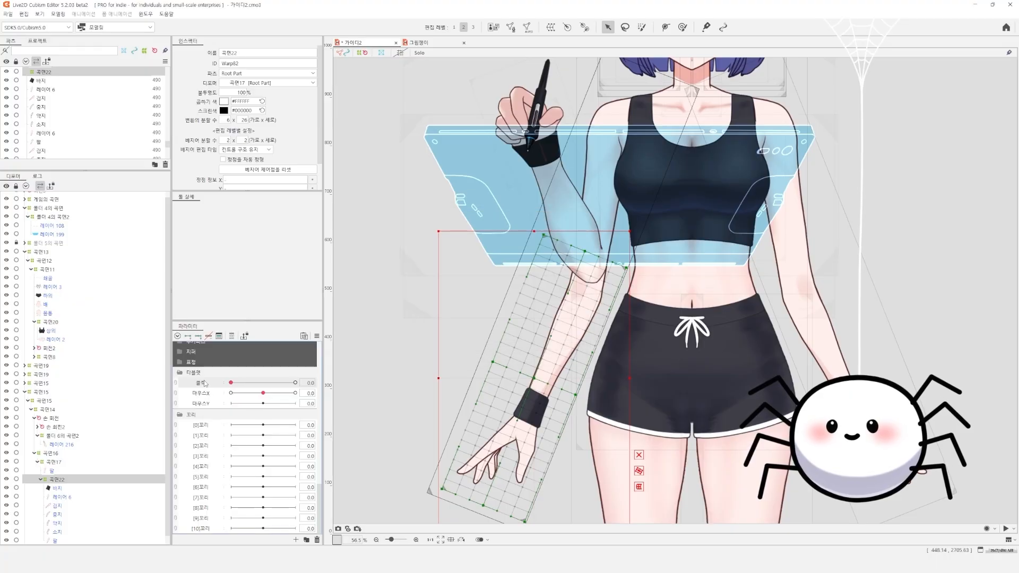
right_click(204, 382)
left_click(250, 397)
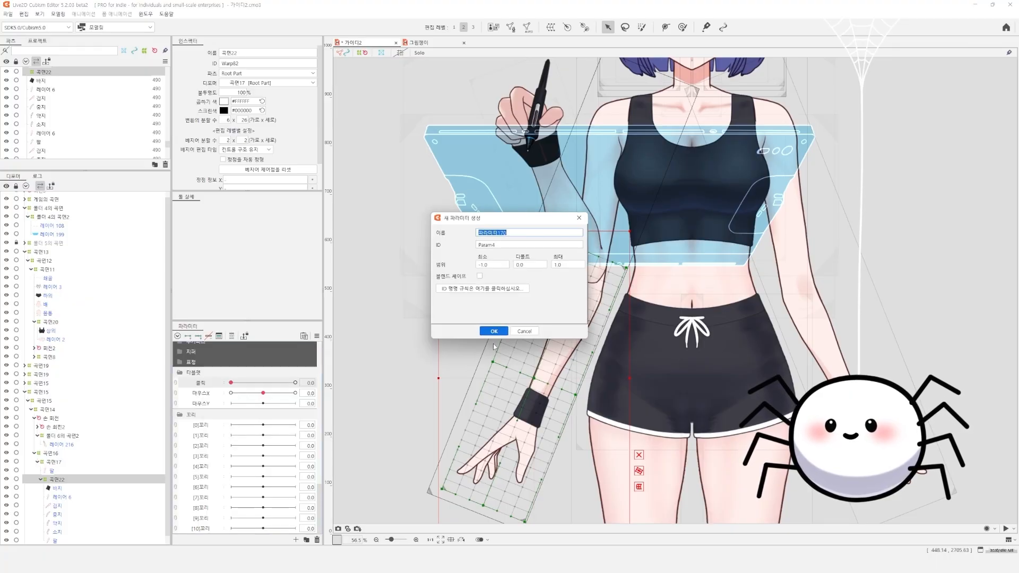
left_click(518, 333)
Duplicate the 클릭 parameter, place the copy above it, and change its name to 타블렛 and its ID to tablet
right_click(201, 382)
left_click(211, 405)
left_click_drag(210, 395, 211, 380)
double_click(207, 381)
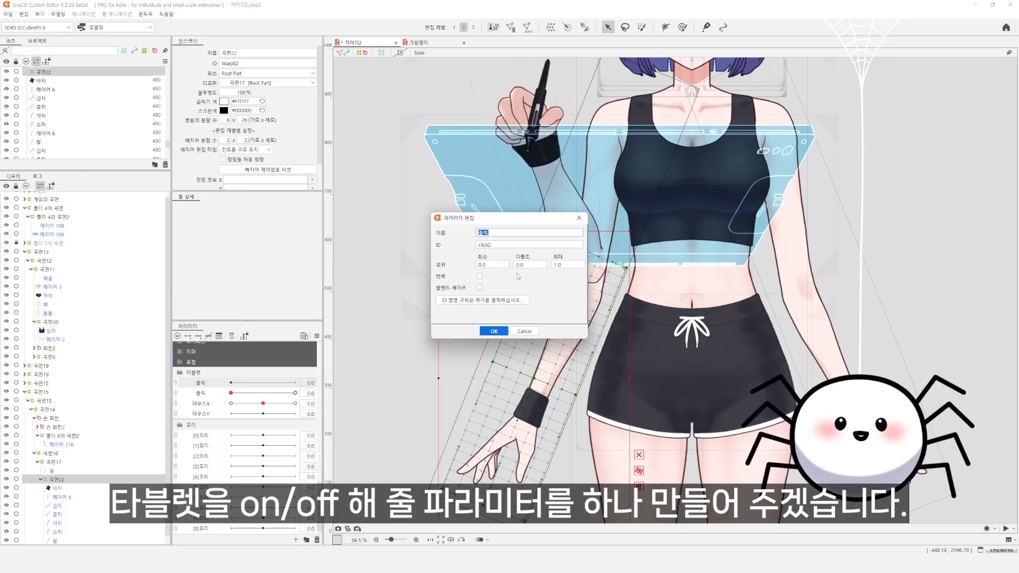
type("타블렛")
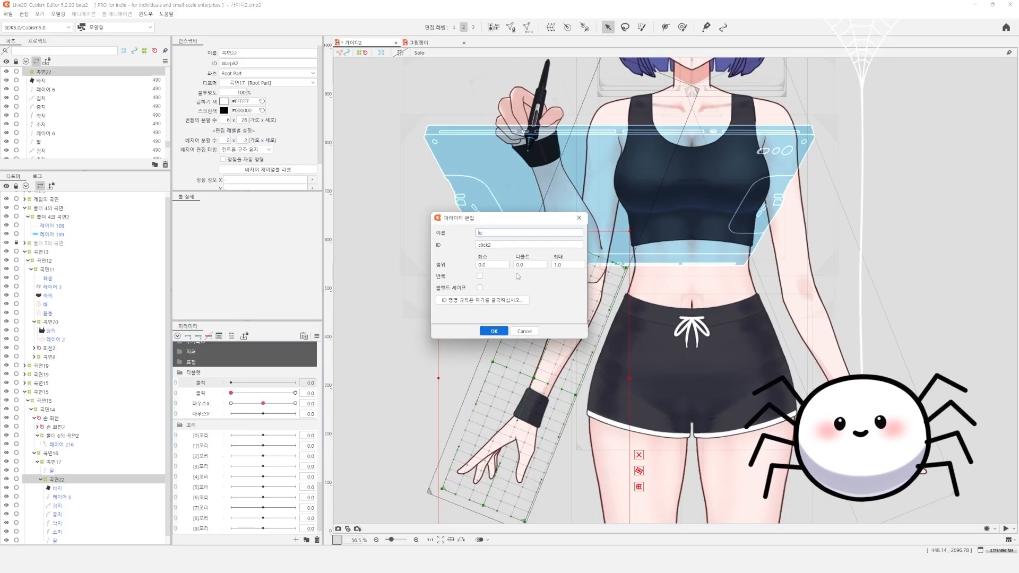
double_click(512, 245)
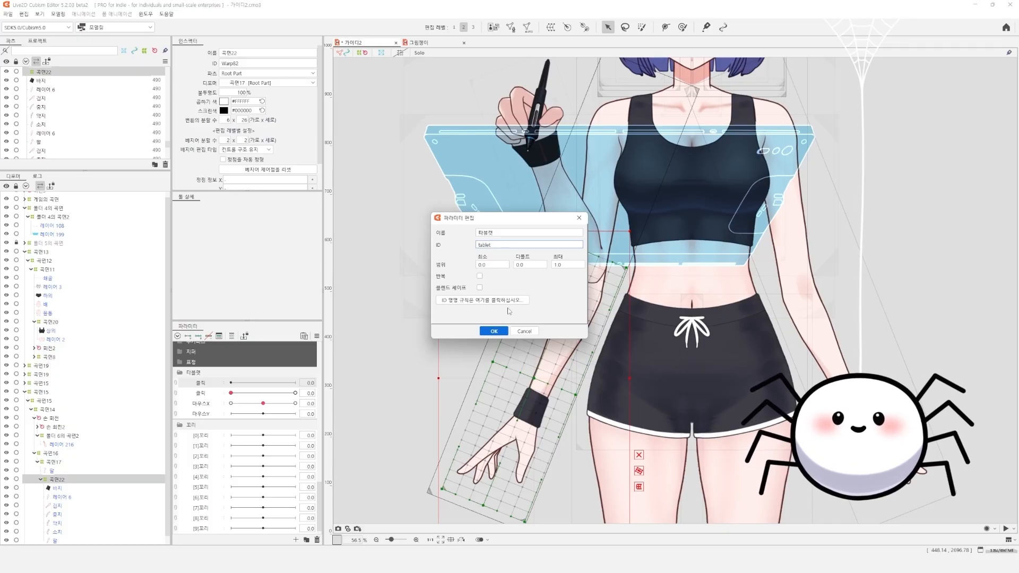
left_click(493, 331)
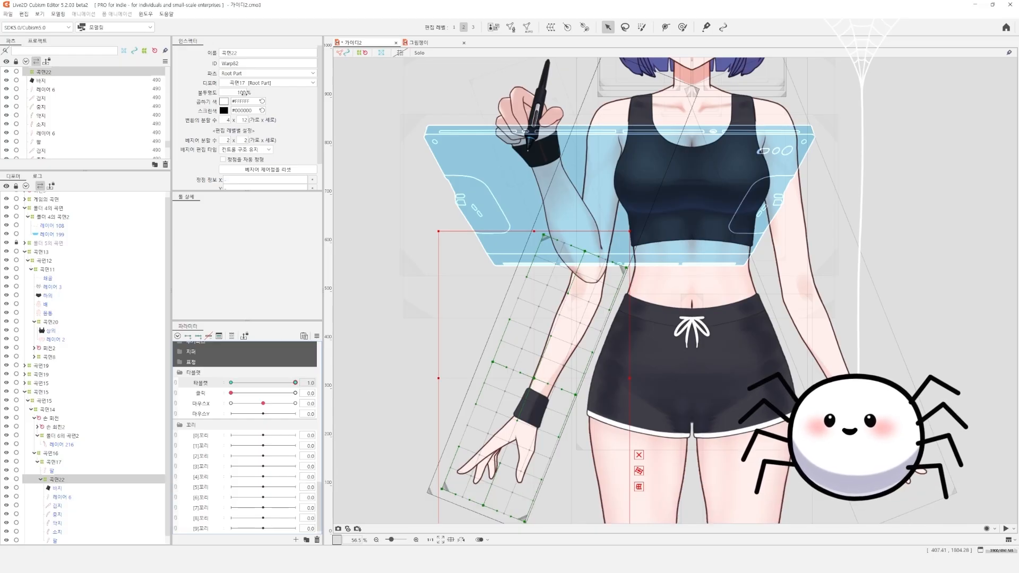
Set the opacity of the lower arm's warp deformer 곡면22 to 0% at 타블렛 1.0
key("Return")
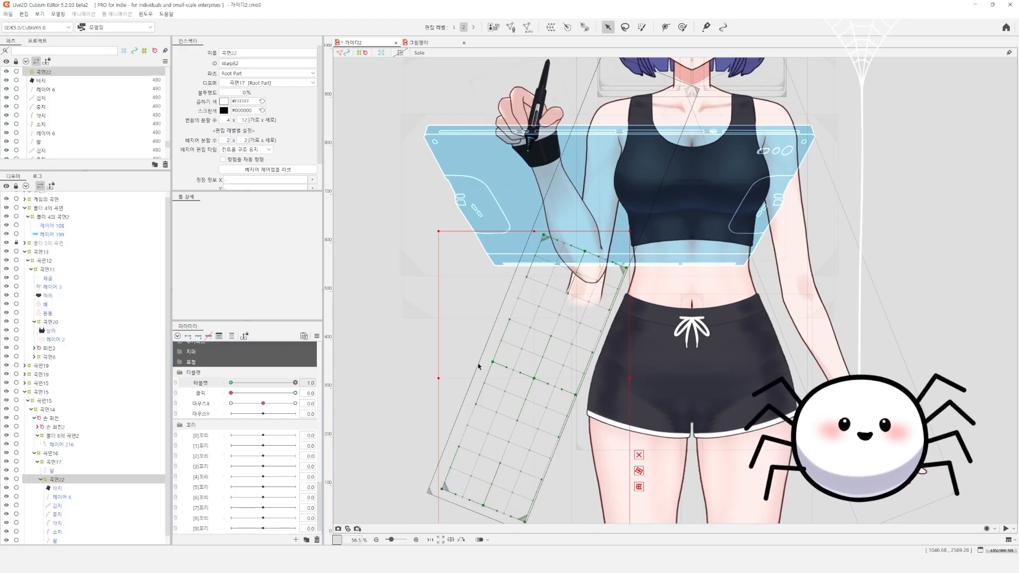
Select the upper arm mesh 팔 and pull its lower end up to the raised forearm's elbow at 타블렛 1.0
left_click_drag(654, 260, 613, 345)
scroll(573, 369, "up", 2)
right_click(573, 360)
left_click(595, 400)
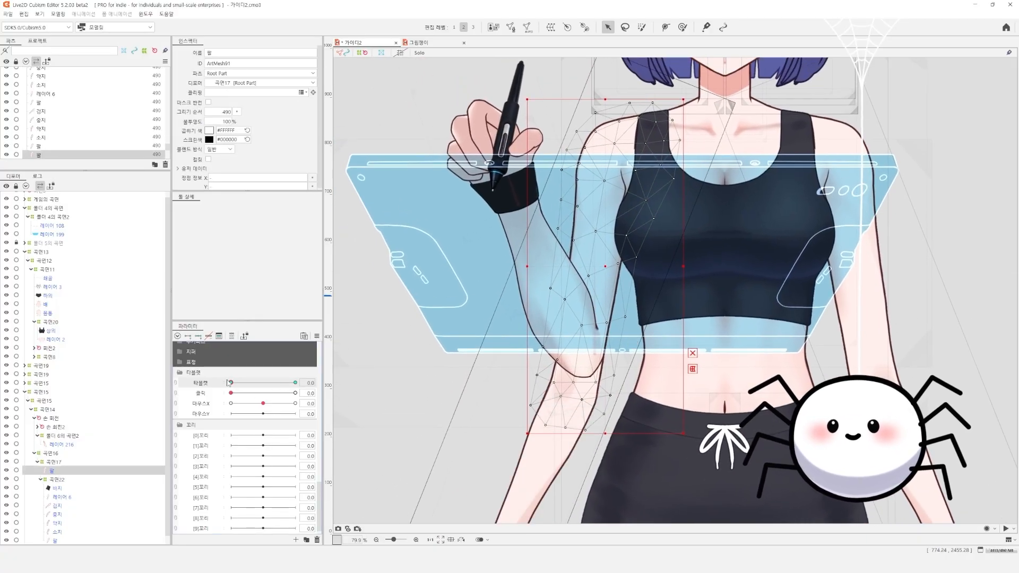
key("b")
mouse_move(584, 382)
left_mouse_down()
mouse_move(526, 343)
mouse_move(480, 328)
left_mouse_up()
left_click_drag(557, 445, 518, 414)
key("b")
mouse_move(494, 381)
left_mouse_down()
mouse_move(526, 408)
mouse_move(531, 386)
left_mouse_up()
key("ctrl+z")
left_click_drag(512, 436, 517, 408)
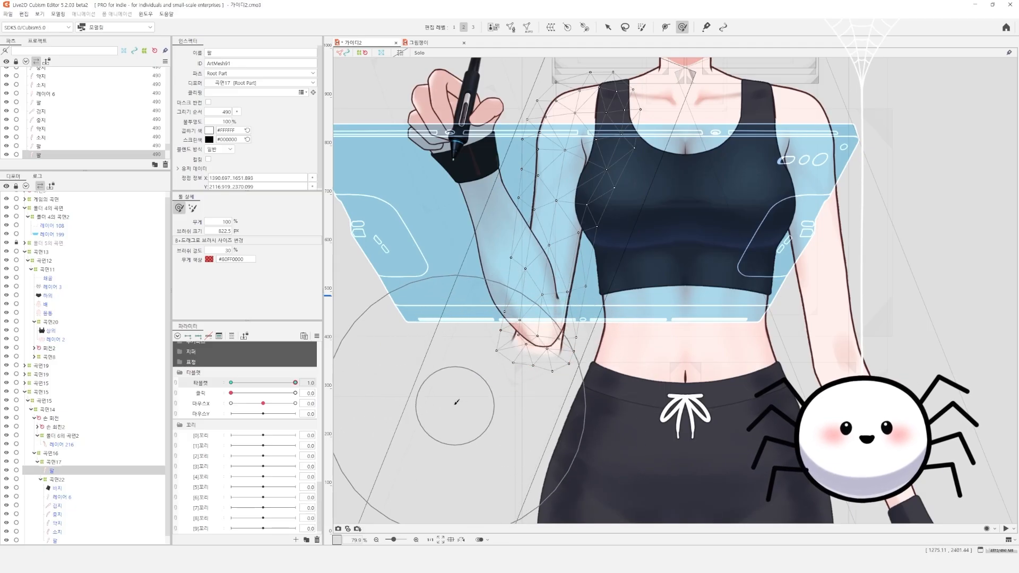
Refine the upper arm mesh so it fits inside the raised forearm's elbow at 타블렛 1.0, and test the 타블렛 parameter
left_click_drag(598, 409, 616, 394)
scroll(594, 403, "up", 3)
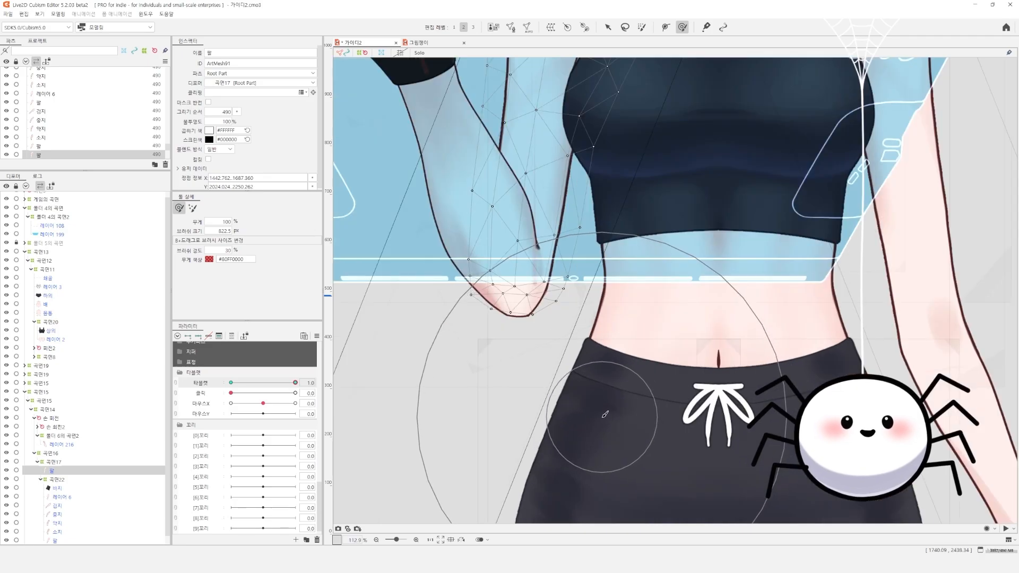
left_click_drag(233, 384, 110, 390)
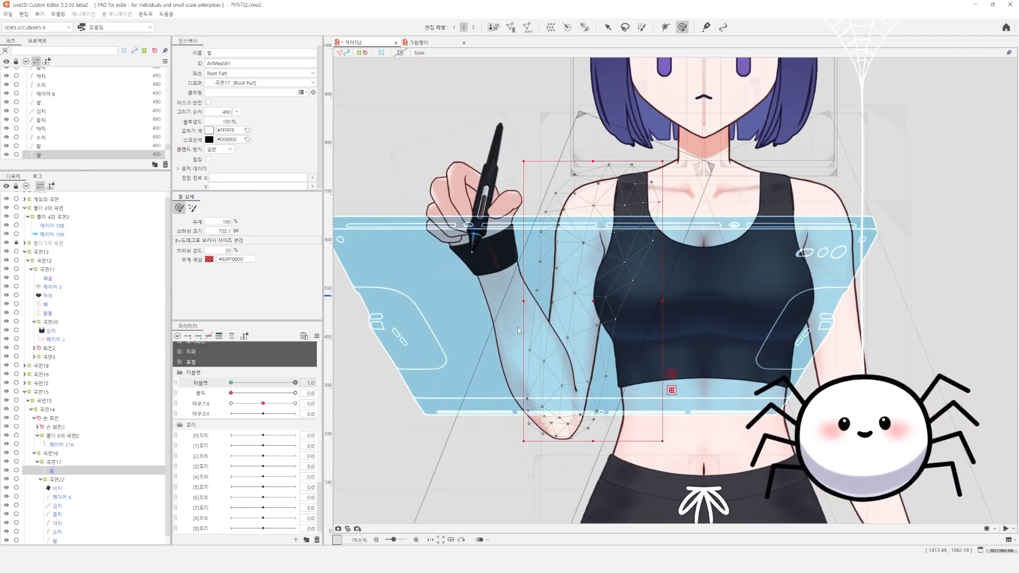
Key the raised arm's rotation deformer 손 회전 on 타블렛 so that the arm is hidden at 0.0
right_click(528, 337)
left_click(552, 375)
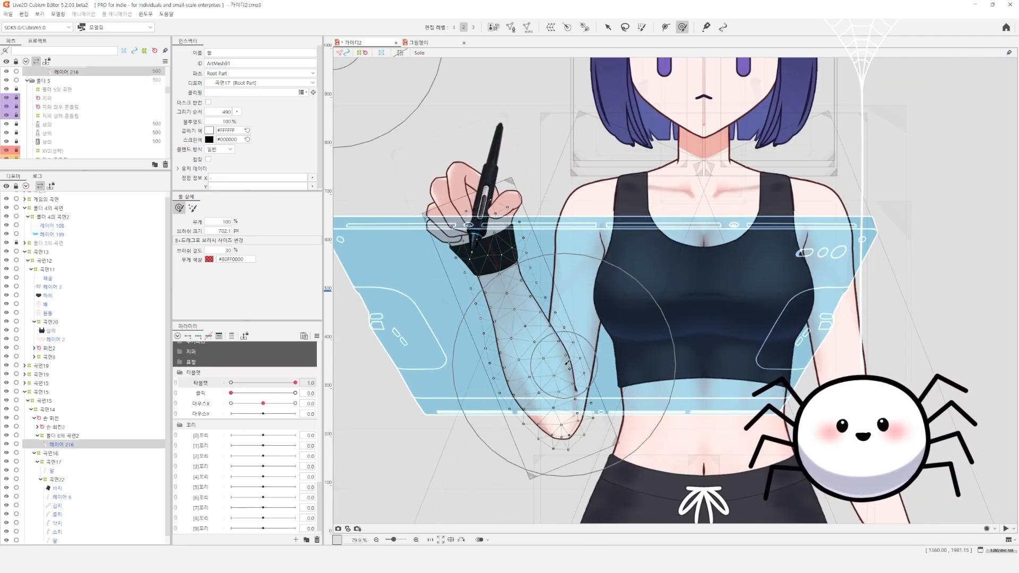
left_click(60, 418)
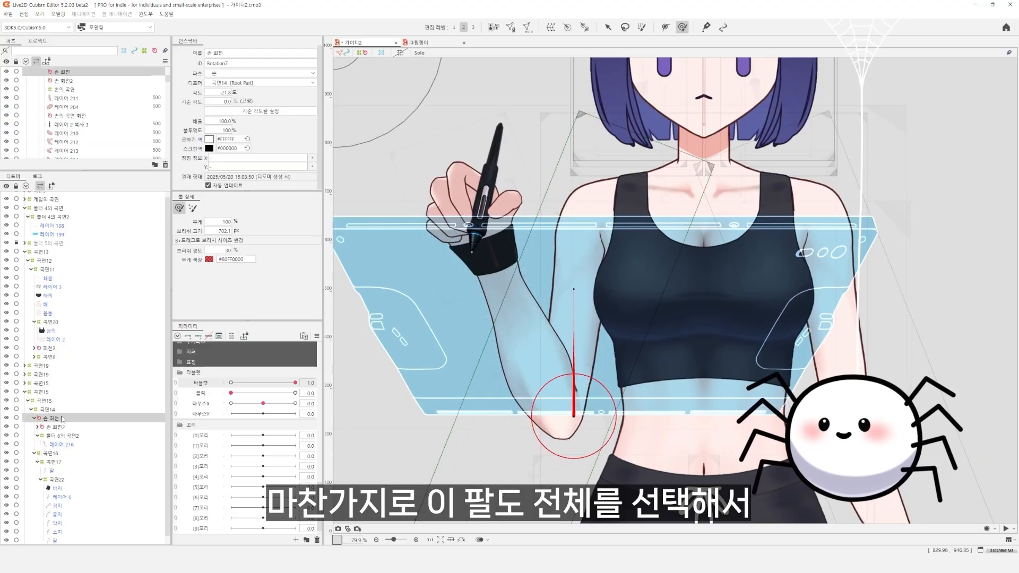
left_click(231, 337)
left_click(231, 337)
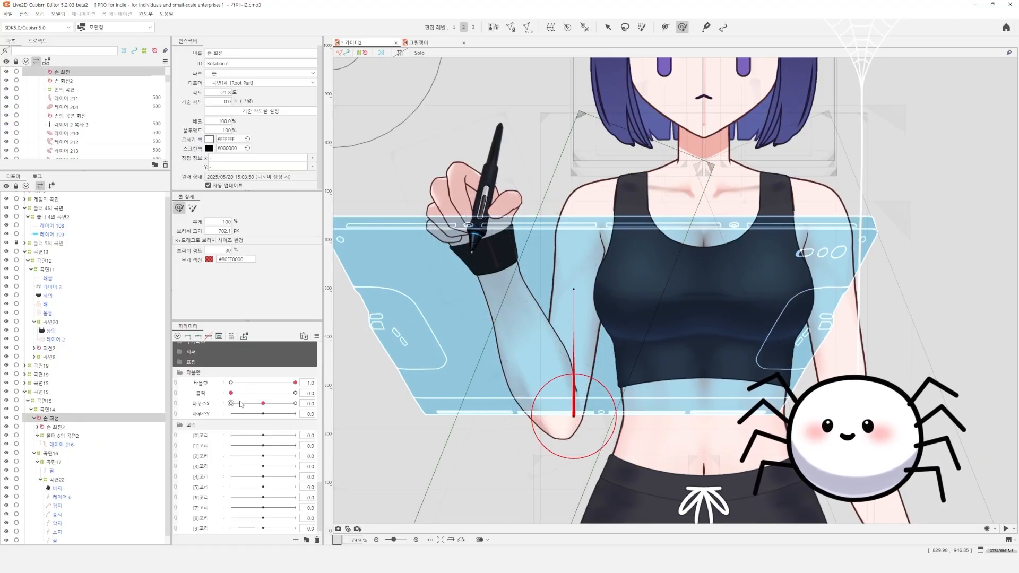
left_click_drag(295, 383, 154, 391)
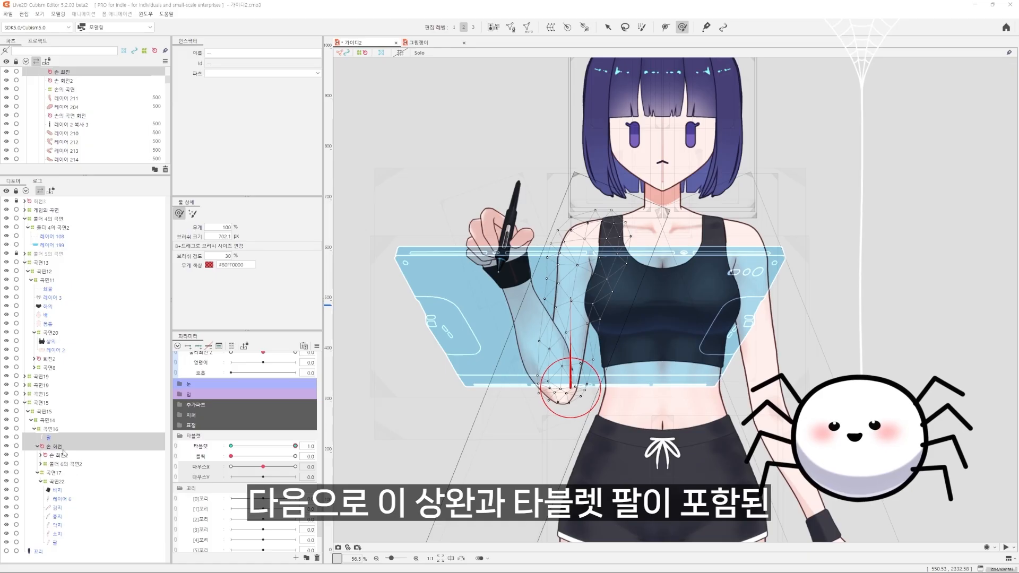
Create a parent warp deformer around the upper arm mesh 팔 and the raised arm's rotation deformer 손 회전
left_click(63, 450)
left_click(63, 438)
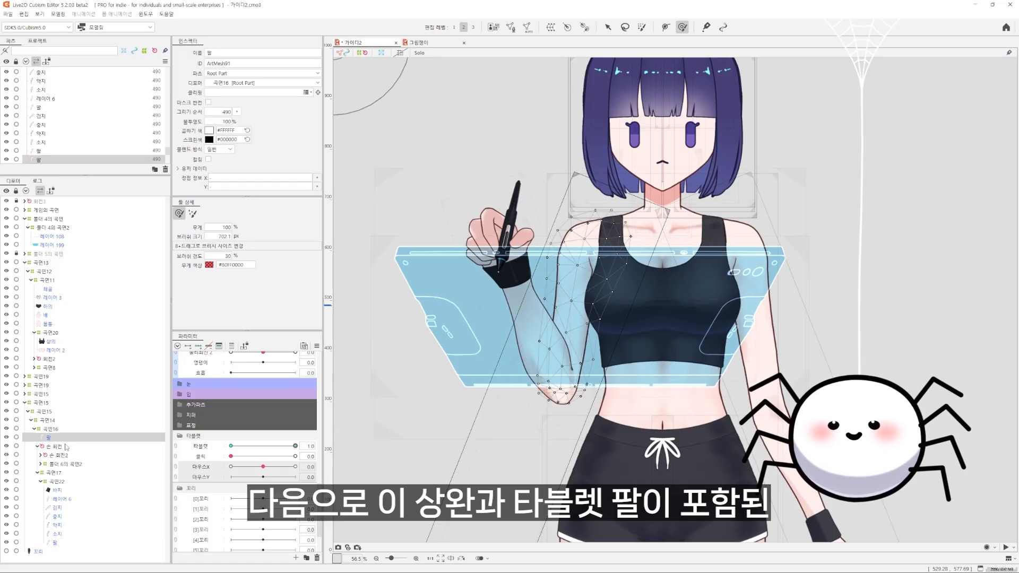
left_click(57, 446, "ctrl")
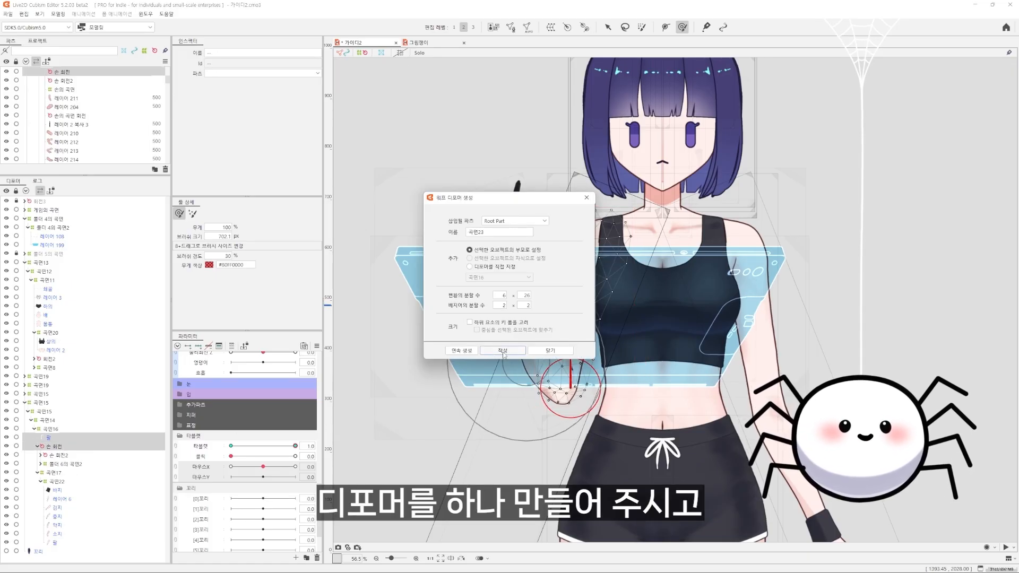
left_click(503, 352)
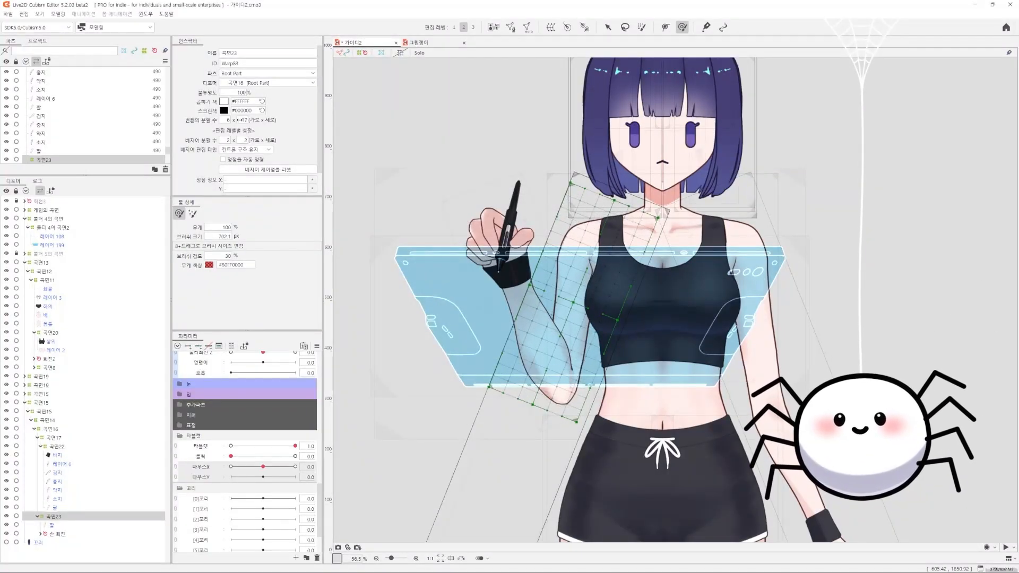
Swing the lower end of warp deformer 곡면23 toward the body at 마우스X 1.0 so the elbow moves inward
mouse_move(263, 466)
left_mouse_down()
mouse_move(239, 467)
mouse_move(318, 467)
left_mouse_up()
left_click_drag(542, 387, 597, 390)
left_click_drag(515, 438, 542, 441)
mouse_move(492, 460)
left_mouse_down()
mouse_move(518, 460)
mouse_move(547, 482)
left_mouse_up()
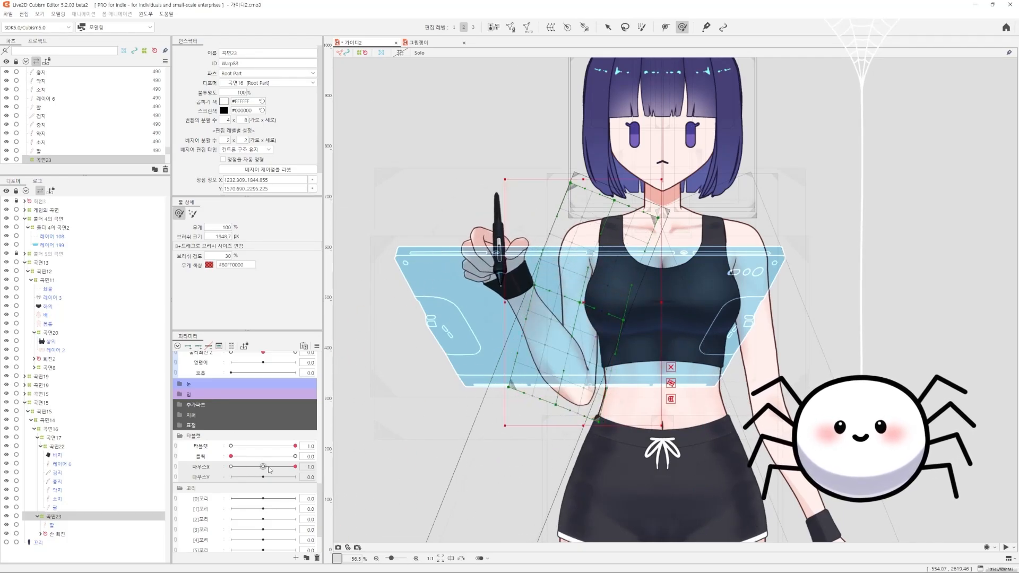
key("ctrl+z")
left_click_drag(269, 469, 313, 467)
left_click_drag(542, 466, 565, 468)
Swing the lower end of 곡면23 away from the body at 마우스X -1.0 and test the 마우스X motion
left_click_drag(295, 467, 228, 467)
left_click_drag(527, 455, 494, 459)
left_click(295, 467)
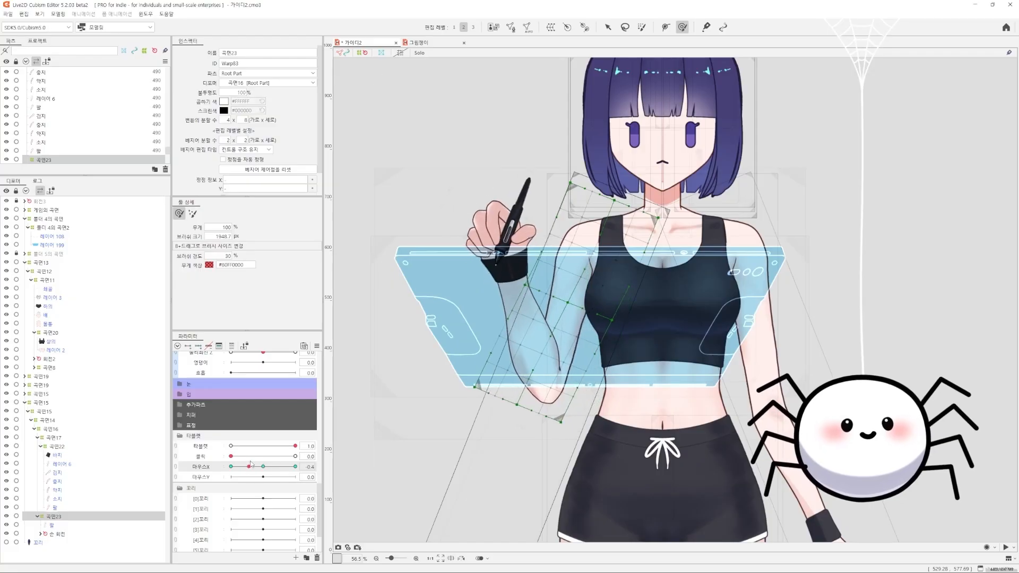
left_click(231, 466)
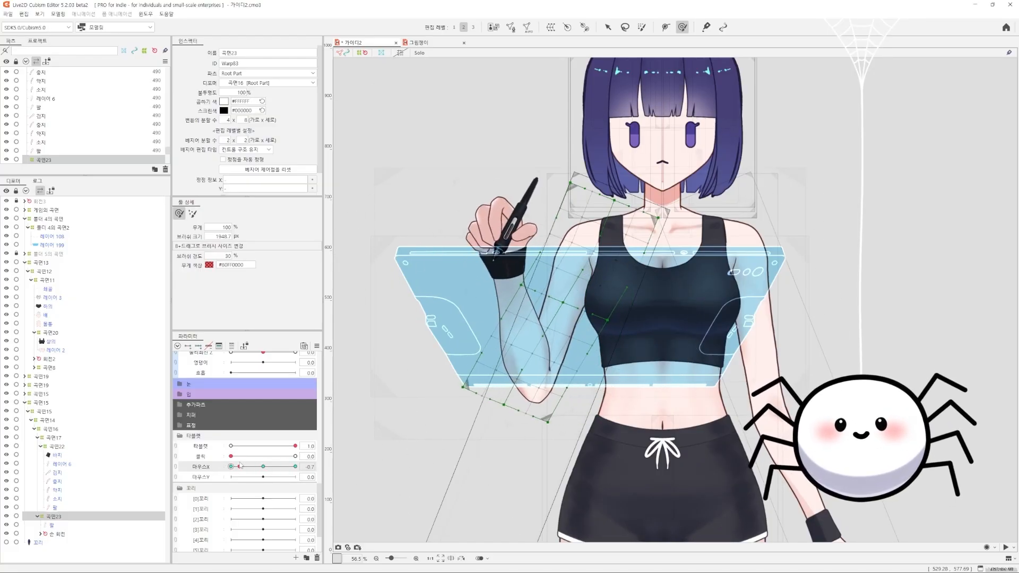
left_click_drag(300, 467, 259, 468)
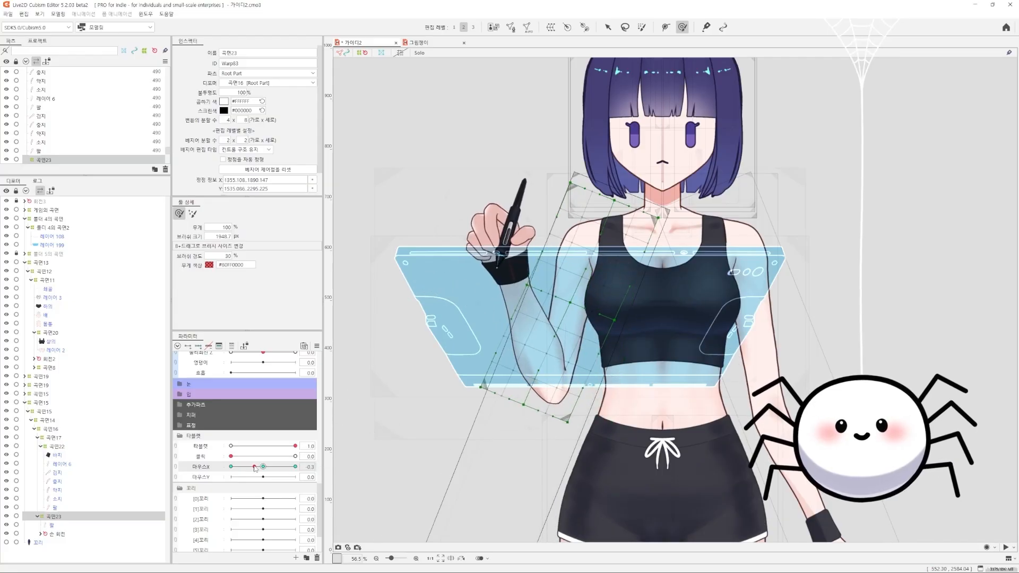
left_click_drag(472, 415, 462, 403)
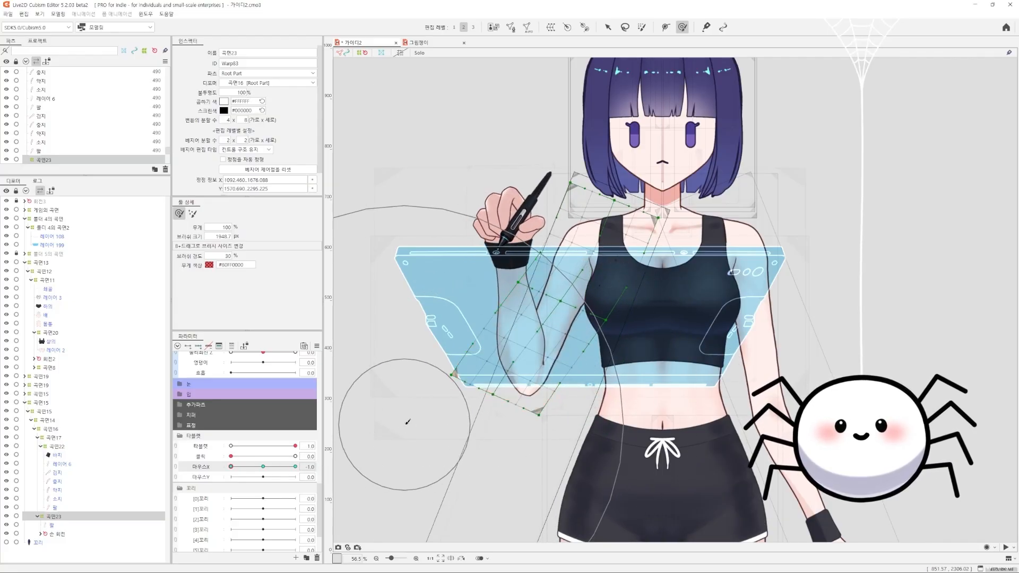
left_click_drag(544, 476, 421, 517)
Raise the lower end of 곡면23 at 마우스Y 1.0, lower it at 마우스Y -1.0, and test the vertical motion
left_click(195, 468)
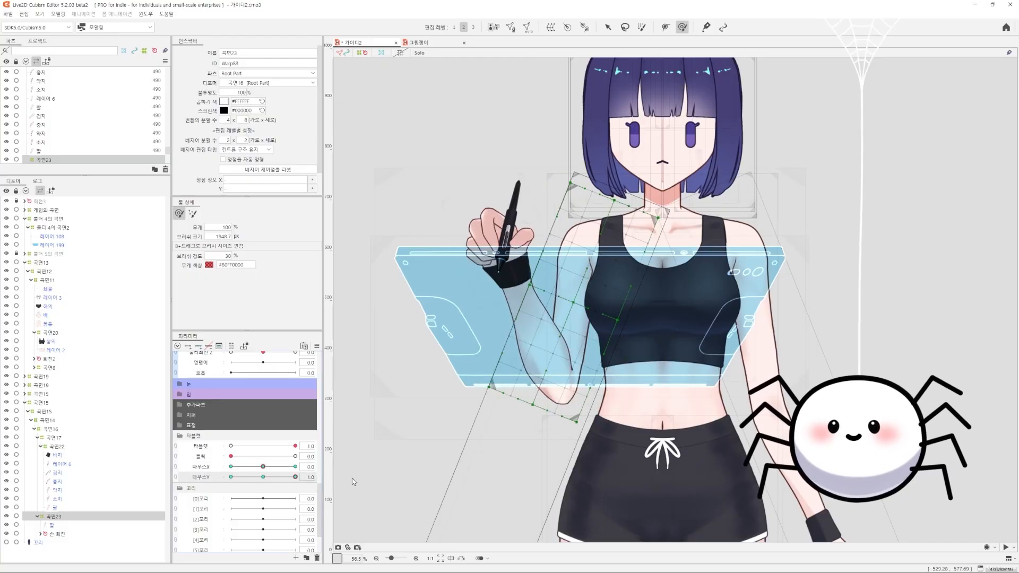
left_click_drag(542, 502, 544, 486)
left_click_drag(546, 411, 531, 485)
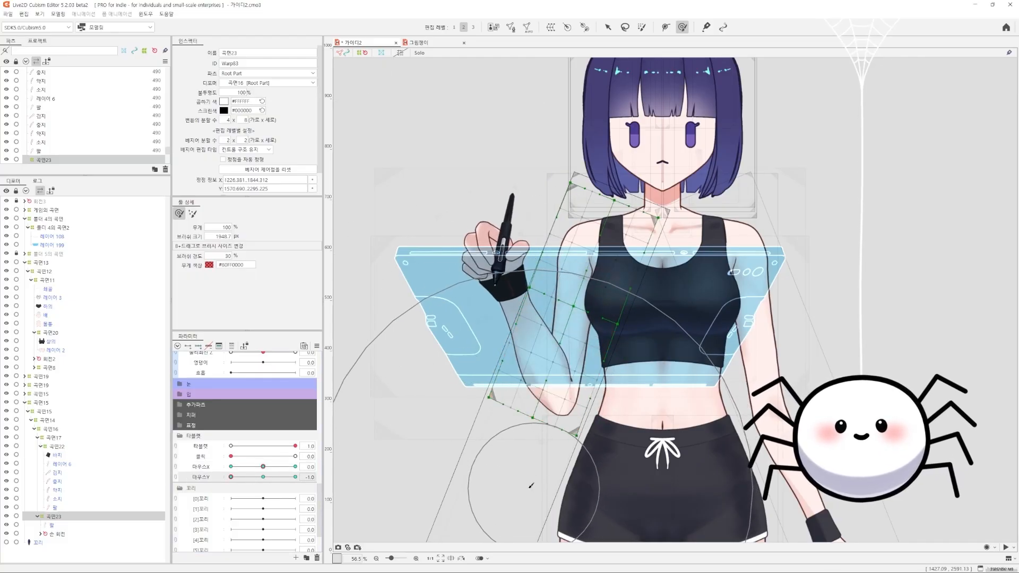
left_click_drag(235, 480, 269, 480)
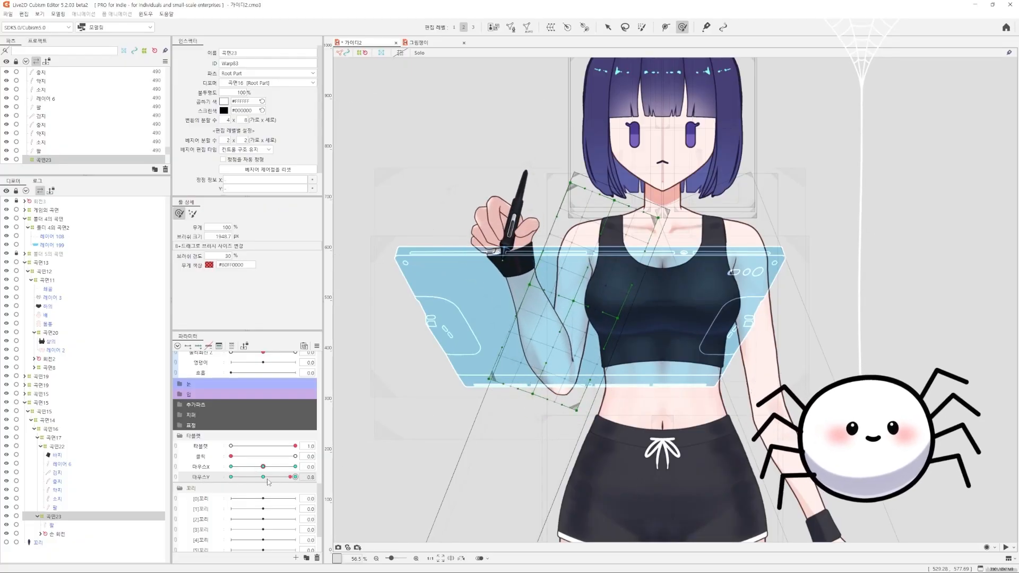
Test the switch between lowered and raised arm, and set the 타블렛 parameter's default value to 1
left_click_drag(295, 446, 230, 446)
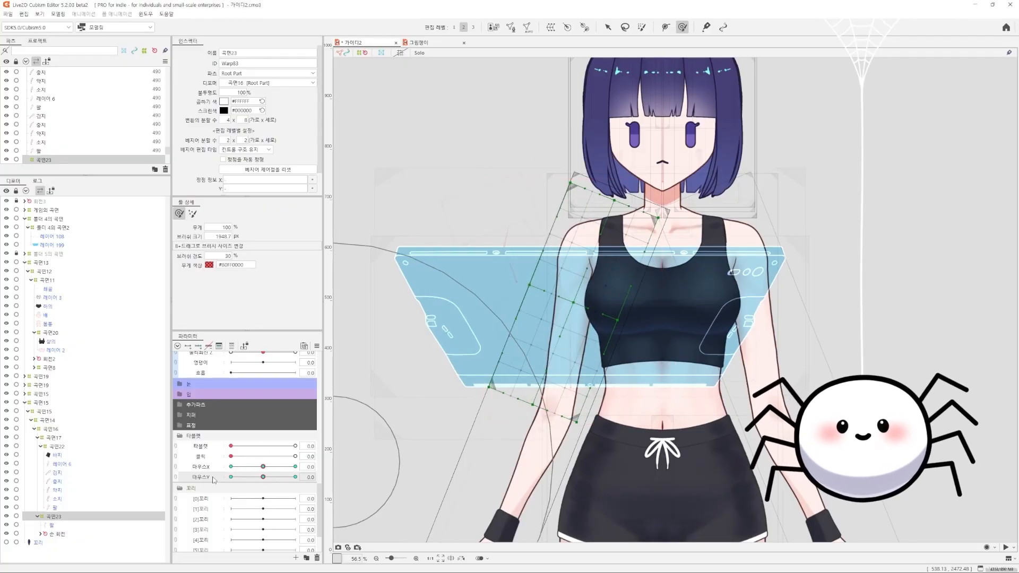
scroll(247, 456, "down", 2)
scroll(258, 447, "up", 2)
left_click(295, 446)
right_click(300, 445)
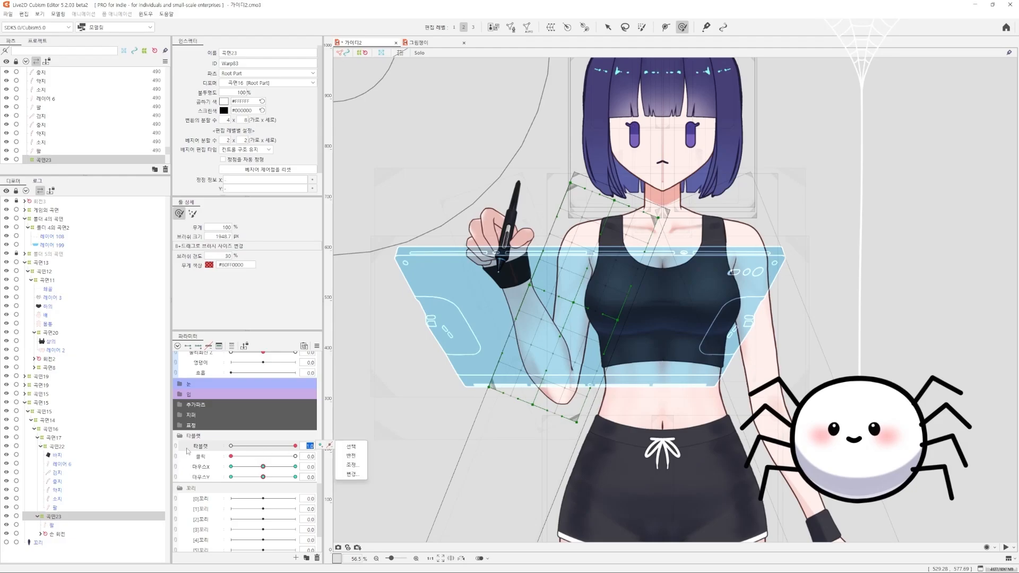
left_click(318, 449)
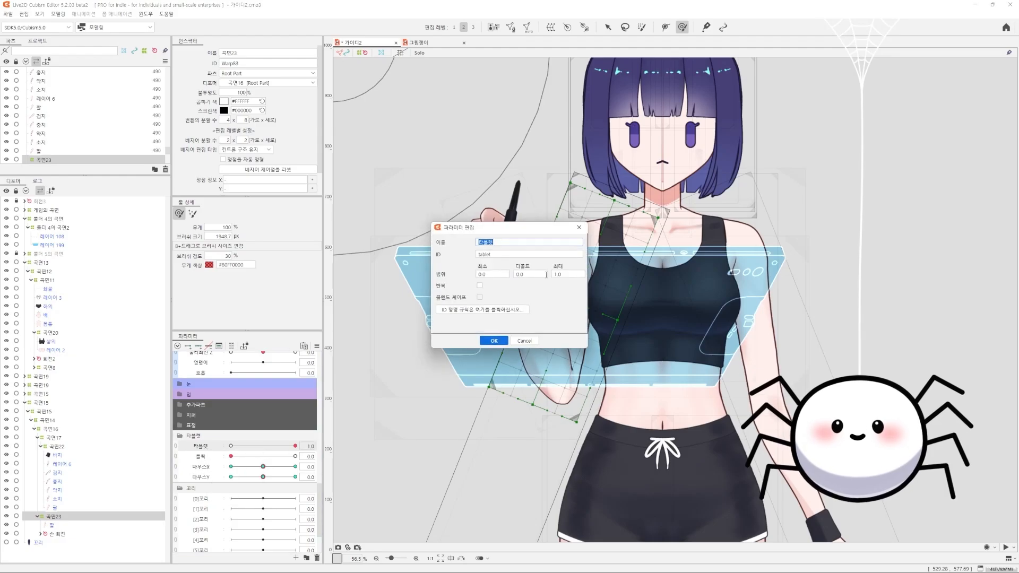
left_click(494, 340)
Link 마우스X and 마우스Y into one two-axis parameter pad and test the combined arm motion
left_click_drag(263, 466, 301, 466)
left_click(176, 466)
left_click(295, 466)
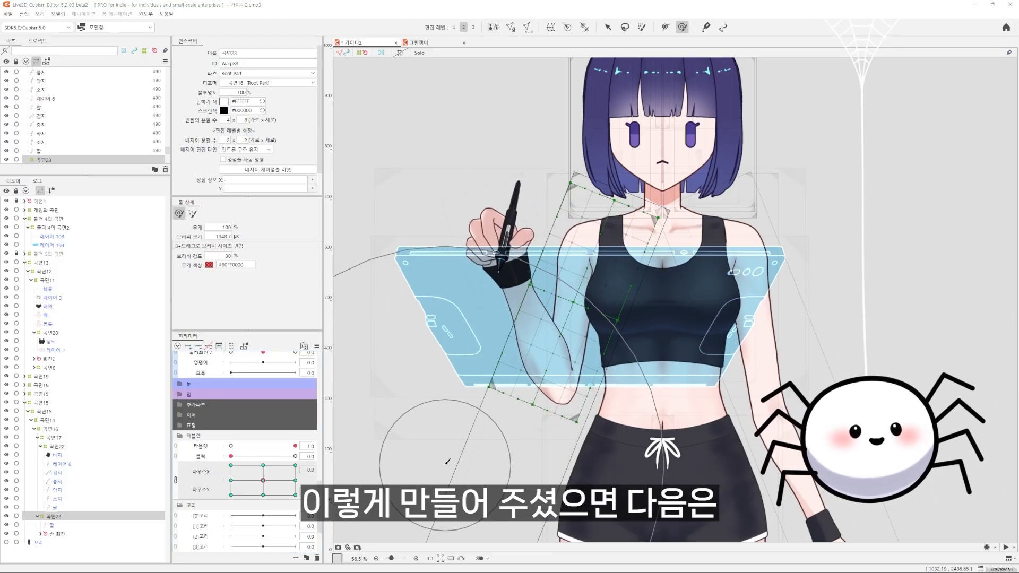
mouse_move(263, 481)
left_mouse_down()
mouse_move(290, 484)
mouse_move(248, 481)
mouse_move(264, 481)
left_mouse_up()
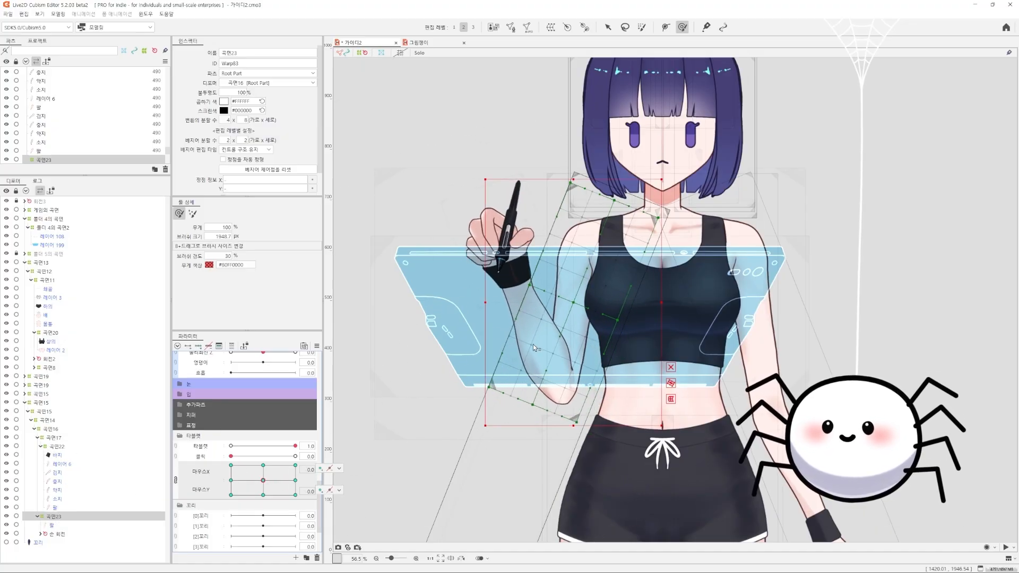
left_click(583, 385)
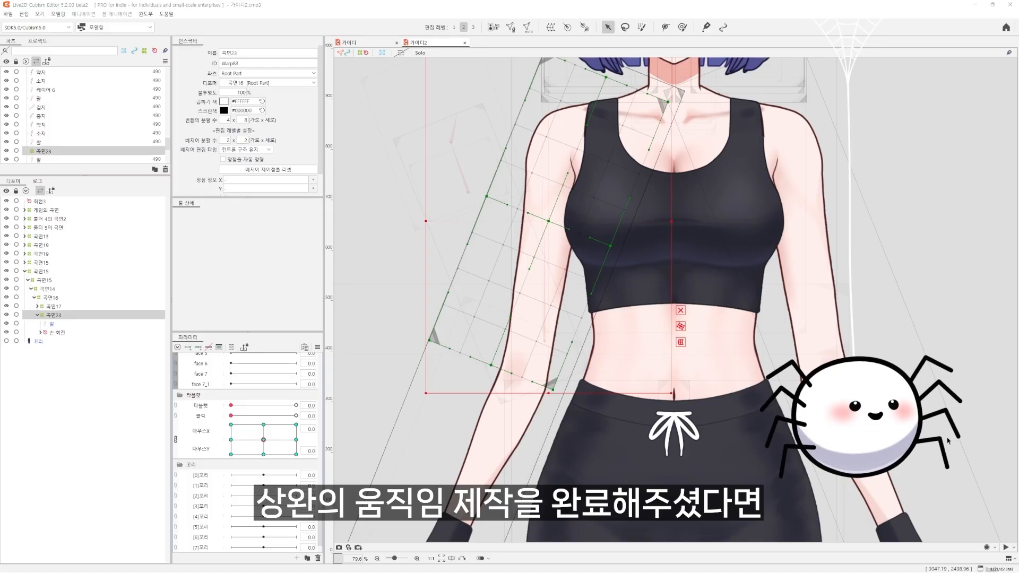
Add two keys on the 타블렛 parameter for warp deformer 곡면23 and keep the linked mouse parameters centred at 타블렛 0.0
left_click(202, 406)
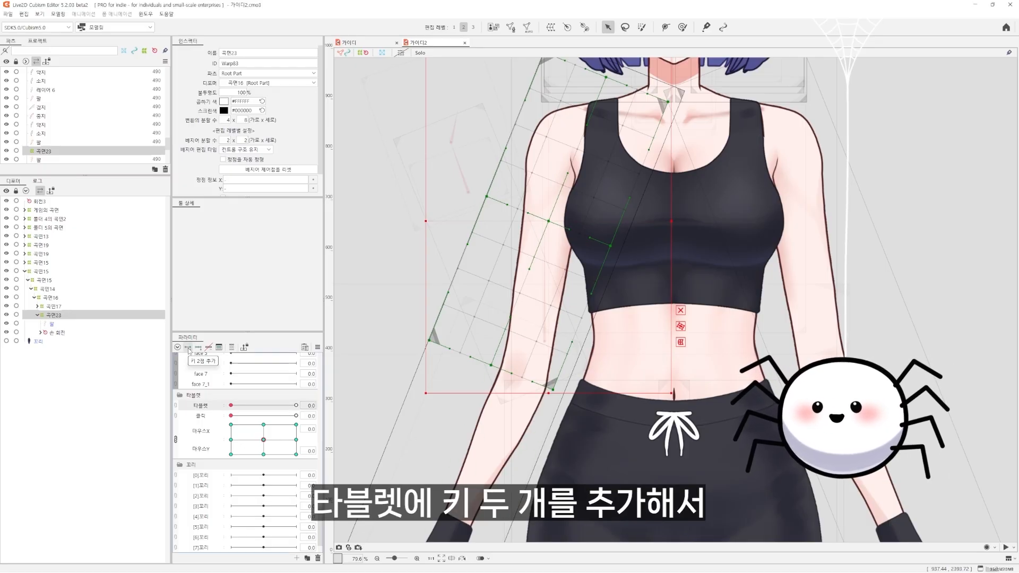
left_click(176, 440)
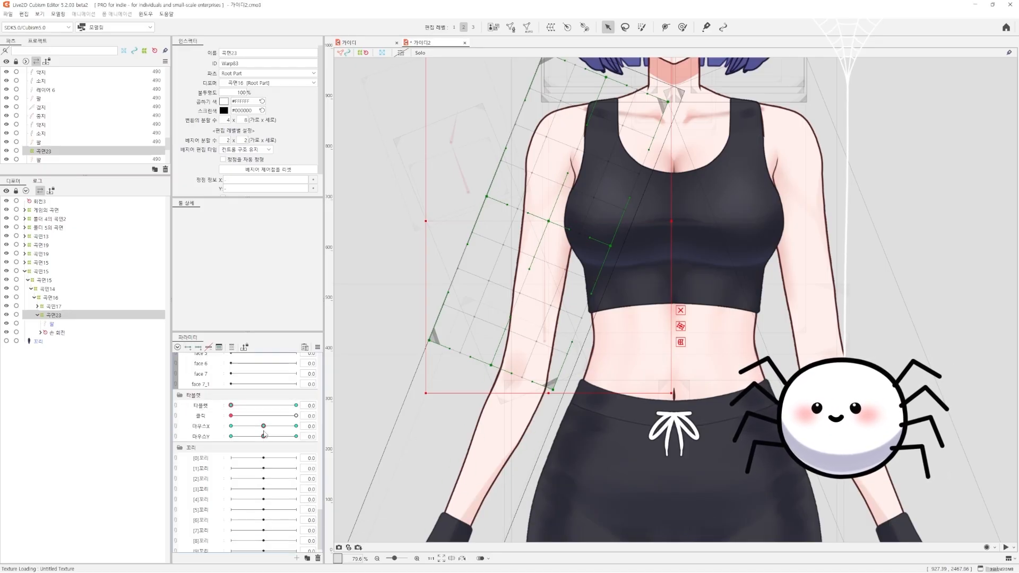
left_click(177, 439)
mouse_move(263, 439)
left_mouse_down()
mouse_move(222, 422)
mouse_move(268, 447)
left_mouse_up()
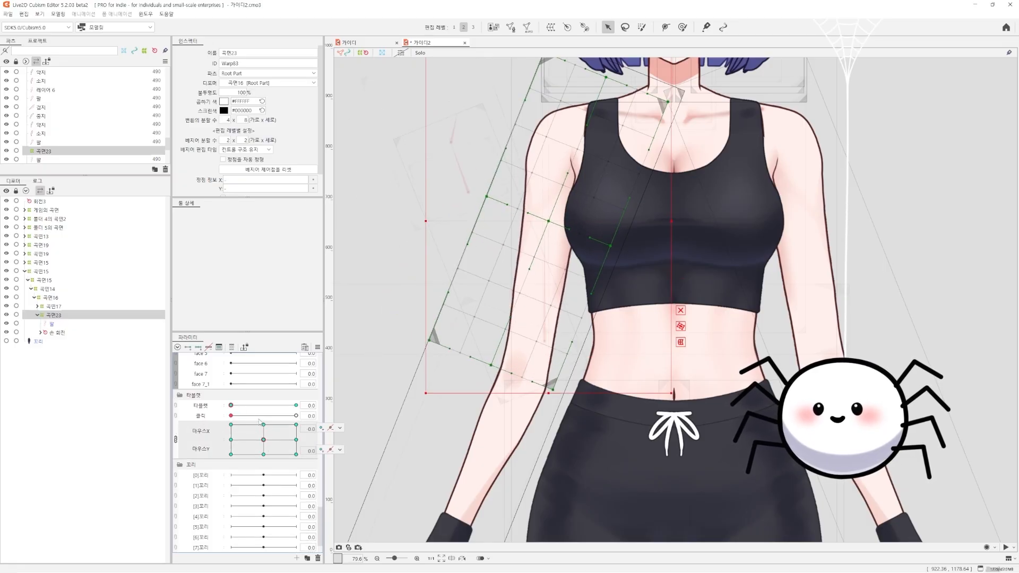
mouse_move(250, 405)
left_mouse_down()
mouse_move(326, 406)
mouse_move(146, 410)
left_mouse_up()
mouse_move(265, 441)
left_mouse_down()
mouse_move(182, 441)
mouse_move(220, 456)
mouse_move(268, 452)
mouse_move(262, 439)
left_mouse_up()
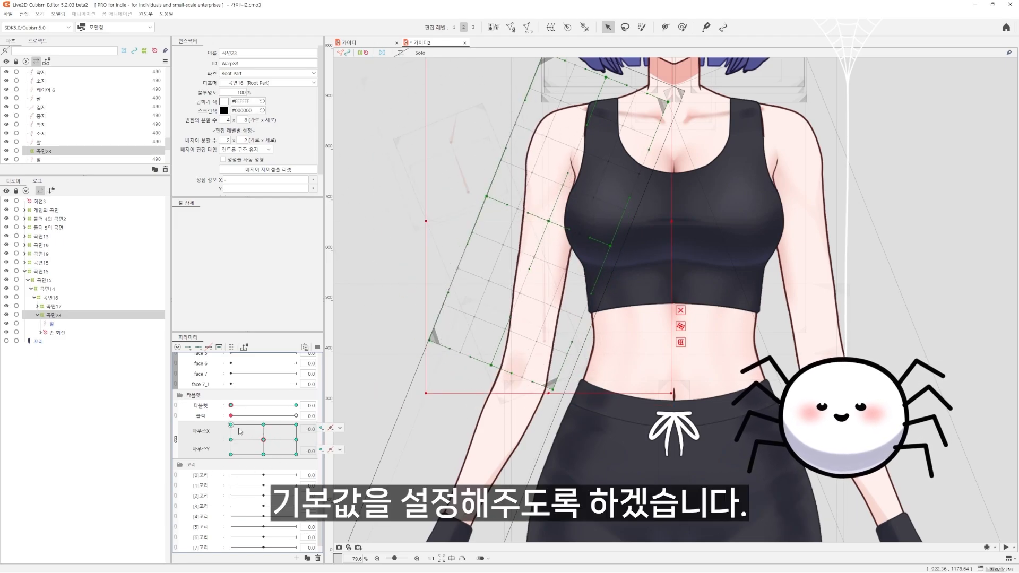
Paste the neutral form of 곡면23 onto all eight outer 마우스X/마우스Y keys at 타블렛 0.0, and test the result
left_click(238, 428)
key("ctrl+v")
left_click(268, 428)
key("ctrl+v")
left_click(295, 427)
key("ctrl+v")
left_click(296, 440)
key("ctrl+v")
left_click(295, 455)
key("ctrl+v")
left_click(263, 456)
key("ctrl+v")
left_click(231, 455)
key("ctrl+v")
left_click(232, 441)
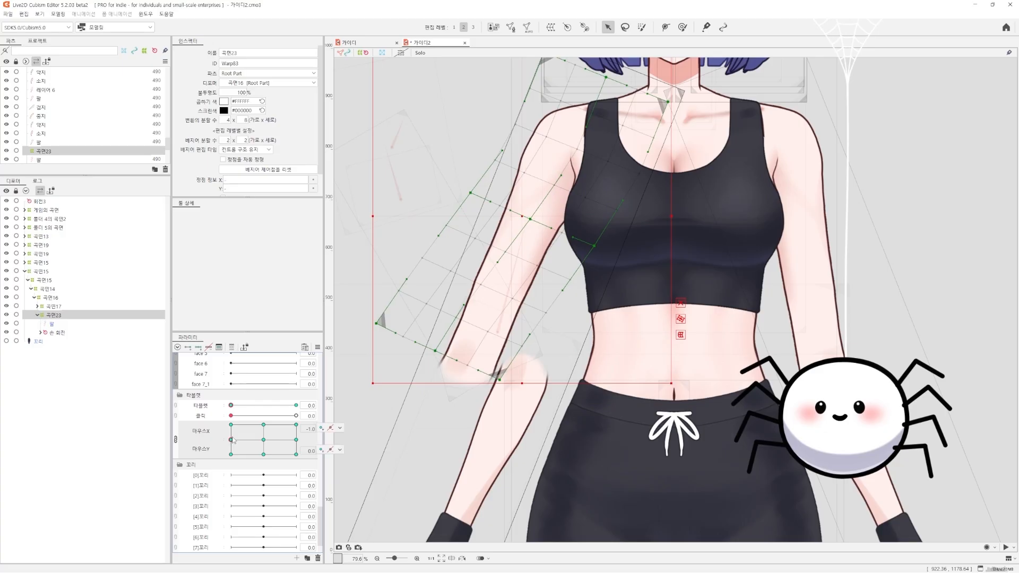
key("ctrl+v")
mouse_move(263, 440)
left_mouse_down()
mouse_move(220, 440)
mouse_move(276, 432)
mouse_move(256, 433)
mouse_move(263, 448)
mouse_move(217, 453)
mouse_move(259, 444)
left_mouse_up()
left_click(297, 406)
left_click(230, 406)
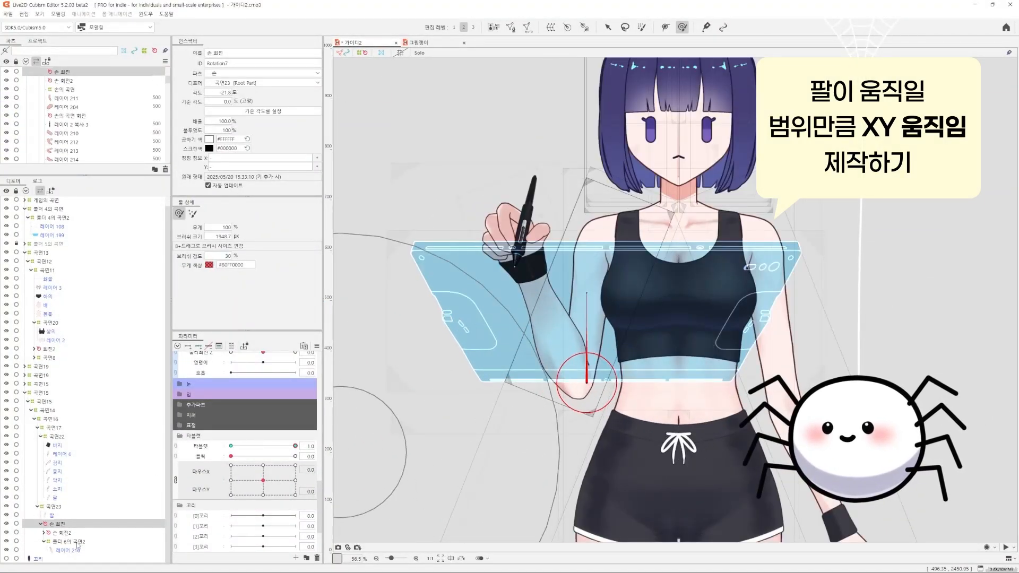
left_click(564, 331)
key("v")
left_click(60, 533)
left_click(66, 541, "ctrl")
left_click(551, 27)
left_click(506, 350)
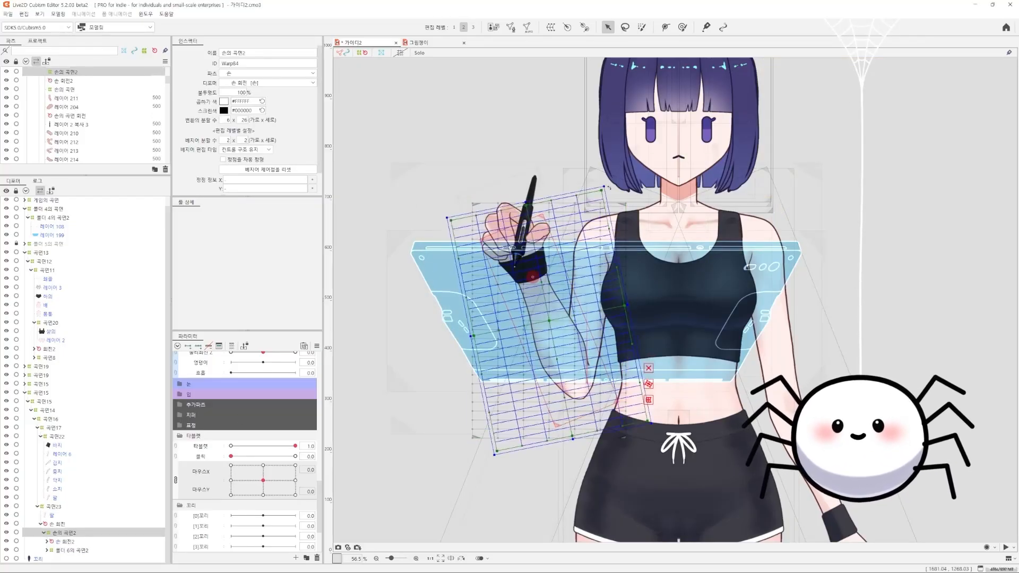
key("ctrl+z")
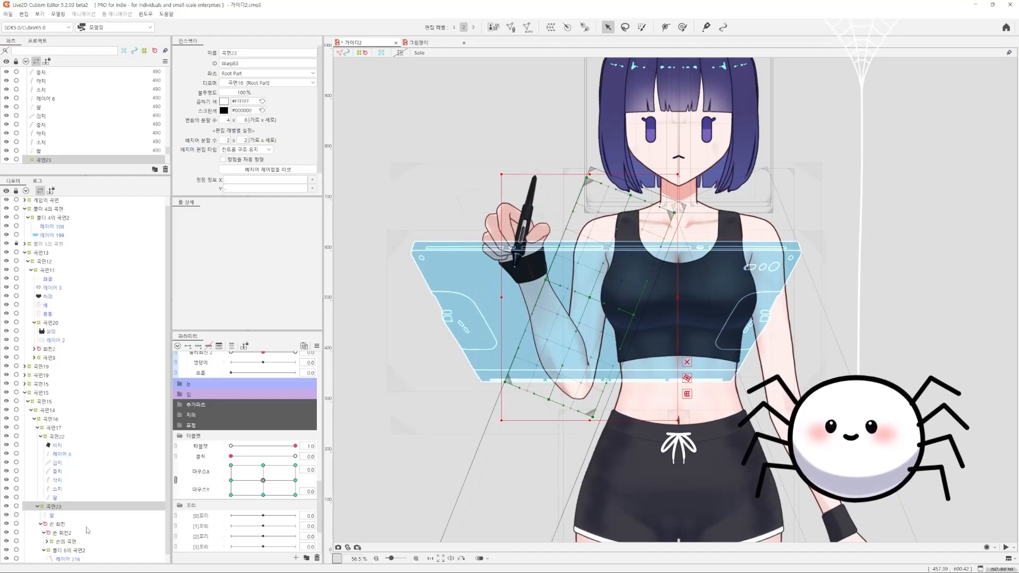
key("ctrl+z")
Duplicate the forearm's warp deformer 폴더 6의 곡면2 and make the copy the parent of 손 회전2 and the original deformer
left_click(63, 550)
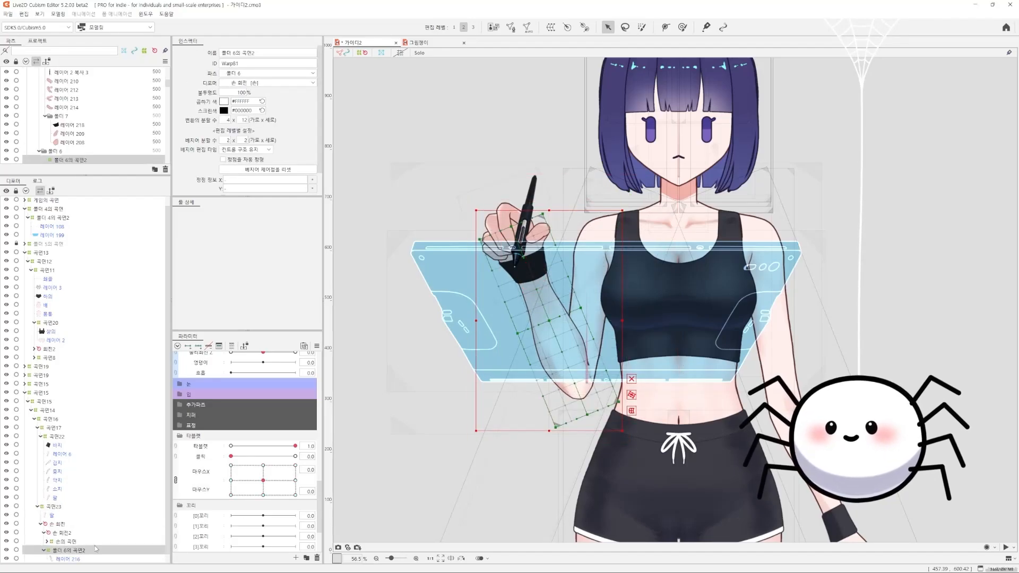
left_click(61, 534)
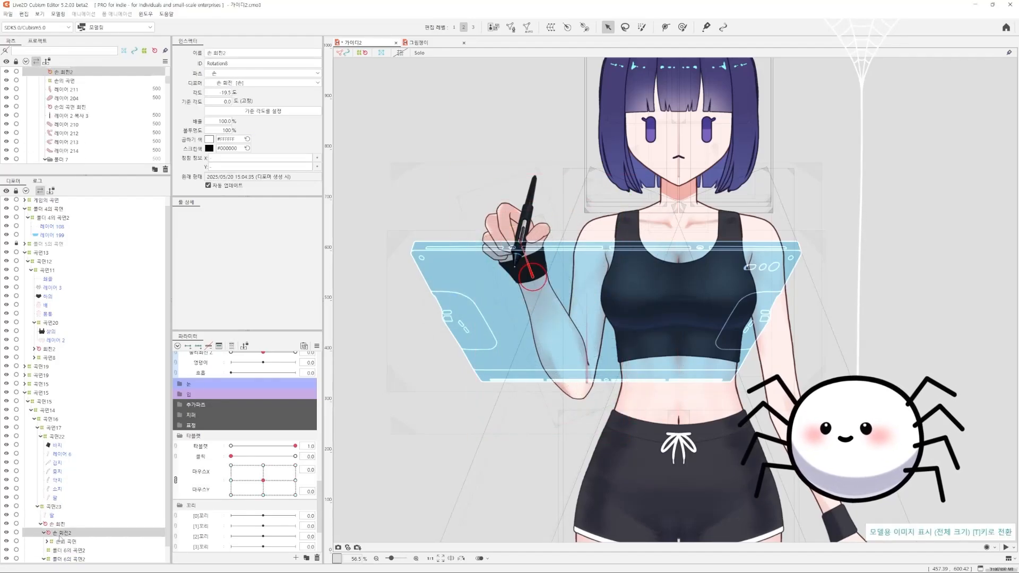
left_click(65, 558, "ctrl")
left_click_drag(64, 558, 64, 551)
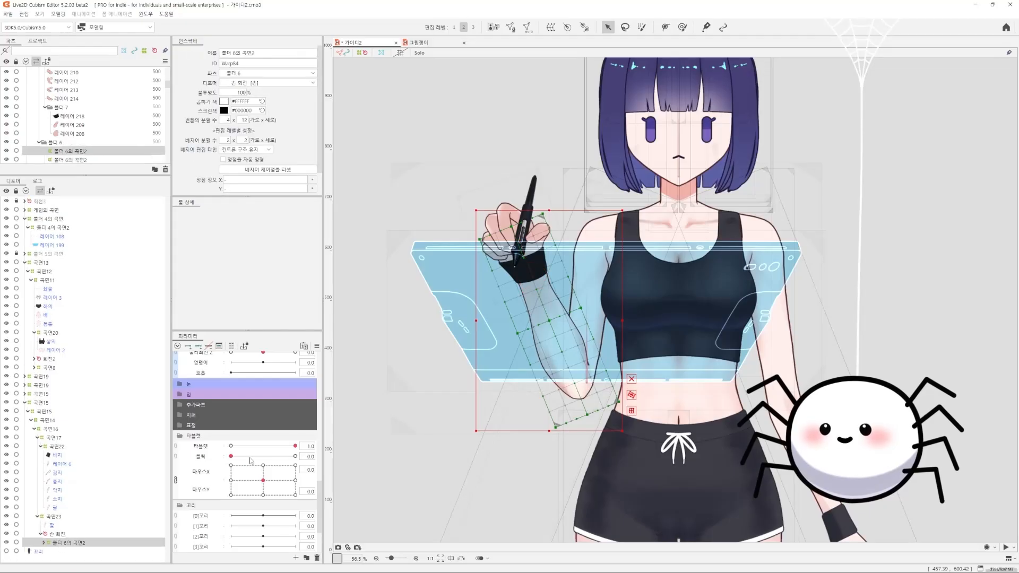
left_click_drag(271, 486, 328, 451)
left_click_drag(664, 204, 705, 264)
key("ctrl+z")
left_click(269, 480)
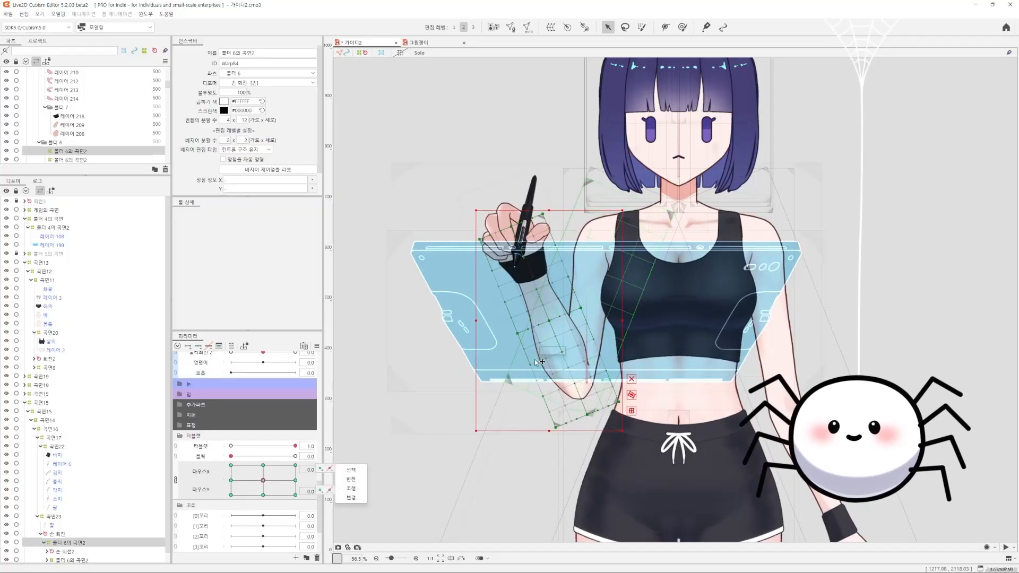
Unlink 마우스X and 마우스Y and swing the forearm warp deformer 폴더 6의 곡면2 inward toward the body at 마우스X 1.0
left_click(176, 480)
left_click(296, 467)
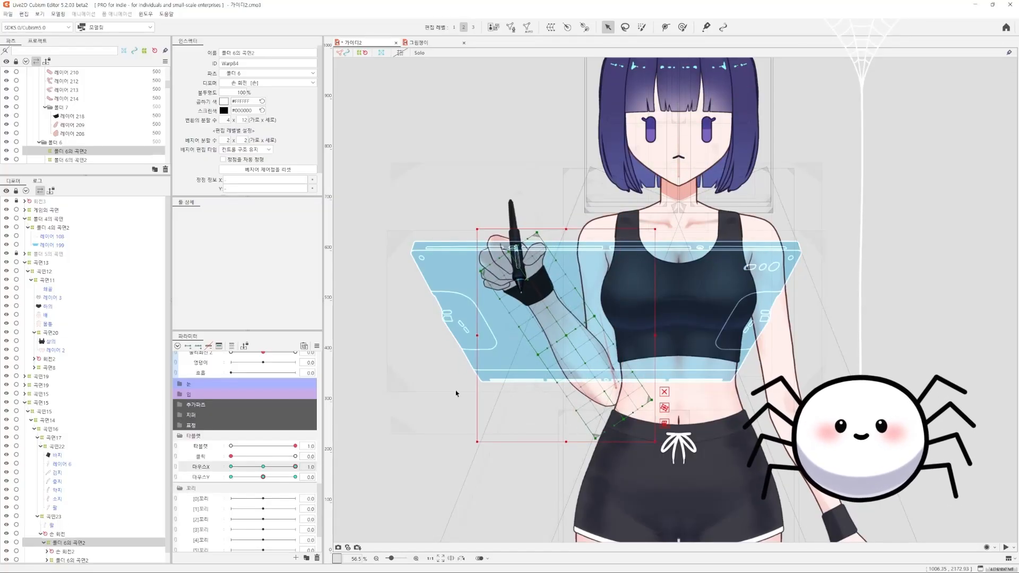
left_click_drag(568, 336, 614, 403)
left_click_drag(712, 292, 750, 333)
left_click(231, 466)
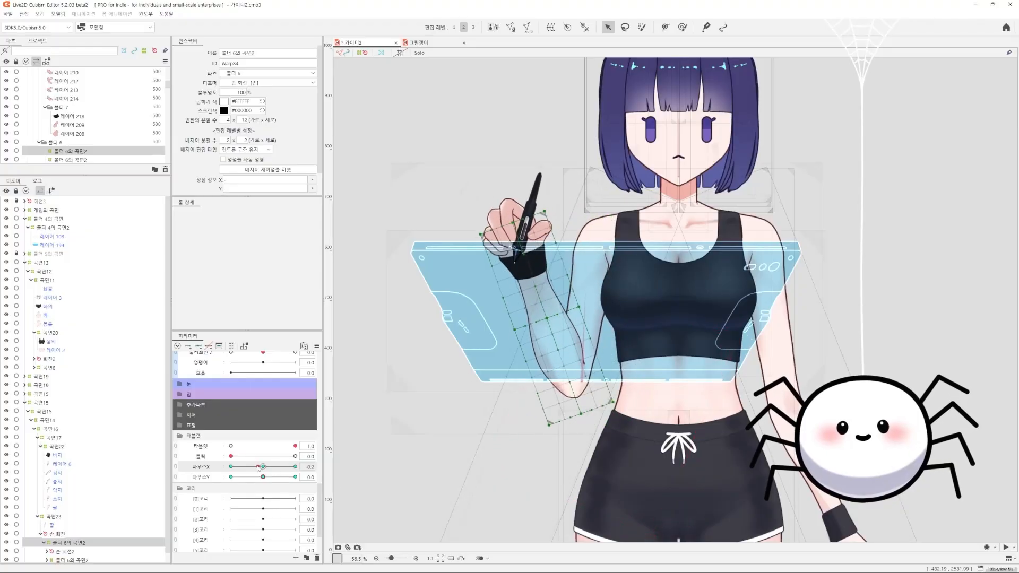
Reshape the forearm warp deformer at 마우스X -1.0, undoing the unsatisfactory moves, and test it across to 마우스X 1.0
left_click_drag(528, 311, 535, 380)
key("ctrl+z")
left_click_drag(536, 312, 542, 346)
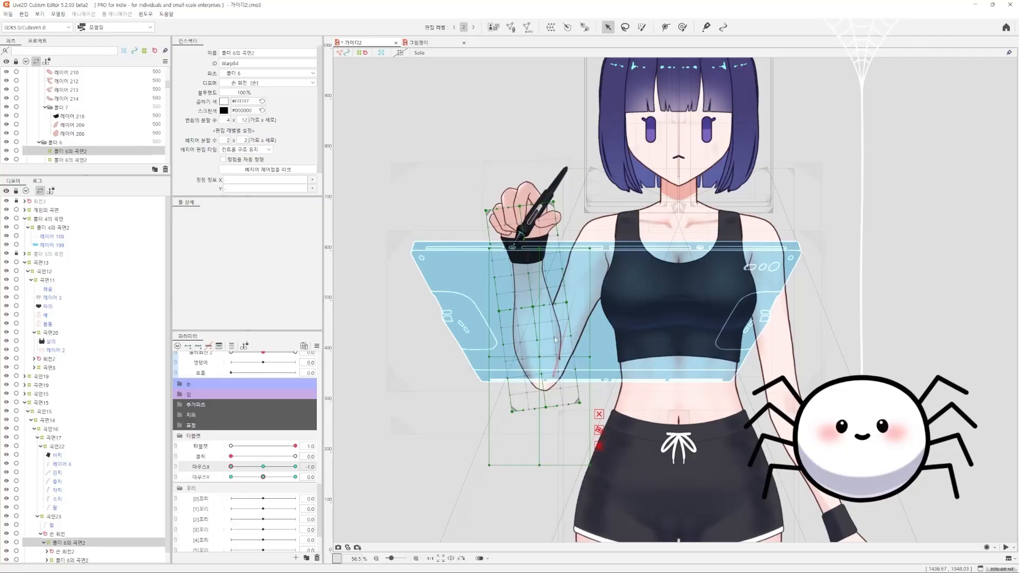
key("ctrl+z")
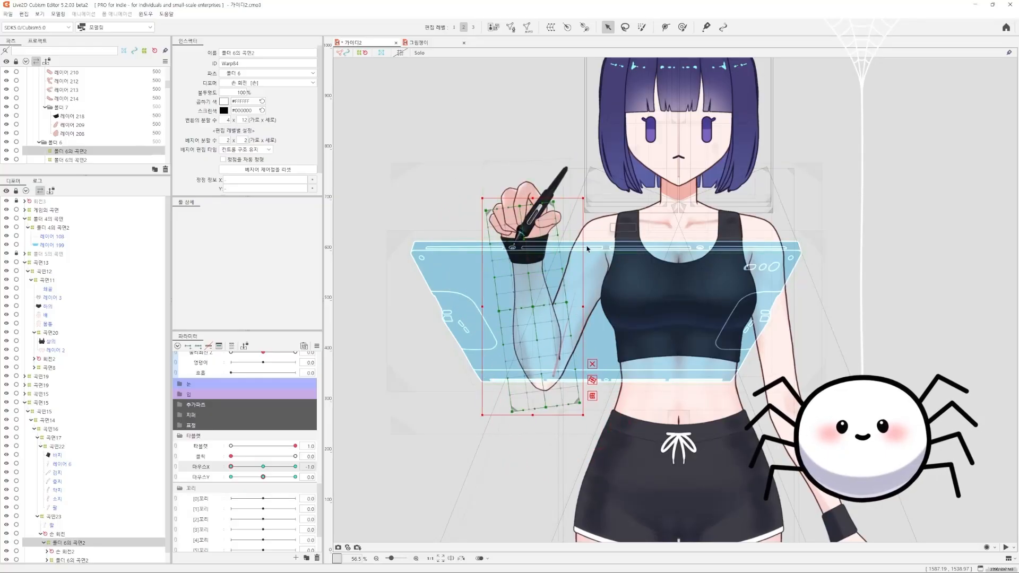
left_click_drag(533, 311, 564, 365)
left_click_drag(230, 467, 299, 462)
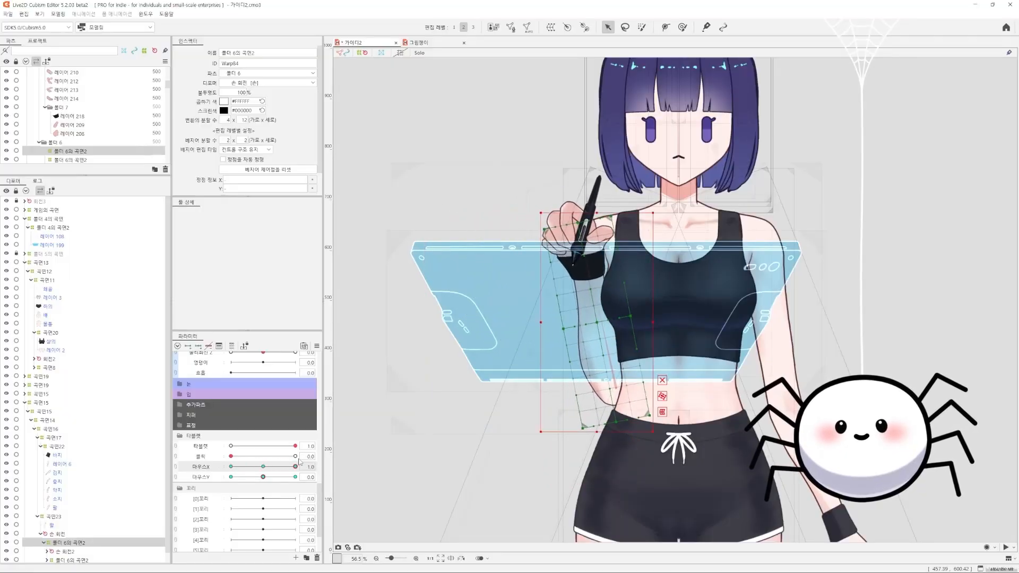
Isolate 곡면23 and all its child objects in Solo view, with the forearm warp 폴더 6의 곡면2 selected for editing
key("b")
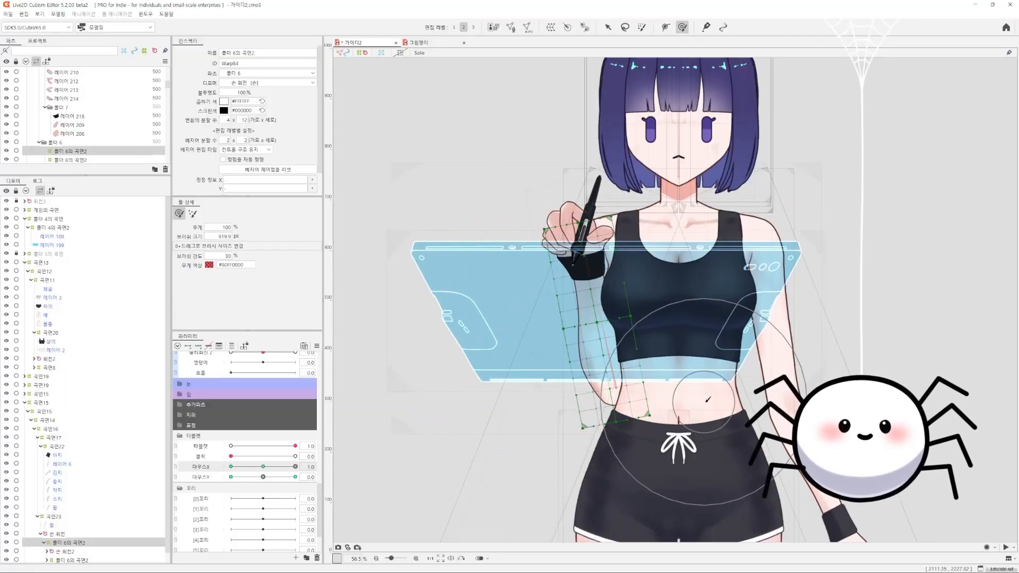
scroll(70, 503, "down", 1)
left_click(59, 515, "ctrl")
left_click(59, 533)
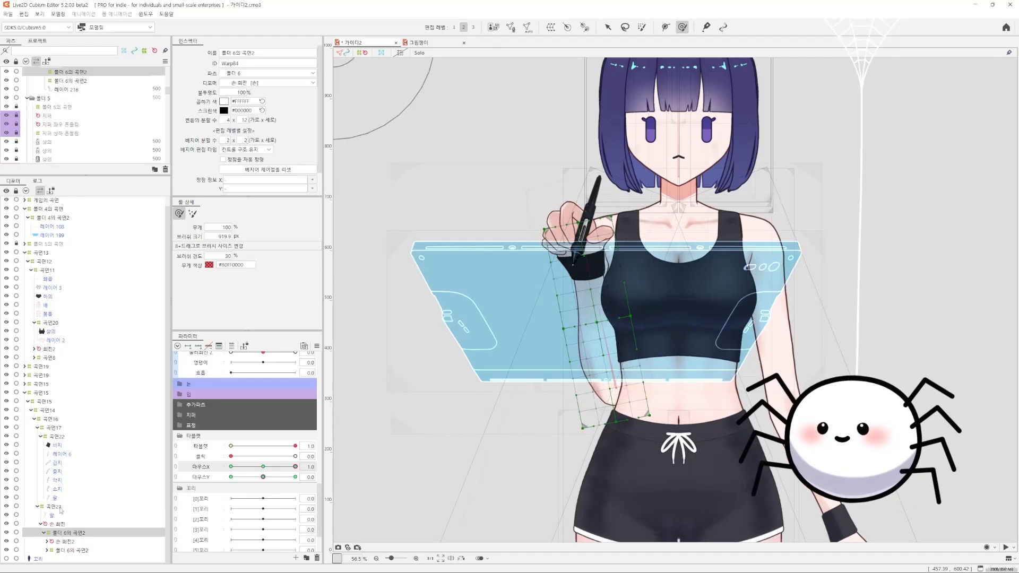
right_click(60, 509)
left_click(79, 502)
key("s")
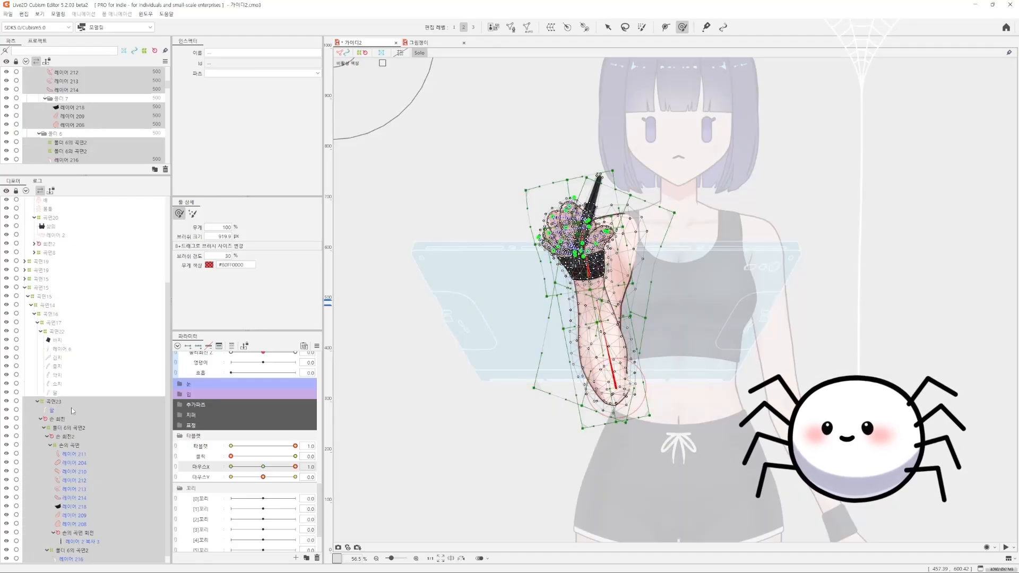
left_click(71, 409)
left_click(72, 402)
left_click(73, 427)
left_click(72, 445)
left_click(72, 437)
left_click(73, 428)
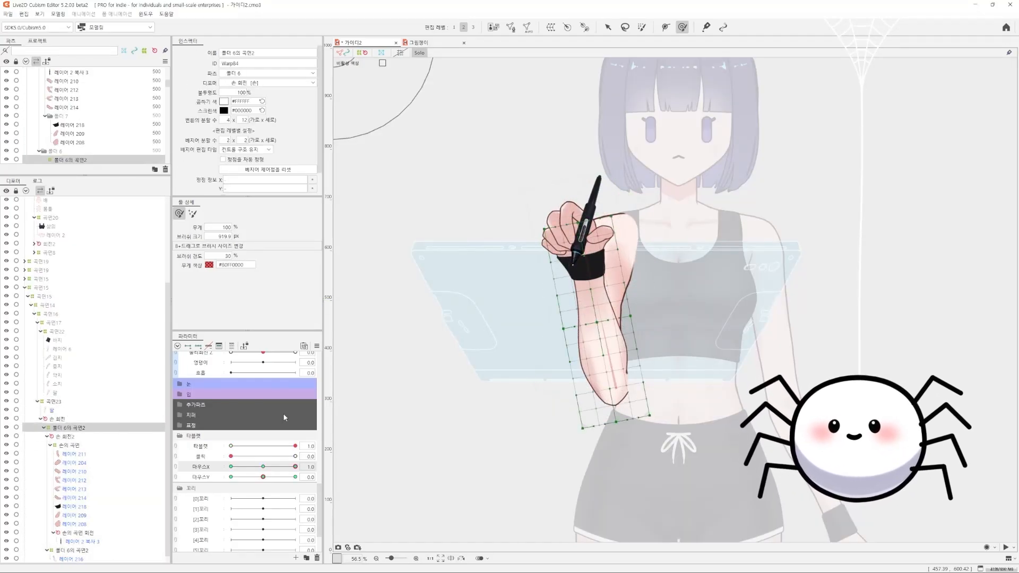
Shift the isolated forearm warp slightly outward at 마우스X 1.0 and test it along both mouse parameters
left_click_drag(295, 467, 314, 466)
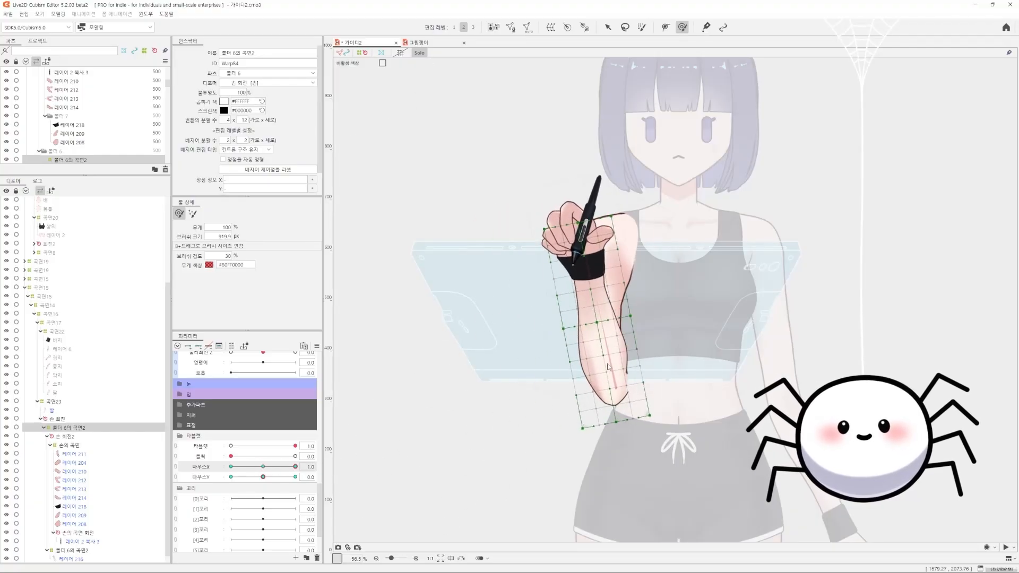
key("v")
left_click_drag(285, 468, 303, 467)
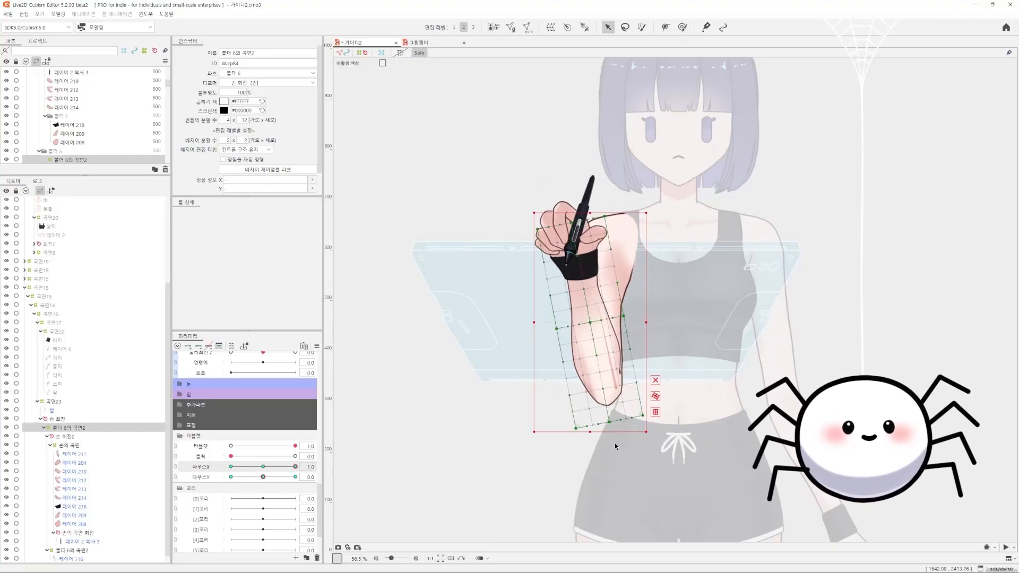
scroll(713, 431, "up", 2)
key("b")
left_click_drag(685, 422, 686, 413)
mouse_move(296, 467)
left_mouse_down()
mouse_move(231, 467)
mouse_move(295, 466)
mouse_move(262, 466)
mouse_move(276, 456)
mouse_move(263, 467)
mouse_move(329, 475)
mouse_move(231, 477)
mouse_move(263, 477)
left_mouse_up()
left_click_drag(263, 467, 360, 468)
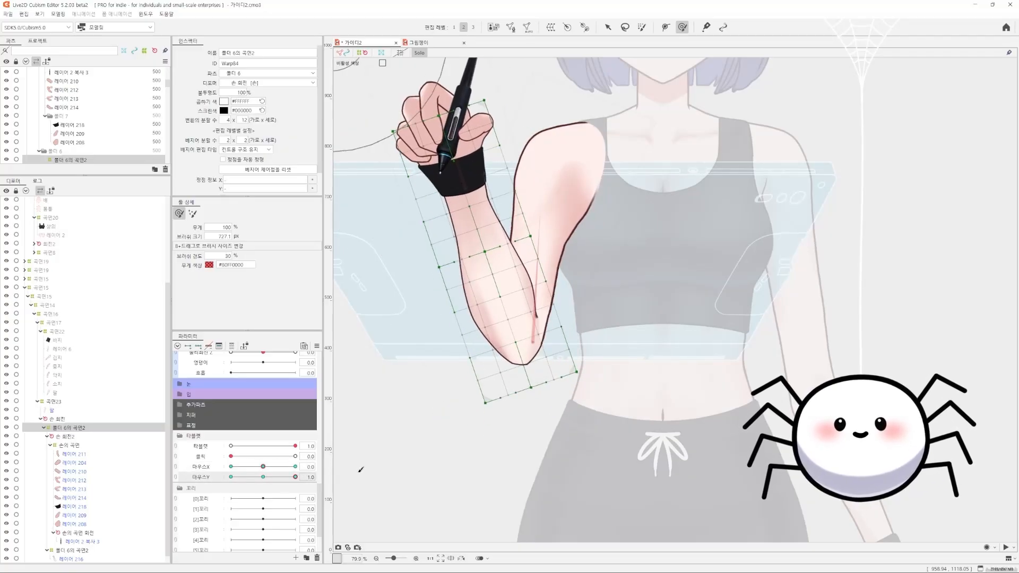
Lower the middle of the forearm warp and adjust its elbow end with the deform brush at 마우스Y -1.0
left_click_drag(280, 477, 231, 476)
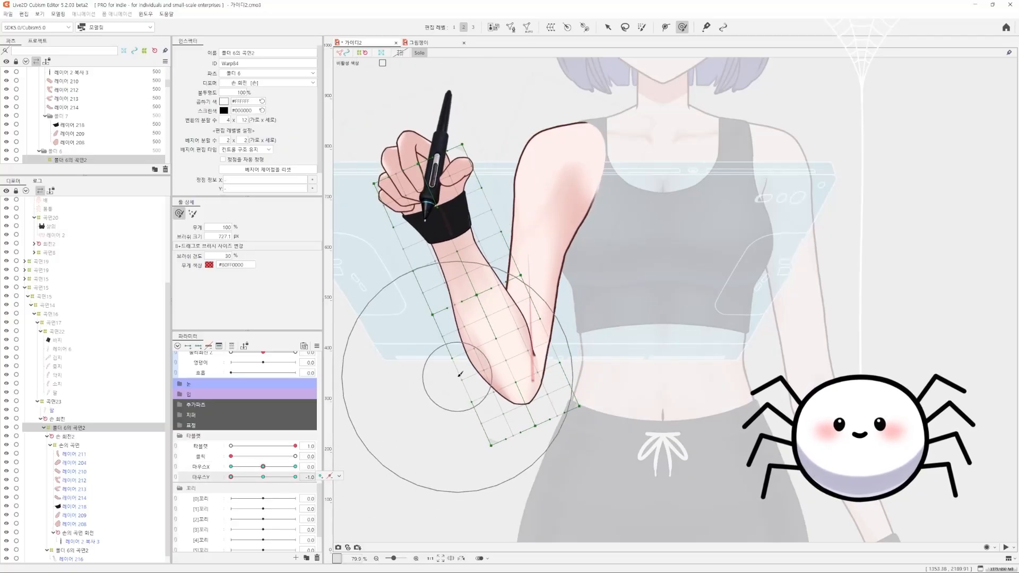
left_click_drag(439, 297, 567, 329)
left_click_drag(503, 213, 507, 241)
key("ctrl+z")
key("v")
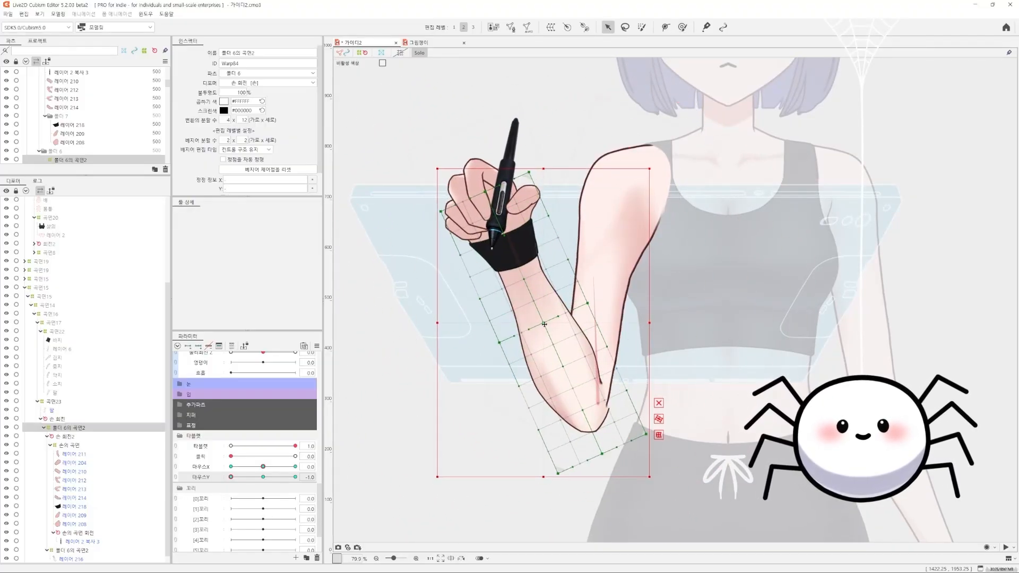
left_click_drag(545, 321, 555, 341)
key("b")
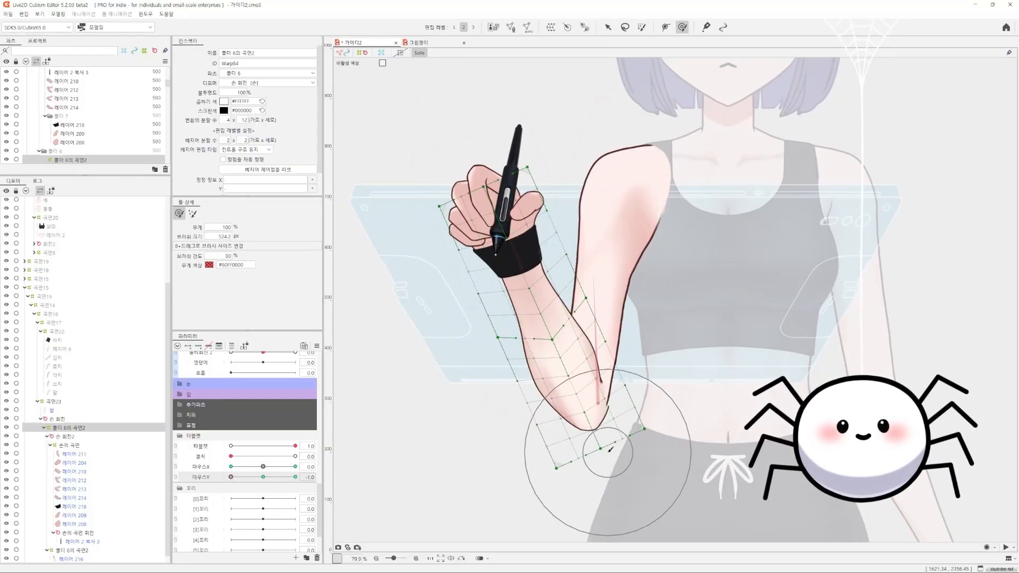
mouse_move(598, 462)
left_mouse_down()
mouse_move(613, 484)
mouse_move(606, 503)
left_mouse_up()
left_click_drag(256, 476, 230, 477)
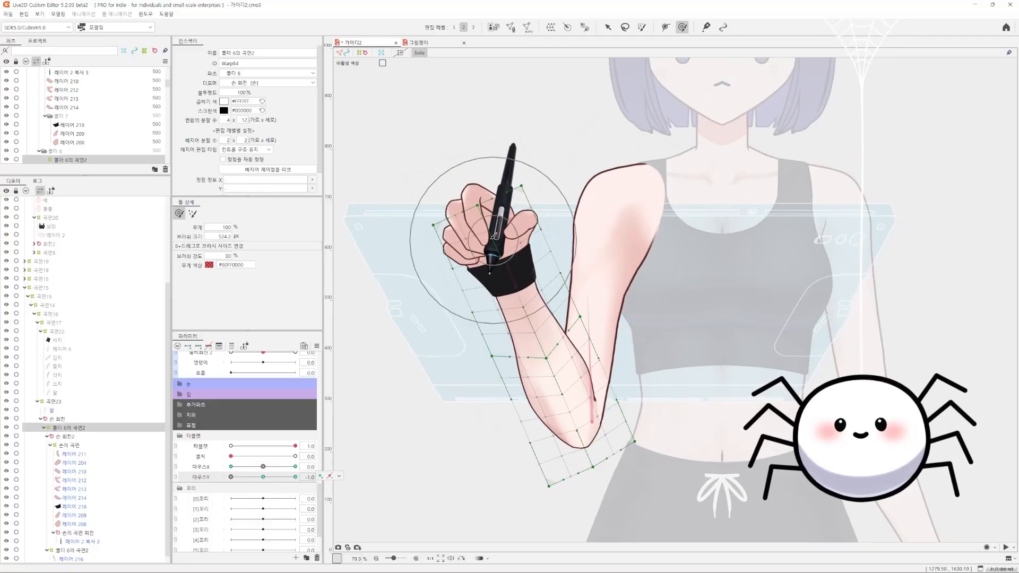
Adjust the forearm warp's wrist end at 마우스Y -1.0, and its middle and wrist with 마우스X also at -1.0
key("v")
left_click_drag(477, 206, 482, 221)
left_click_drag(263, 466, 232, 456)
left_click_drag(508, 318, 510, 305)
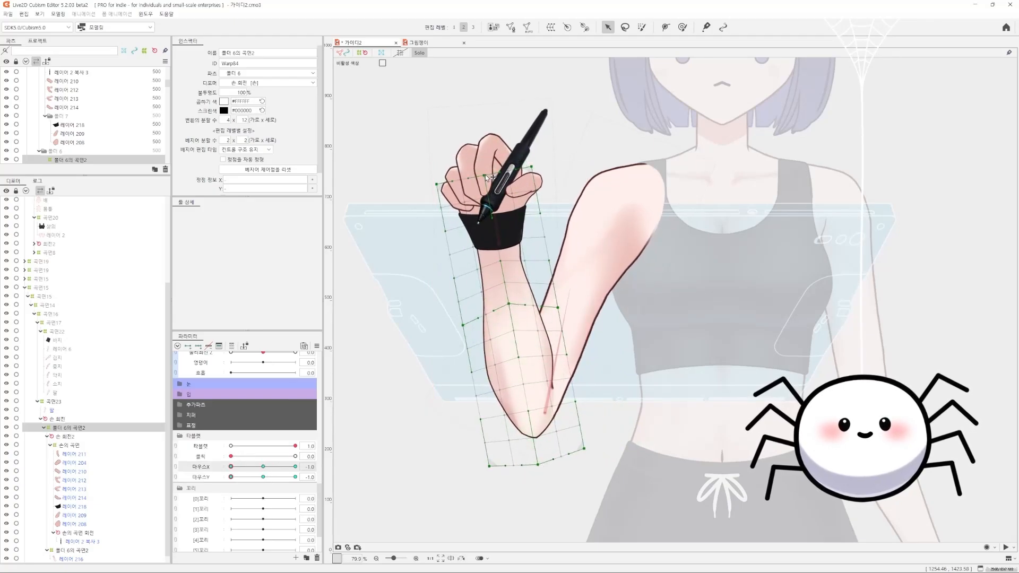
left_click_drag(485, 171, 485, 167)
Raise the middle of the forearm warp at 마우스X 0.0 and 마우스Y 1.0, then fine-tune the bend while testing 마우스Y
left_click_drag(242, 477, 296, 479)
left_click(263, 468)
left_click_drag(544, 292, 538, 281)
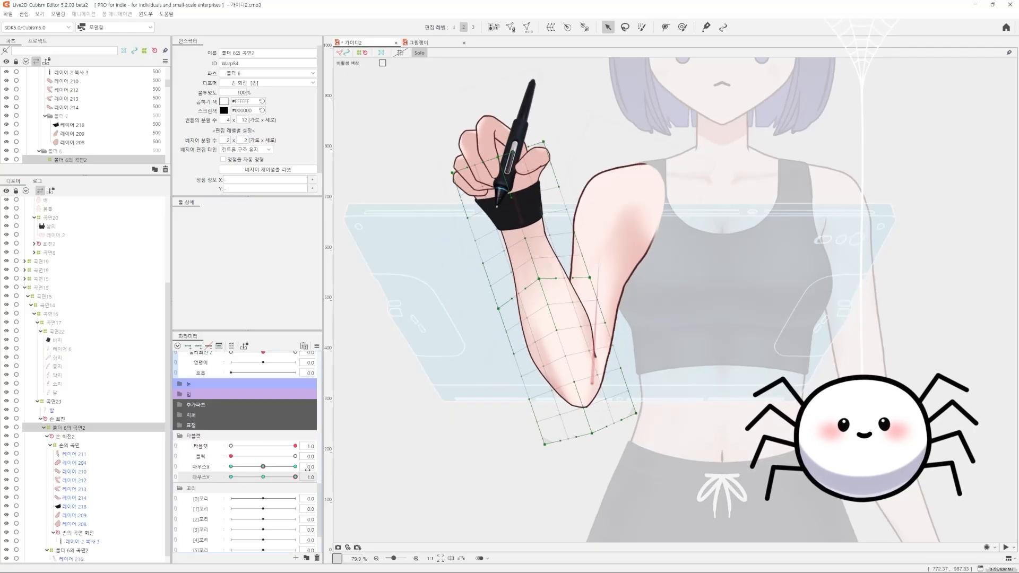
left_click_drag(252, 480, 296, 471)
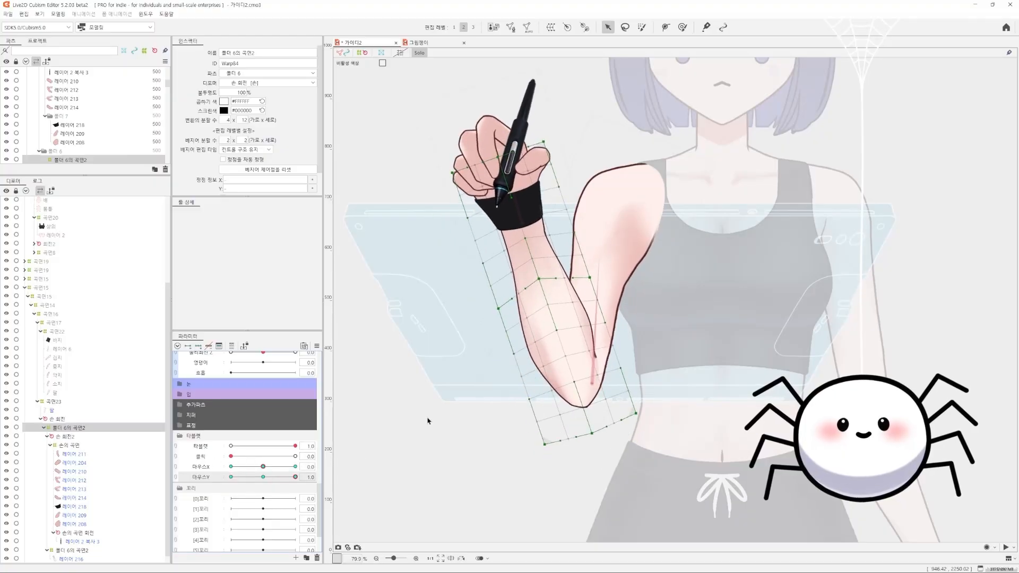
left_click_drag(537, 281, 540, 287)
left_click_drag(295, 477, 284, 479)
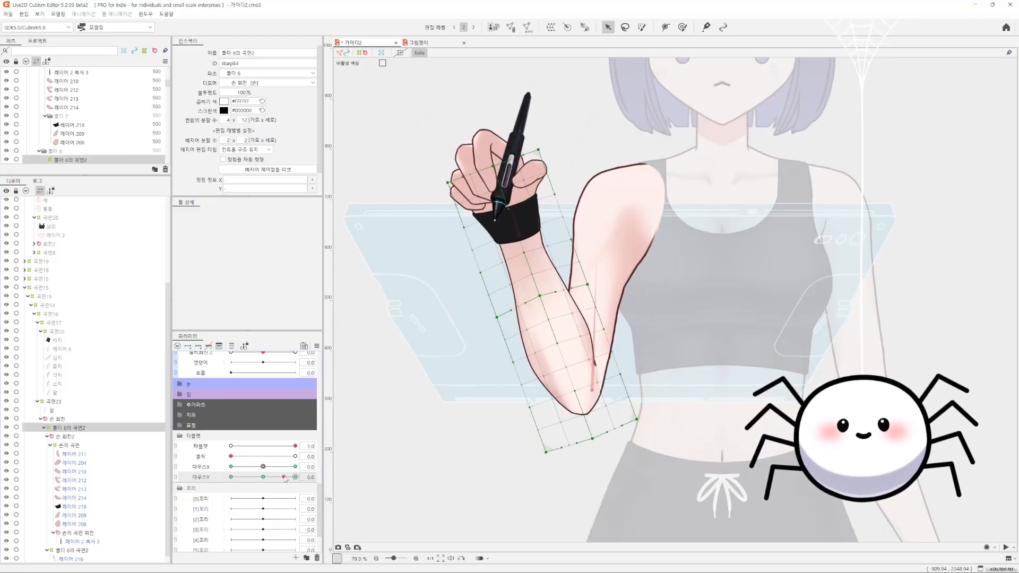
Synthesize the forearm warp's corner forms, relink 마우스X and 마우스Y, and test the combined motion outside Solo view
key("ctrl+4")
key("Return")
left_click_drag(259, 466, 306, 509)
left_click(175, 467)
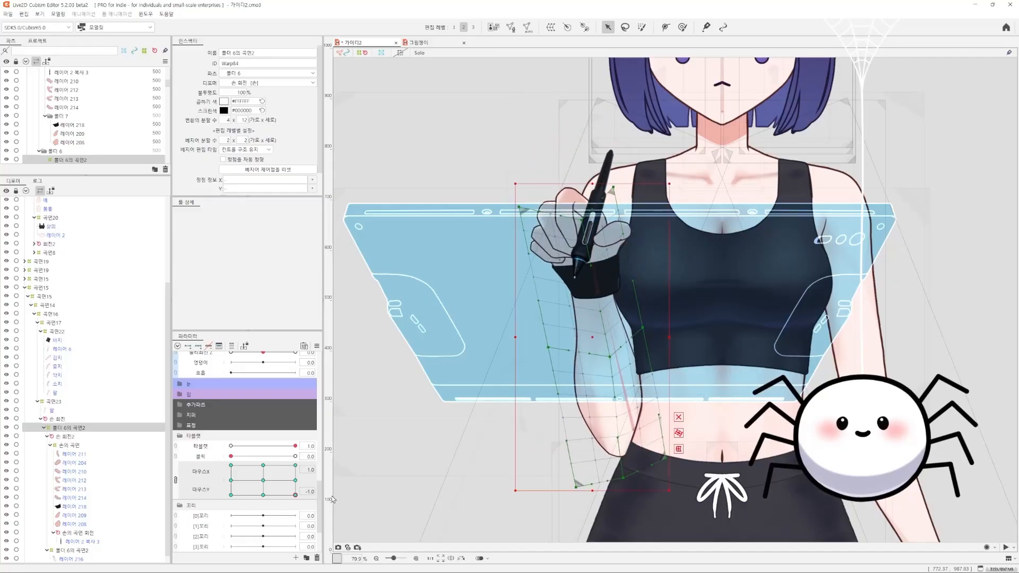
Select the rotation deformer 손 회전2, add three keys each on 마우스X and 마우스Y, and unlink the two parameters
left_click(62, 419)
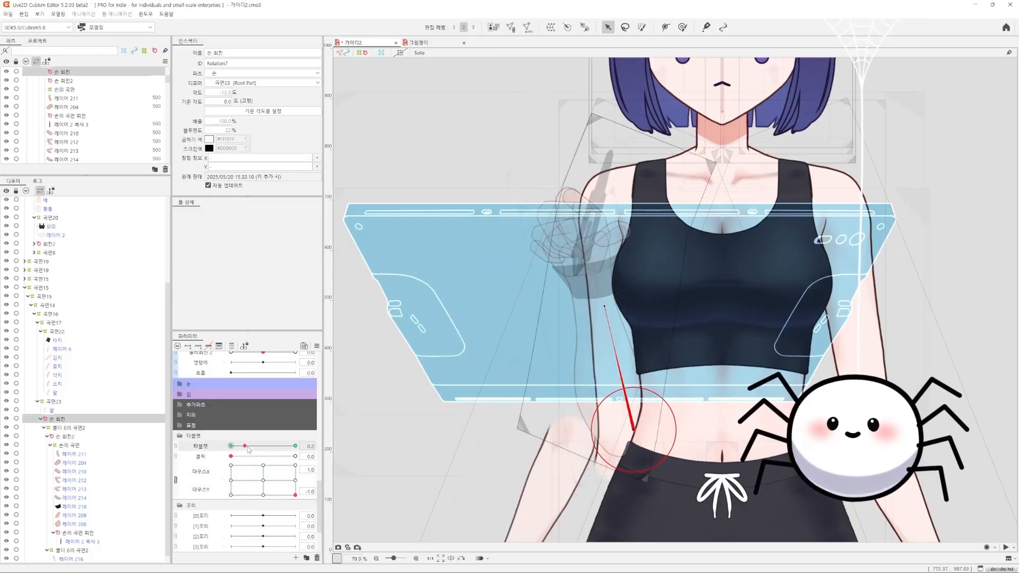
left_click(70, 436)
left_click(263, 480)
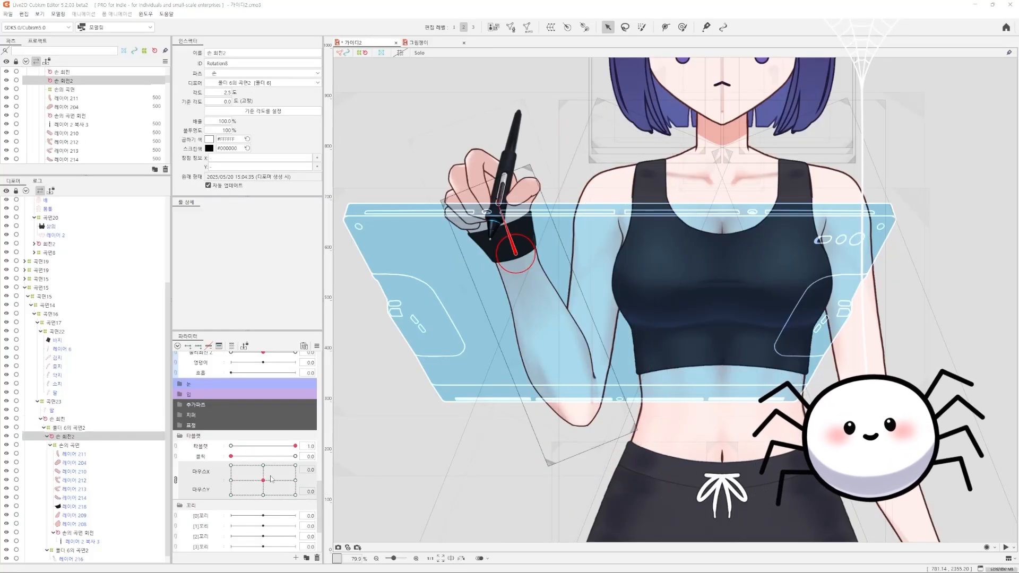
mouse_move(271, 480)
left_mouse_down()
mouse_move(242, 513)
mouse_move(278, 495)
mouse_move(240, 479)
mouse_move(246, 465)
mouse_move(296, 465)
mouse_move(254, 494)
mouse_move(268, 482)
left_mouse_up()
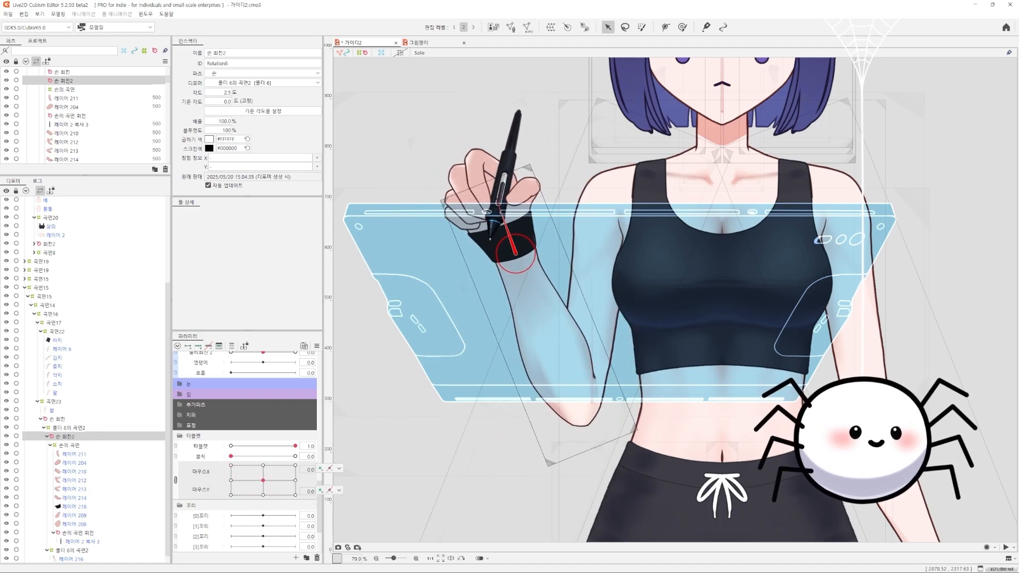
left_click_drag(488, 215, 493, 264)
scroll(492, 264, "up", 2)
left_click(176, 480)
Rotate the hand with 손 회전2 at 마우스X -1.0 and at 마우스X 1.0
left_click_drag(264, 467, 230, 467)
left_click_drag(397, 257, 414, 249)
left_click_drag(433, 332, 433, 332)
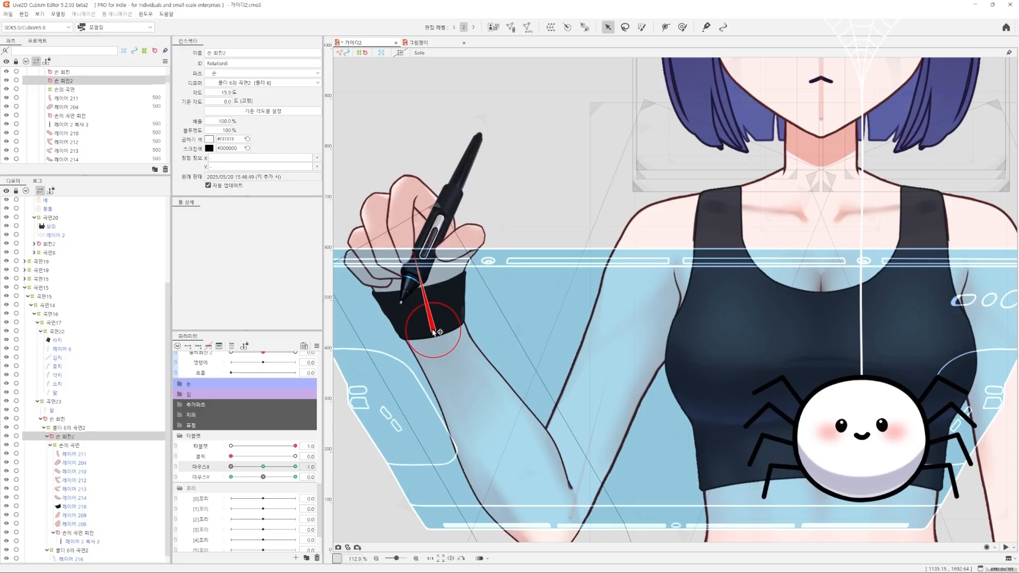
left_click_drag(413, 249, 409, 251)
left_click_drag(230, 467, 296, 467)
left_click_drag(617, 237, 609, 239)
Rotate 손 회전2 to about -13.2° at 마우스Y -1.0 and tilt it the opposite way at 마우스Y 1.0
left_click_drag(295, 467, 231, 477)
left_click_drag(512, 308, 486, 315)
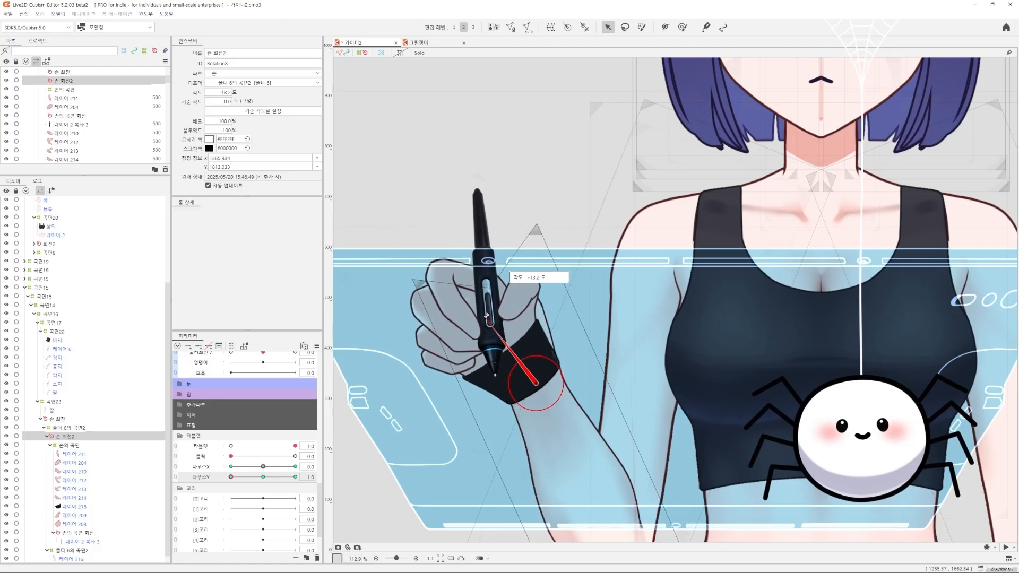
left_click_drag(230, 476, 295, 477)
left_click_drag(506, 210, 523, 205)
left_click_drag(295, 477, 264, 477)
left_click(550, 351)
key("ctrl+e")
scroll(545, 308, "up", 2)
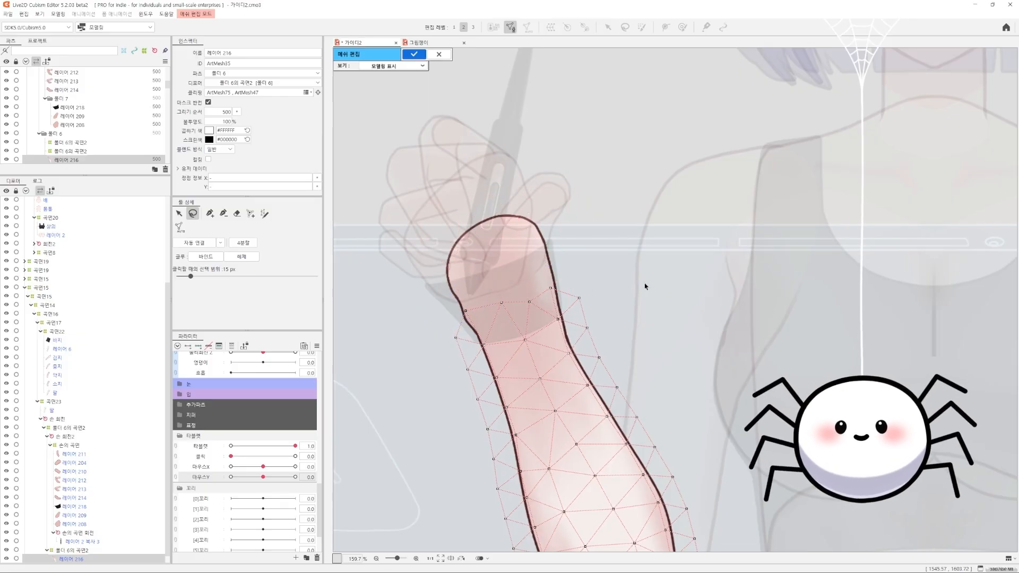
key("ctrl+e")
Create a warp deformer named 폴더 7의 곡면 as the parent of the black wristband 레이어 218
mouse_move(263, 466)
left_mouse_down()
mouse_move(334, 471)
mouse_move(229, 479)
mouse_move(263, 468)
left_mouse_up()
left_click_drag(263, 477, 225, 478)
left_click_drag(490, 380, 512, 300)
left_click(536, 329)
left_click(232, 346)
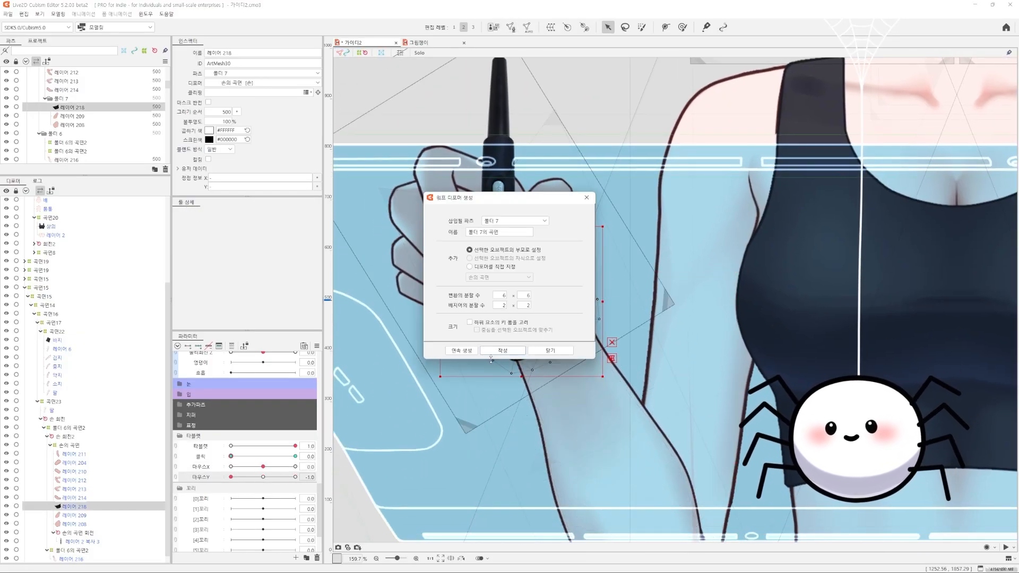
key("Return")
Add three 마우스Y keys to the wristband warp, curve it at -1.0 and 1.0, and test it with 타블렛
scroll(253, 433, "down", 3)
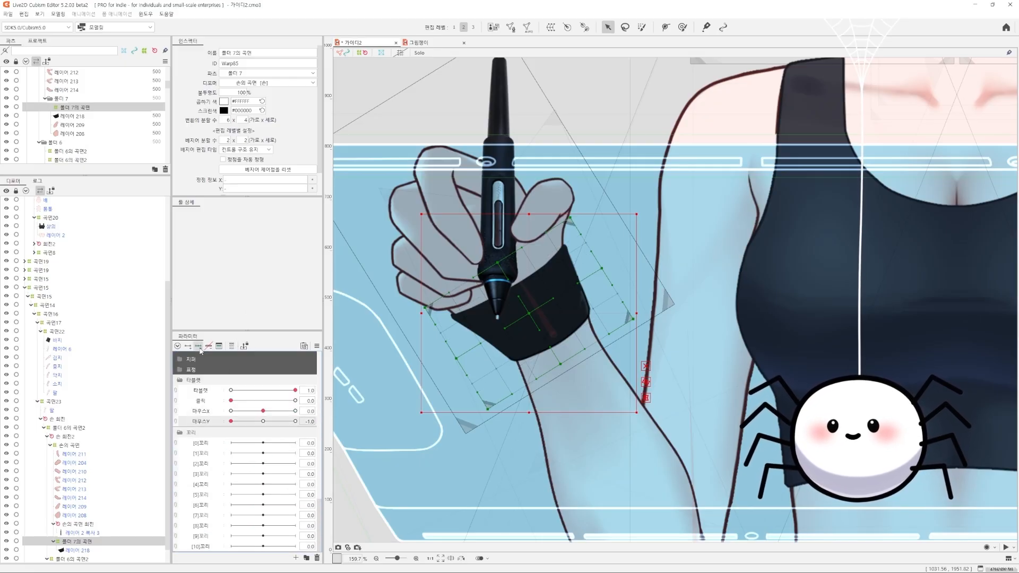
key("b")
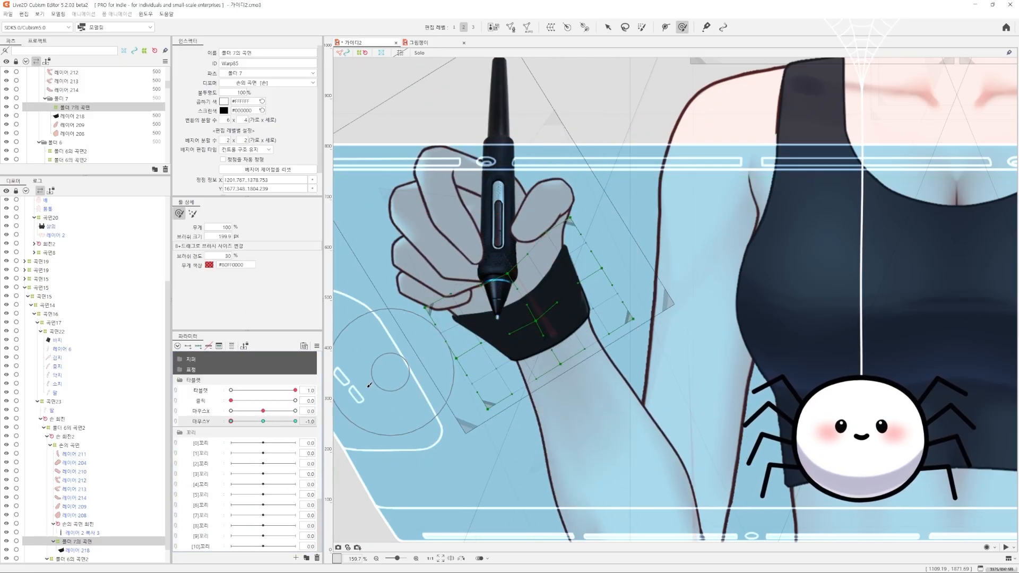
left_click_drag(231, 421, 295, 421)
left_click_drag(582, 244, 557, 419)
left_click_drag(295, 421, 223, 423)
left_click_drag(295, 390, 204, 399)
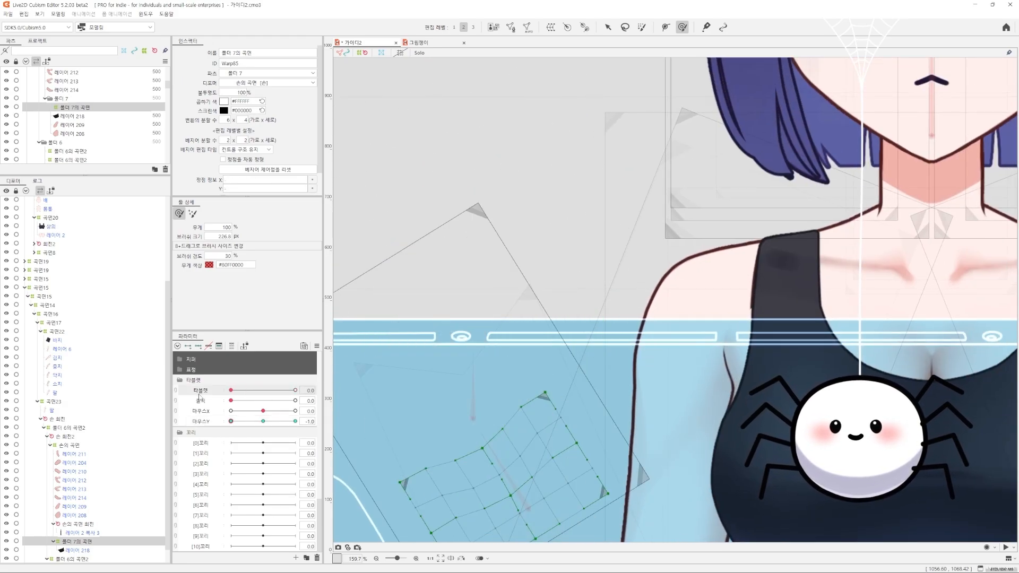
left_click_drag(463, 451, 446, 334)
scroll(446, 336, "down", 2)
left_click_drag(231, 420, 263, 420)
left_click_drag(230, 390, 295, 401)
left_click_drag(215, 424, 305, 456)
Select all the arm objects keyed on 마우스X, relink 마우스X with 마우스Y, and test the combined arm motion
left_click(75, 480)
left_click(176, 411)
left_click(77, 542)
left_click(176, 424)
left_click(264, 412)
left_click(339, 410)
left_click(175, 411)
scroll(510, 318, "down", 3)
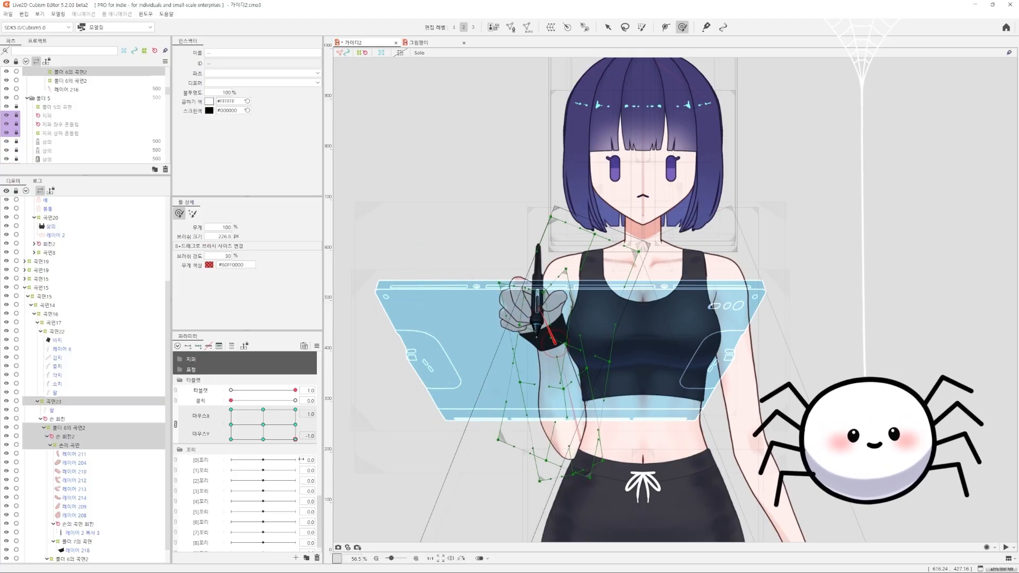
left_click_drag(234, 370, 217, 389)
mouse_move(231, 401)
left_mouse_down()
mouse_move(329, 403)
mouse_move(225, 402)
left_mouse_up()
left_click_drag(231, 409, 369, 460)
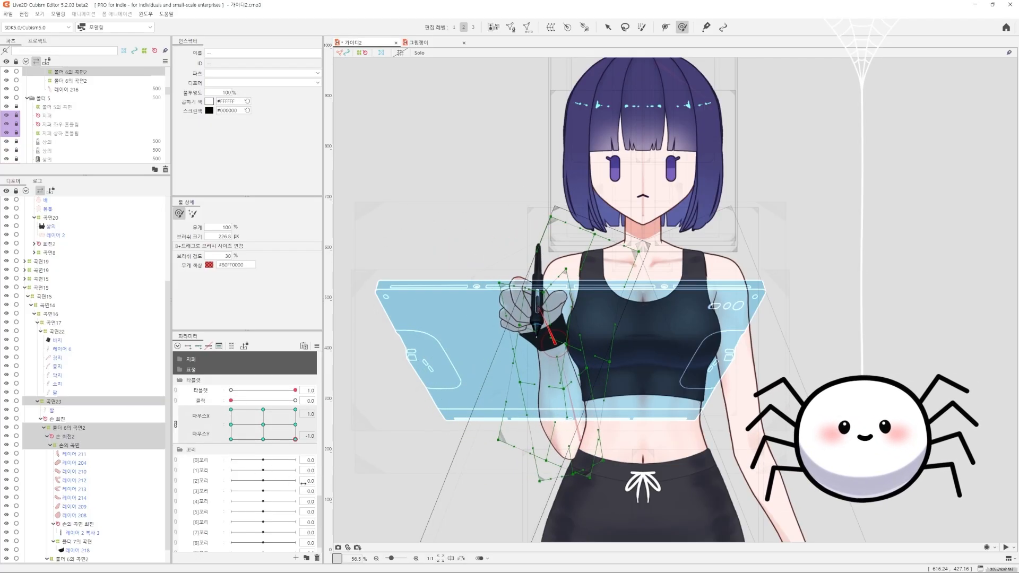
Set the deform brush to about 1199 px for the forearm warp 폴더 6의 곡면2 and preview 마우스X at 마우스Y -1.0
left_click(66, 427)
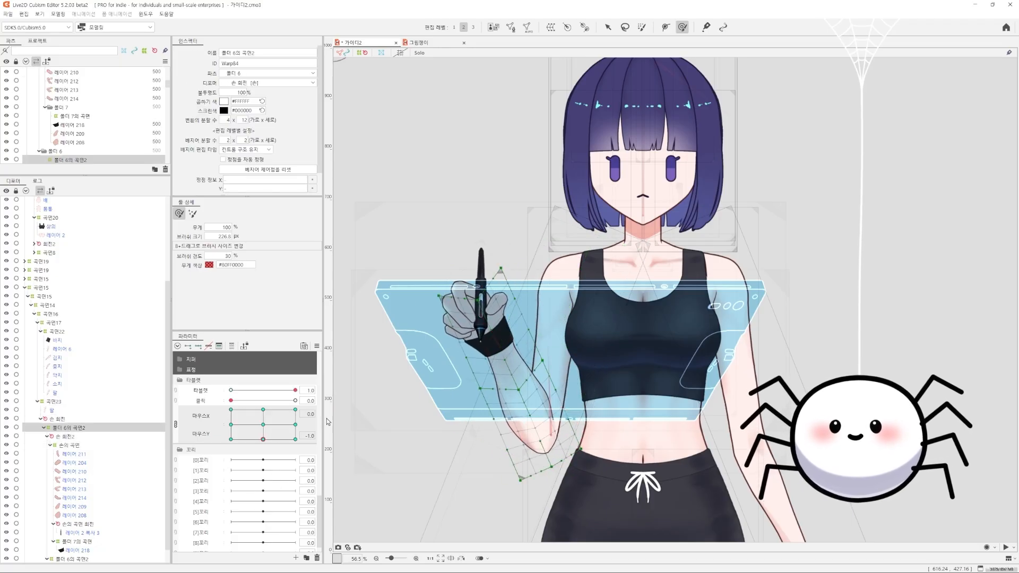
key("b")
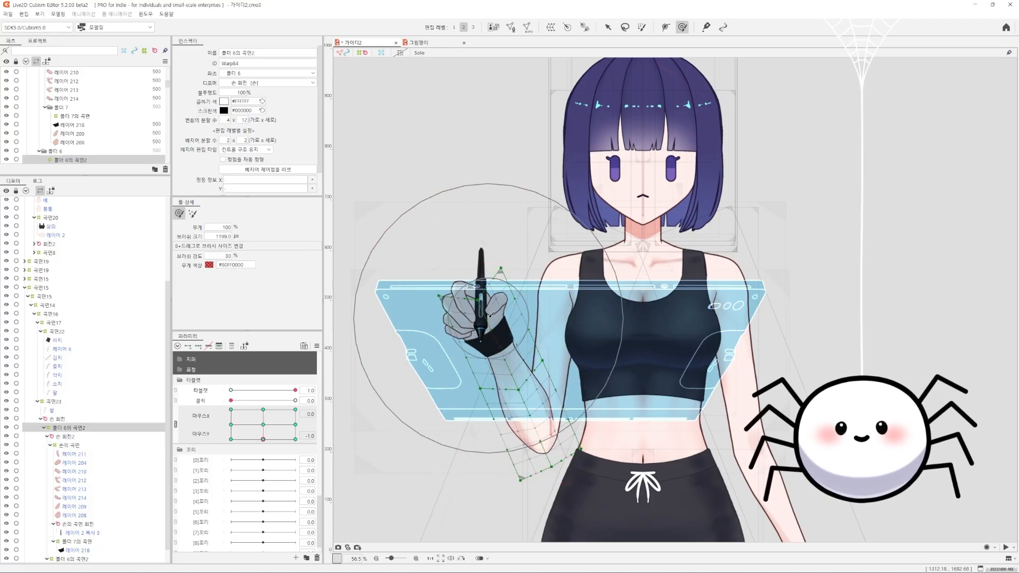
left_click_drag(292, 462, 204, 465)
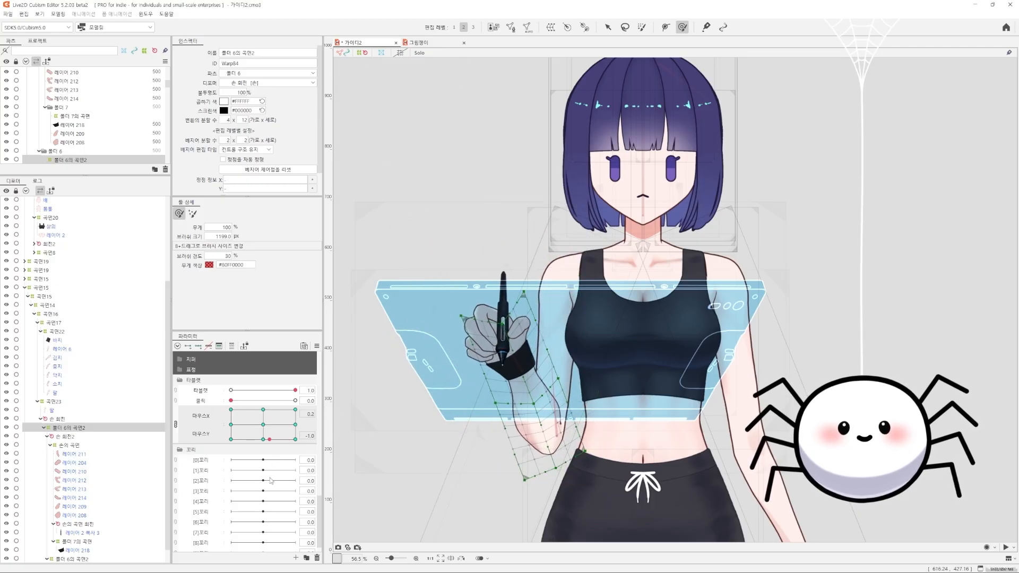
Adjust 손 회전2 at 마우스Y -1.0, rotating it to about 4.1° at 마우스X -1.0 and refining its placement and angle at 마우스X 1.0
left_click(66, 436)
scroll(386, 383, "up", 3)
left_click_drag(486, 308, 494, 305)
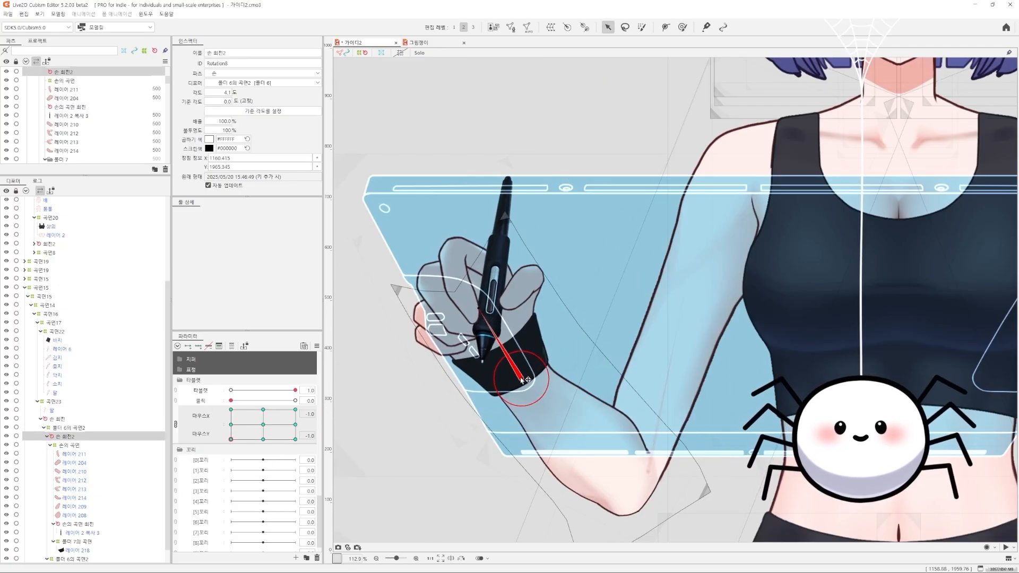
left_click_drag(287, 441, 297, 448)
left_click_drag(750, 346, 744, 345)
left_click_drag(712, 271, 717, 269)
left_click_drag(295, 439, 195, 381)
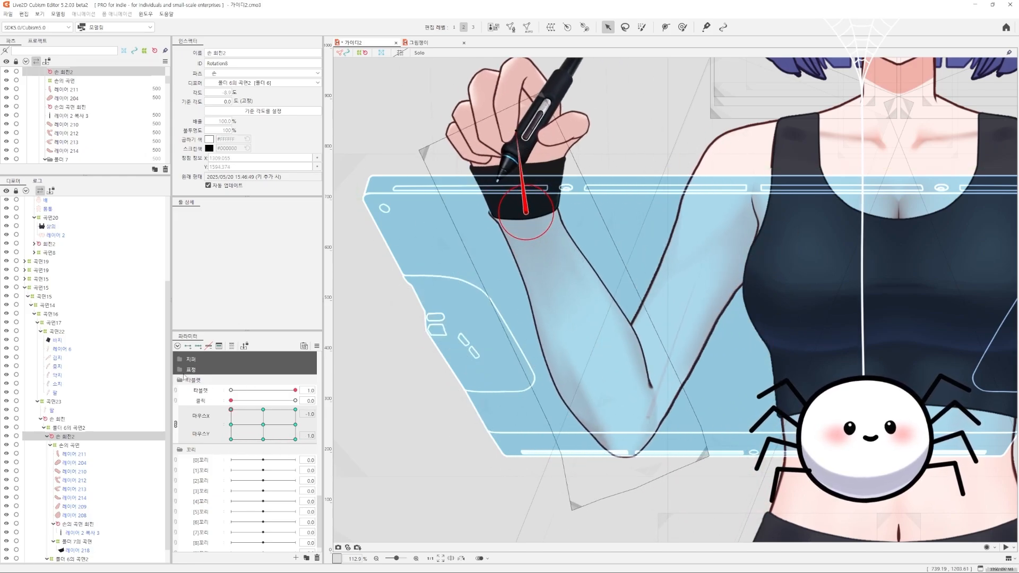
Reset 마우스X and 마우스Y to 0.0 and nudge the tablet's inner warp 폴더 4의 곡면2 to the left
left_click_drag(231, 409, 264, 425)
scroll(676, 344, "down", 4)
left_click_drag(676, 344, 545, 366)
left_click(626, 344)
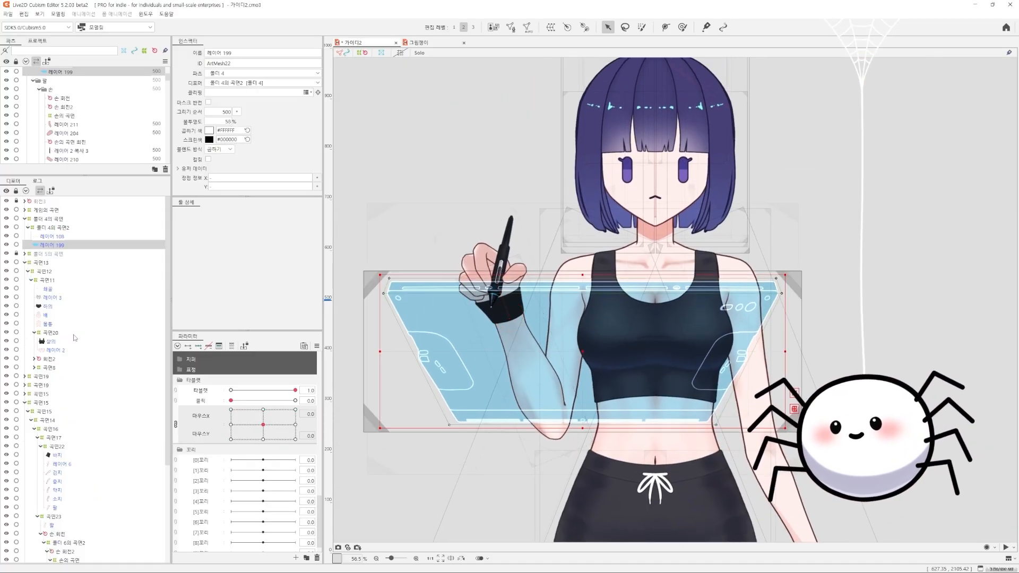
left_click(48, 219)
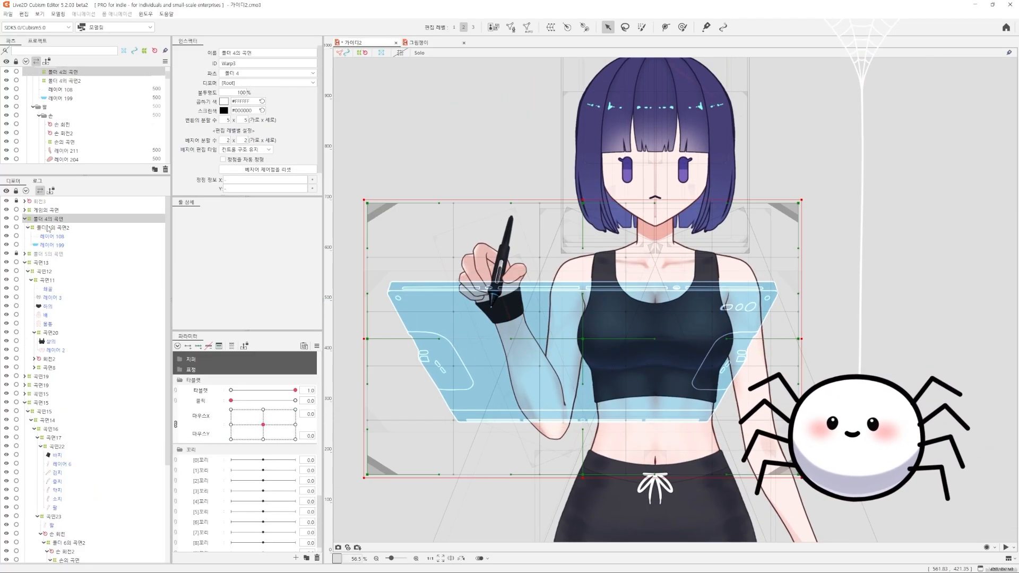
left_click(53, 228)
key("Left")
key("Left")
key("Left")
key("Left")
key("Left")
key("Left")
key("Left")
key("Left")
key("Left")
key("Left")
Delete the tablet's outer warp deformer 폴더 4의 곡면, keeping 폴더 4의 곡면2, and select the remaining warp
left_click(50, 219)
key("Delete")
left_click(50, 219)
Swing the arm to opposite 마우스X and 마우스Y extremes and nudge the tablet warp 폴더 4의 곡면2 upward
left_click_drag(295, 390, 247, 440)
left_click_drag(301, 468, 329, 393)
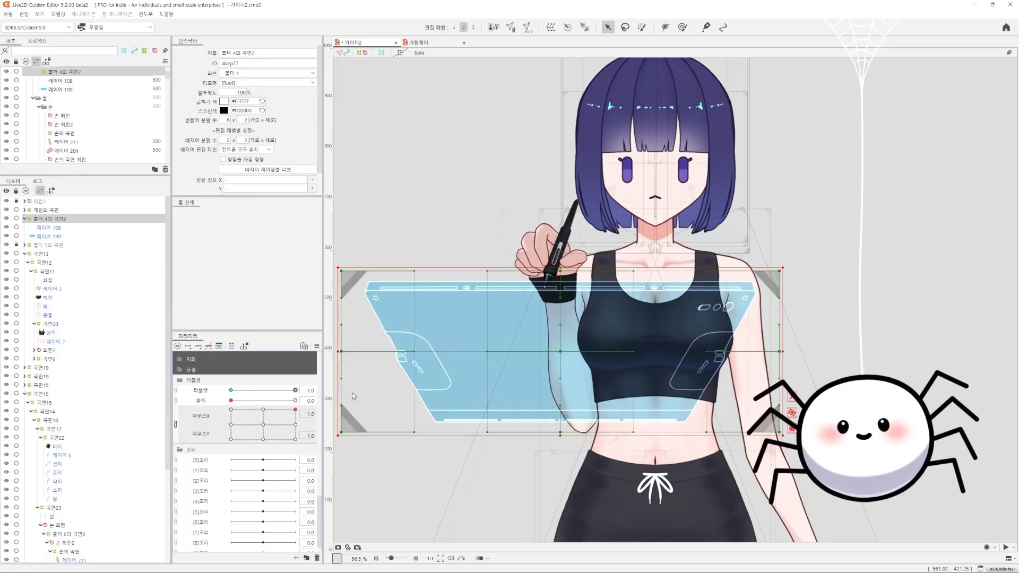
left_click_drag(276, 417, 210, 450)
key("Up")
key("Up")
key("Up")
key("Up")
key("Up")
key("Up")
key("Up")
key("Up")
key("Up")
key("Up")
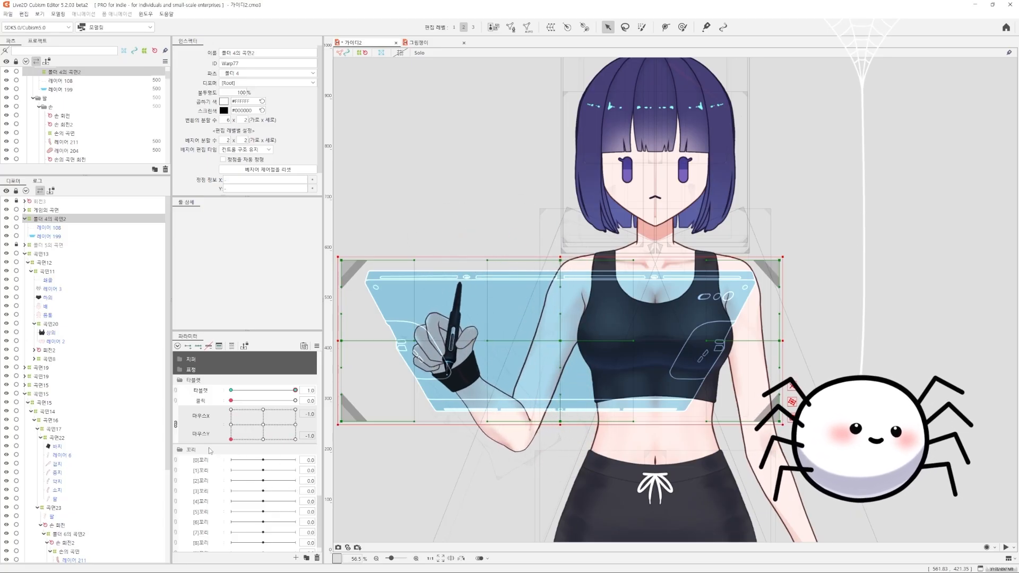
Check the arm motion in all 마우스X and 마우스Y directions, return both to 0.0 and test 타블렛
left_click(274, 424)
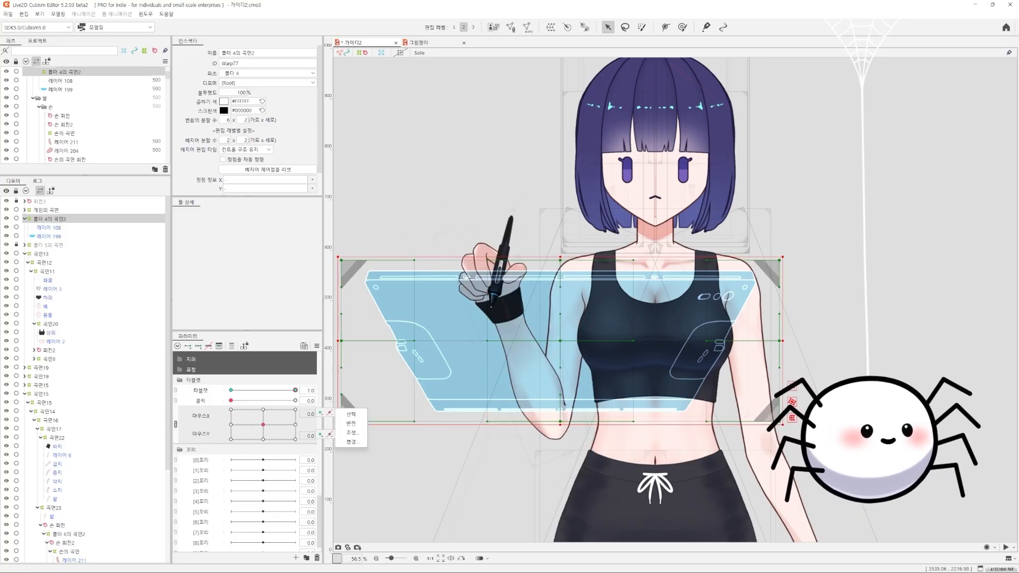
mouse_move(265, 426)
left_mouse_down()
mouse_move(214, 404)
mouse_move(313, 408)
mouse_move(308, 462)
mouse_move(214, 476)
mouse_move(233, 440)
mouse_move(278, 418)
left_mouse_up()
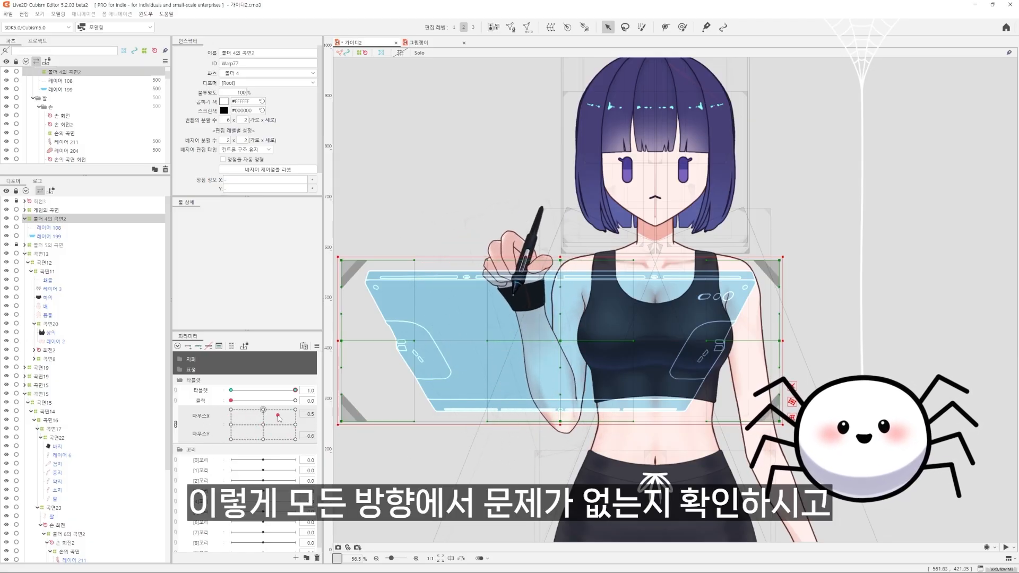
left_click_drag(342, 458, 219, 449)
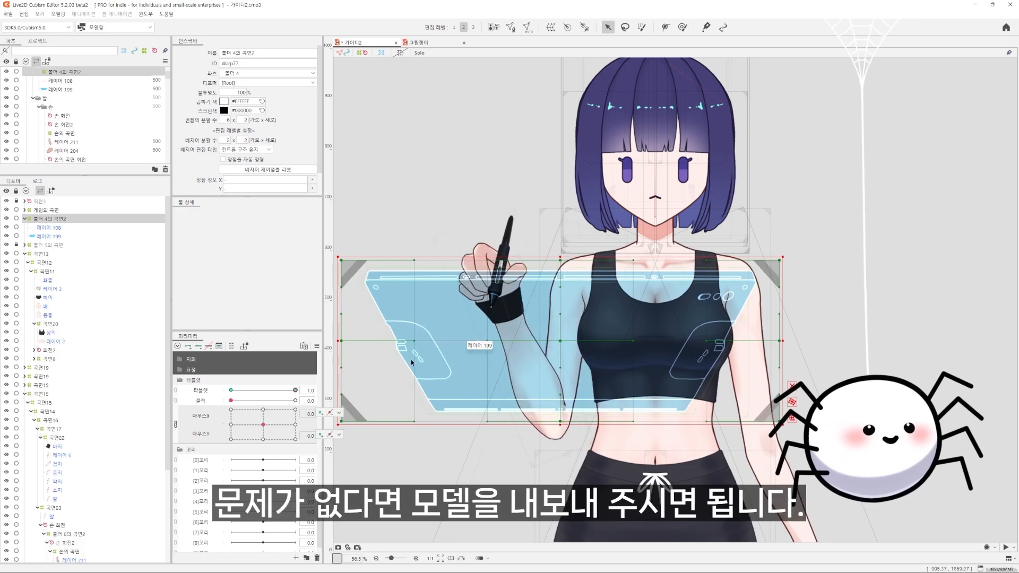
mouse_move(295, 390)
left_mouse_down()
mouse_move(212, 388)
mouse_move(294, 390)
left_mouse_up()
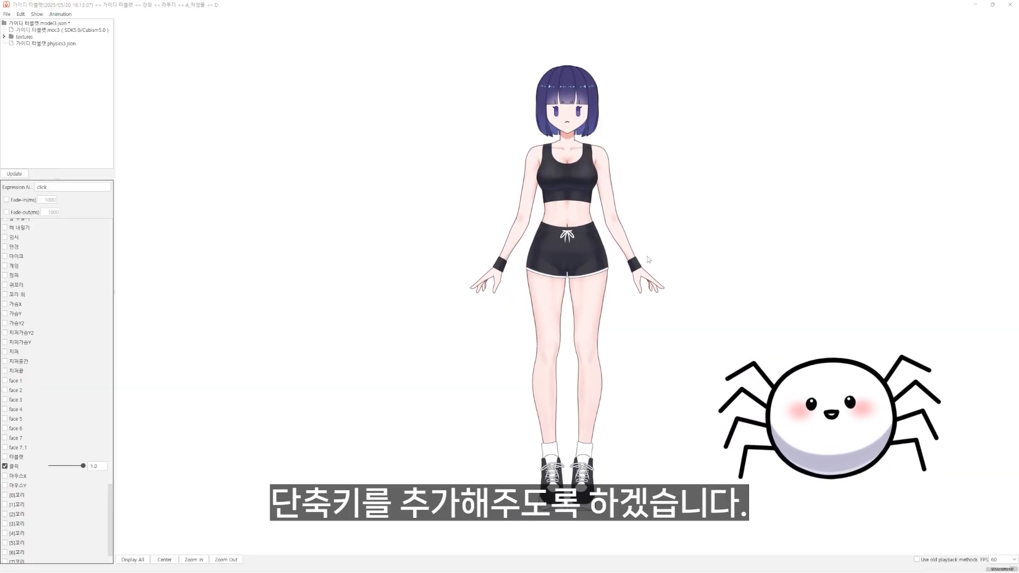
In Cubism Viewer, add an expression with file and expression name tablet that sets 타블렛 to 1.0
left_click(7, 15)
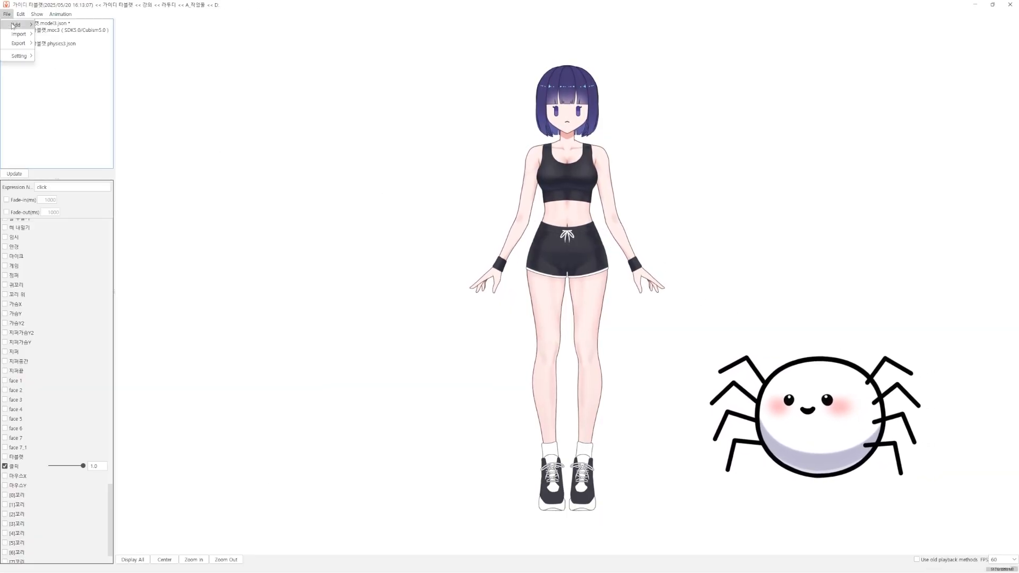
left_click(57, 25)
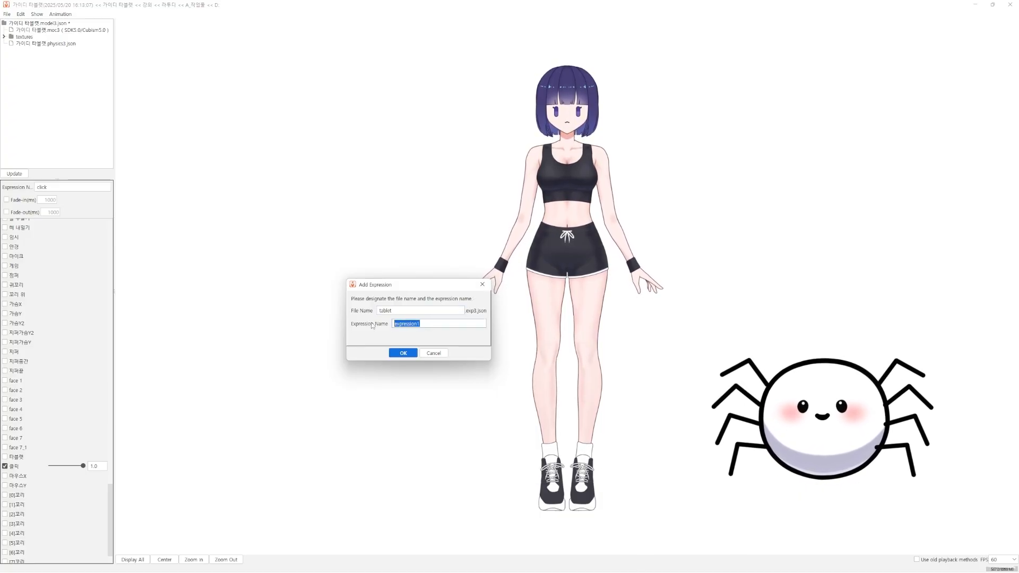
type("tablet")
left_click(401, 352)
left_click(32, 57)
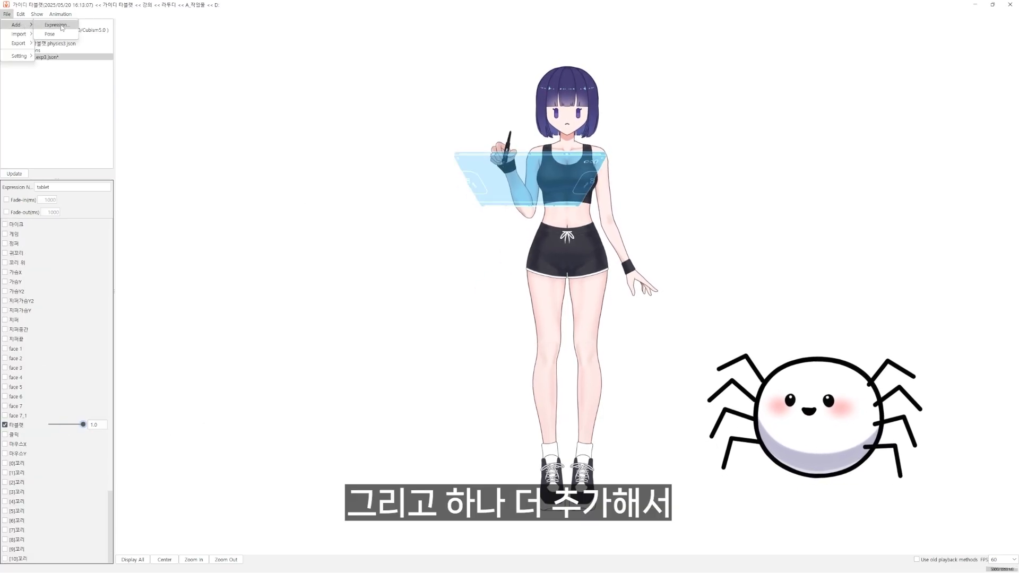
Add an expression with file and expression name click that sets 클릭 to 1.0
left_click(57, 25)
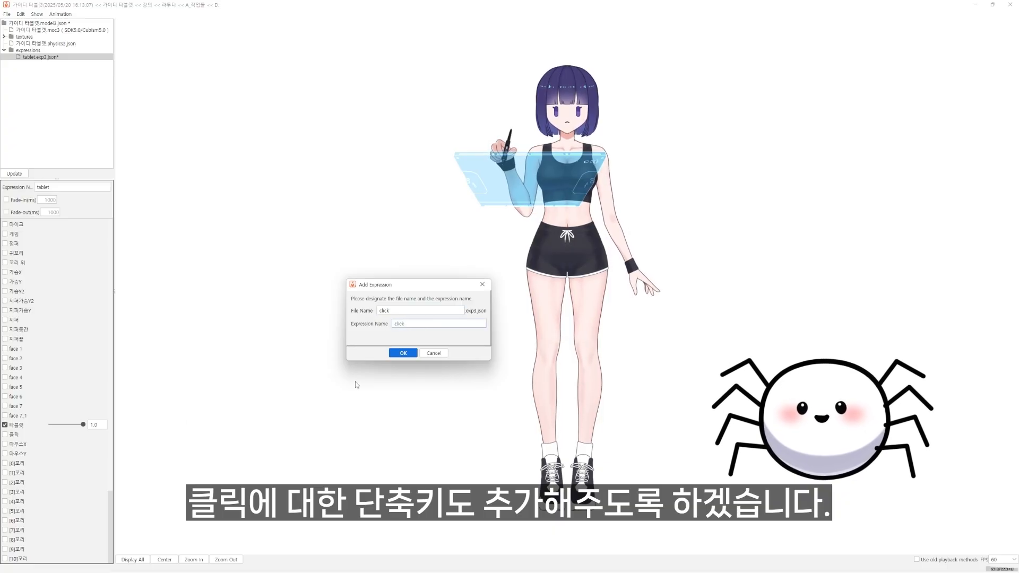
key("Return")
left_click(39, 64)
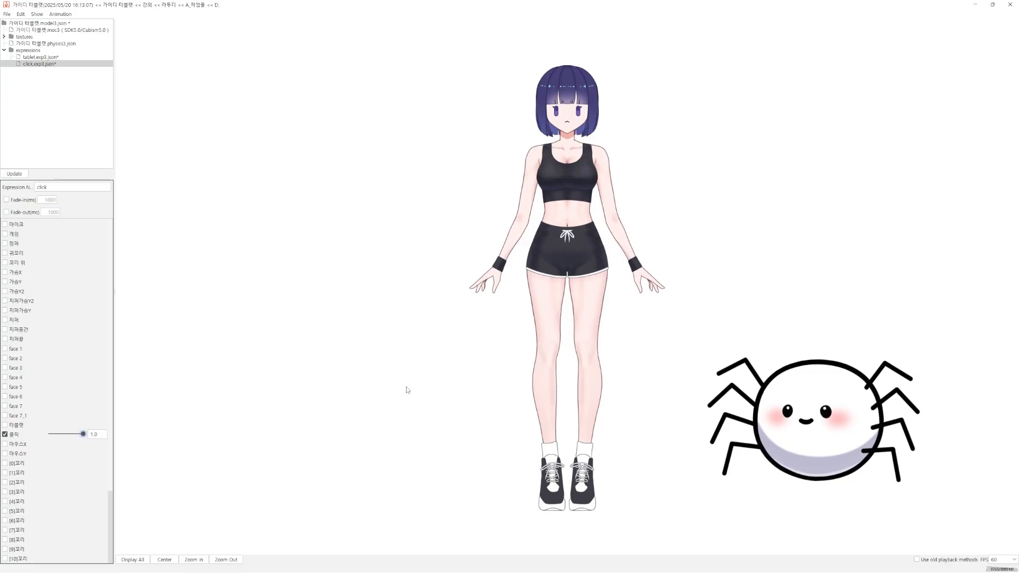
Save the model settings as 가이디 타블렛.model3.json, overwriting the existing file
key("ctrl+s")
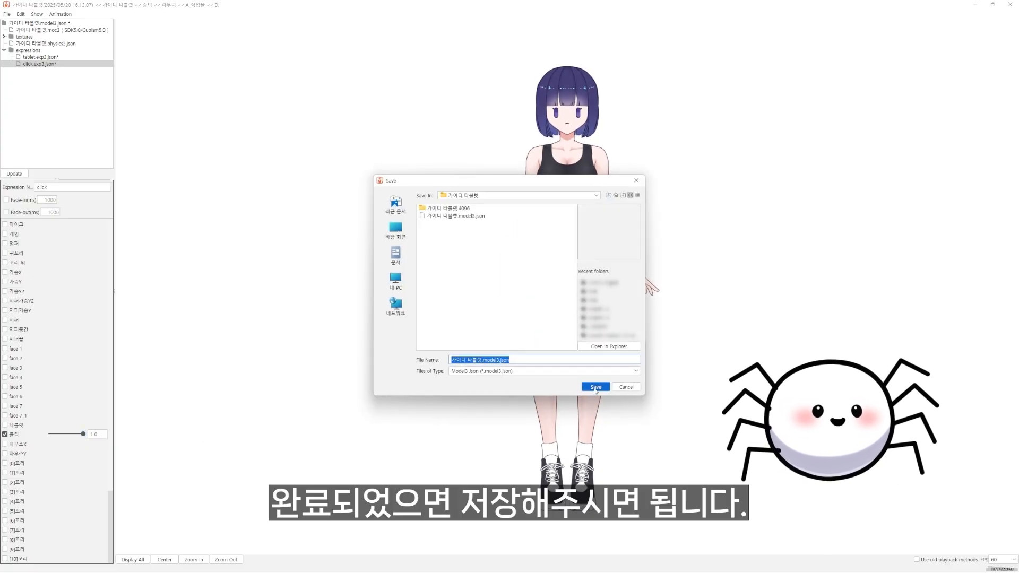
left_click(596, 387)
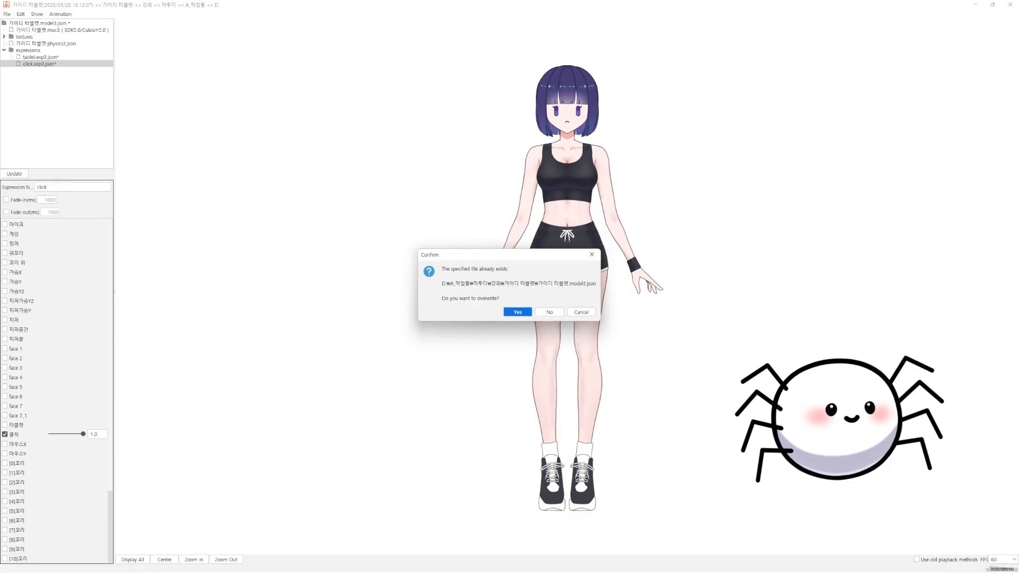
left_click(515, 312)
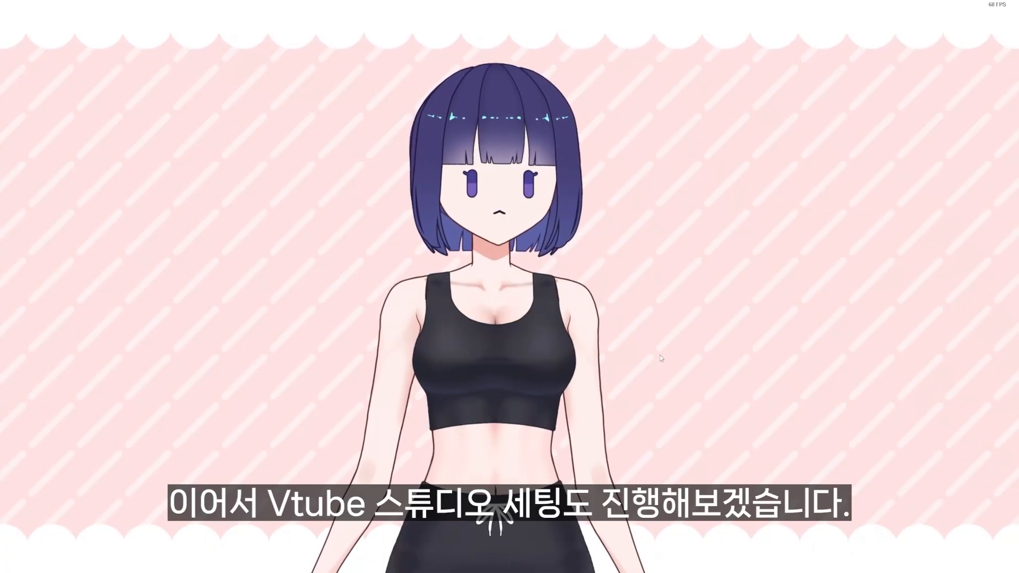
Switch to VTube Studio and examine the model parameter entries that map MousePositionX to MX and MousePositionY to MY
double_click(651, 350)
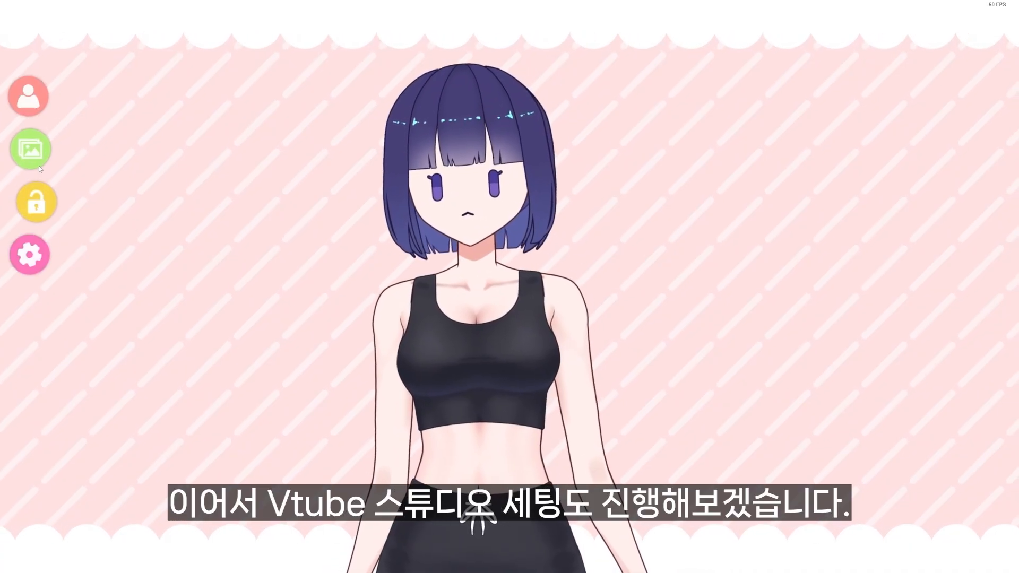
left_click(32, 252)
left_click(92, 20)
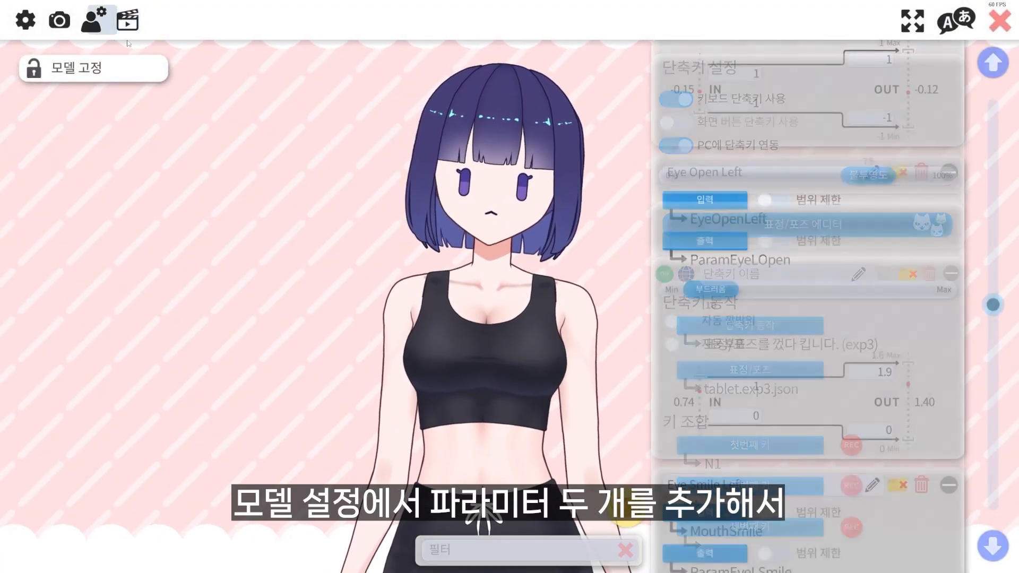
left_click_drag(982, 295, 973, 504)
scroll(841, 382, "up", 3)
scroll(779, 242, "up", 2)
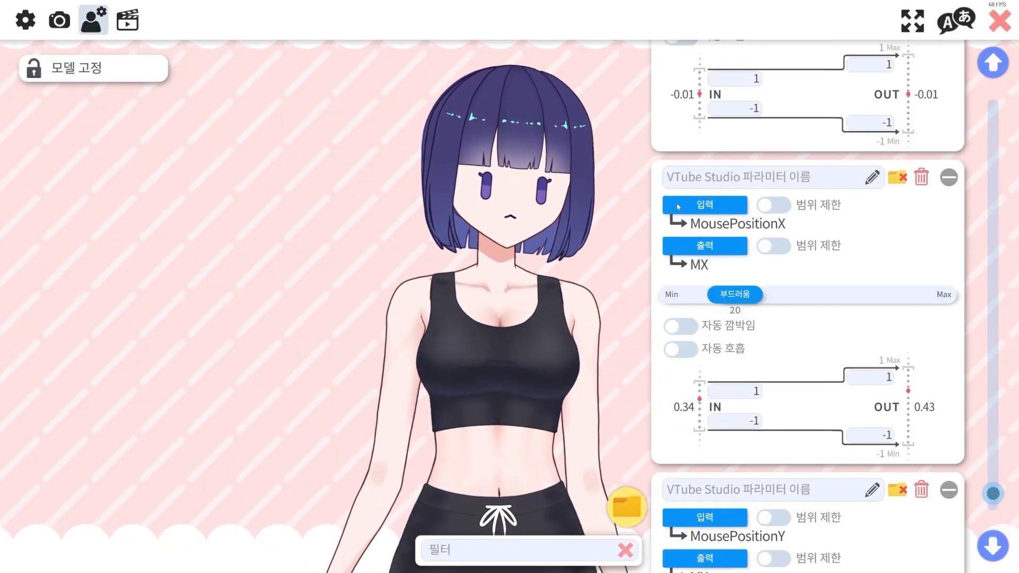
scroll(783, 230, "down", 2)
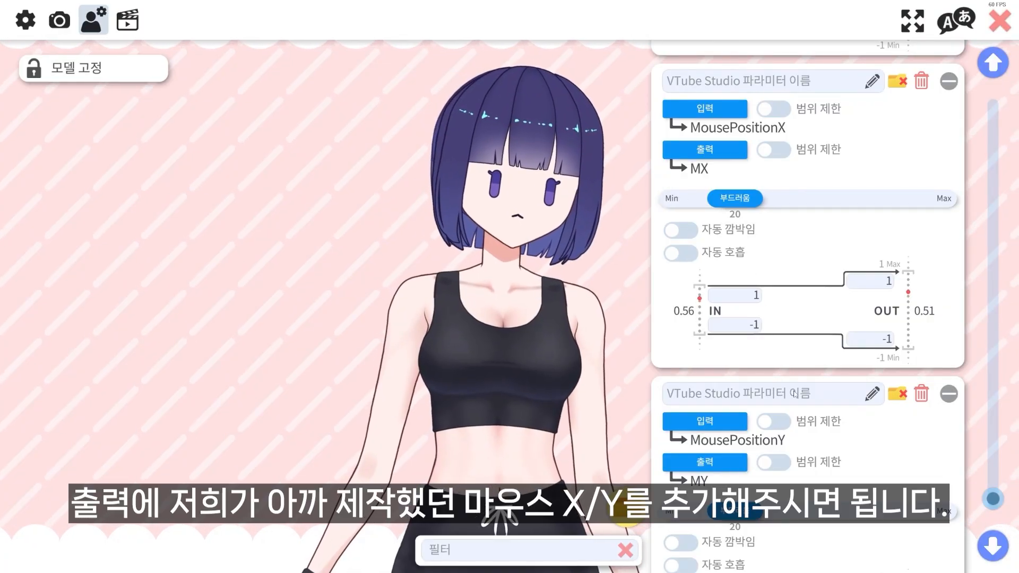
scroll(826, 354, "down", 2)
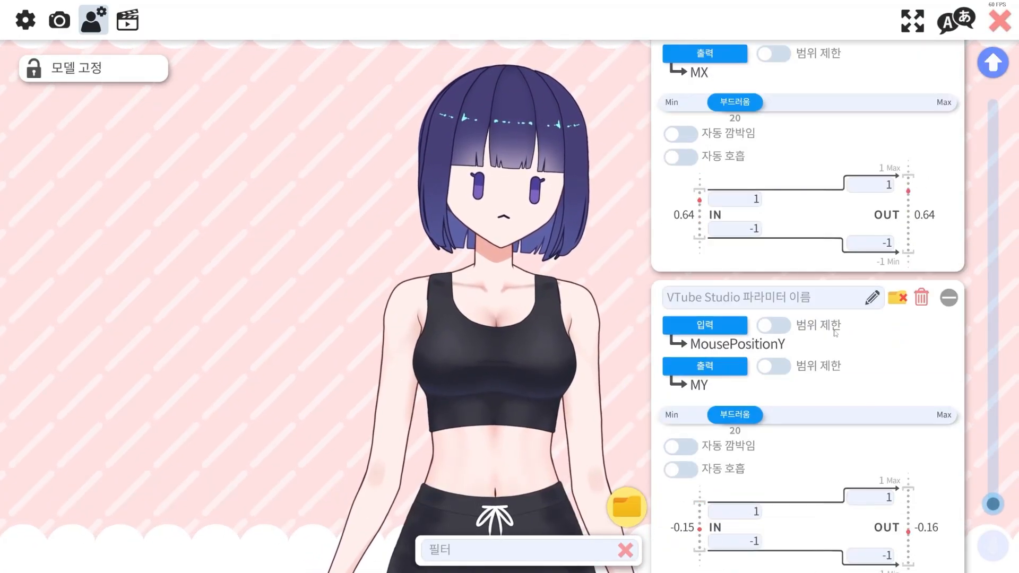
scroll(834, 333, "up", 1)
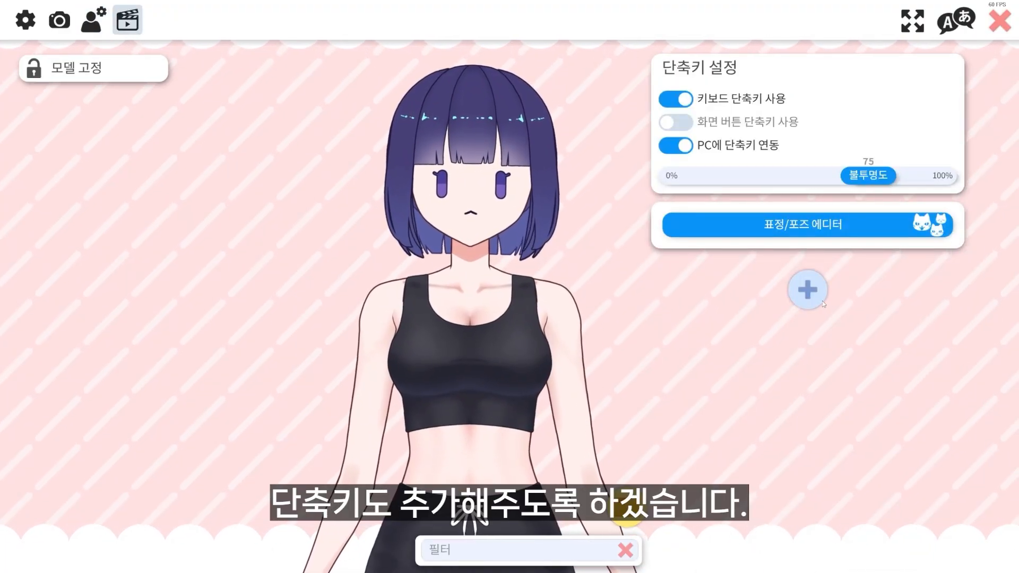
Add a hotkey with the action 표정/포즈를 껐다 킵니다. (exp3) and assign it the expression tablet.exp3.json
left_click(819, 299)
left_click(790, 327)
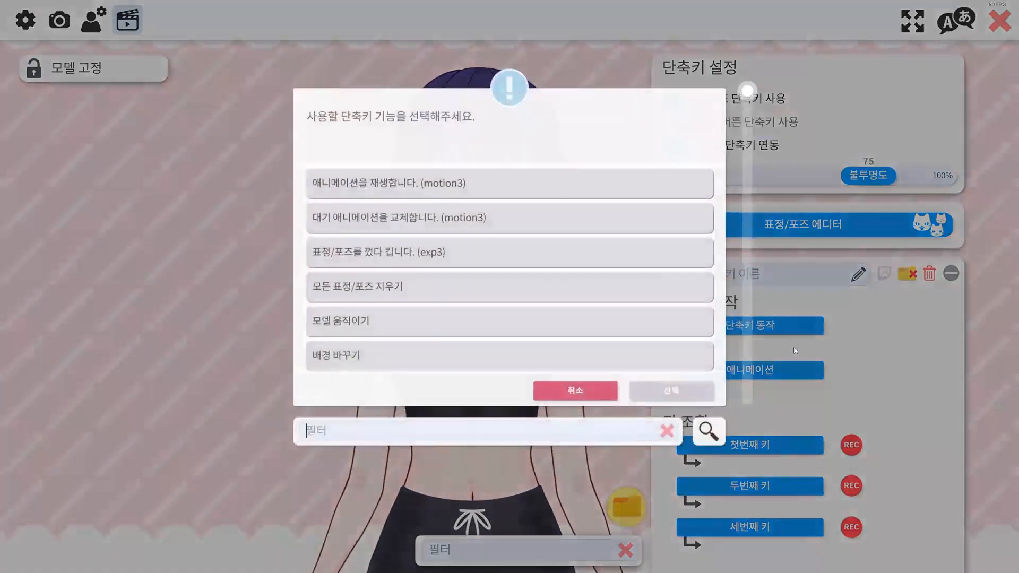
left_click(502, 253)
left_click(662, 383)
scroll(910, 295, "down", 1)
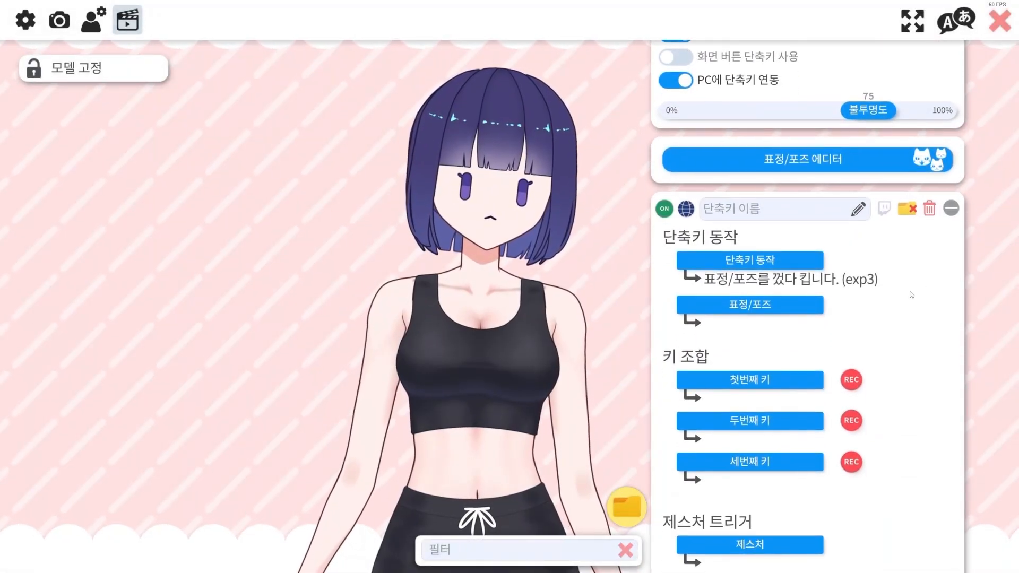
scroll(911, 295, "down", 1)
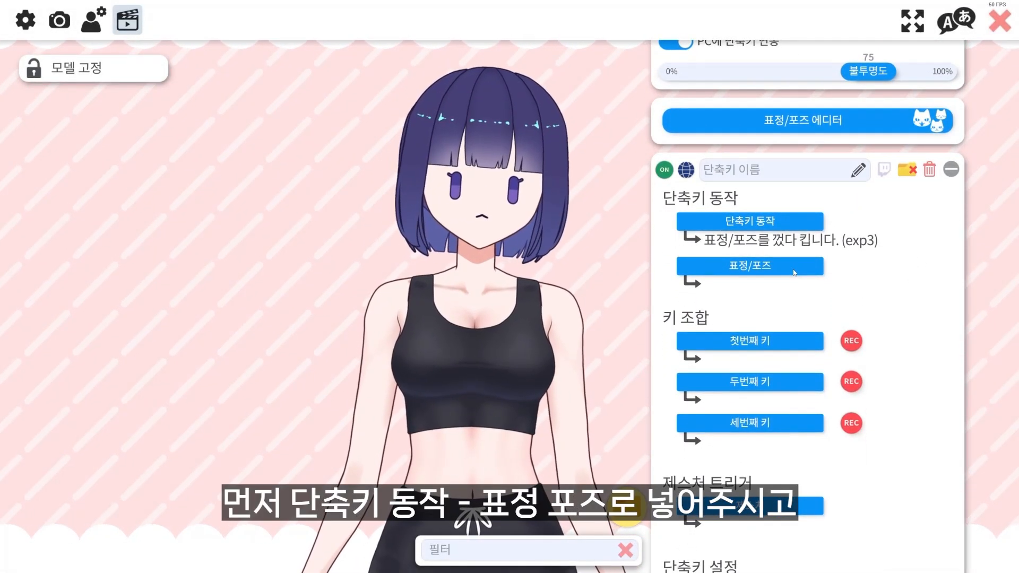
left_click(794, 267)
left_click(485, 259)
left_click(681, 400)
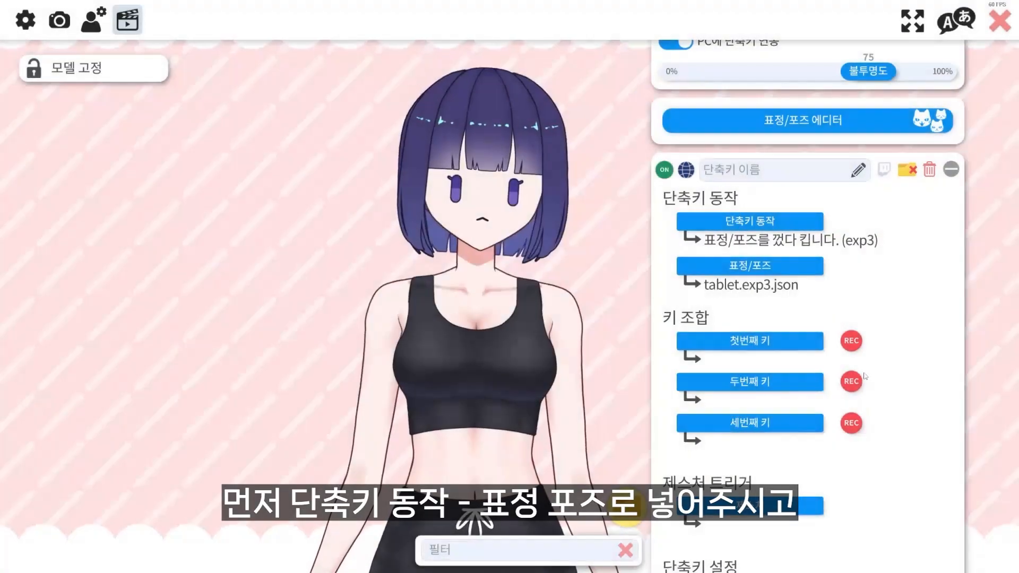
Record N1 as the first key of the tablet hotkey
scroll(851, 286, "down", 2)
left_click(851, 281)
key("KP_1")
Set the tablet hotkey's fade time to 0.3 seconds
scroll(893, 355, "down", 2)
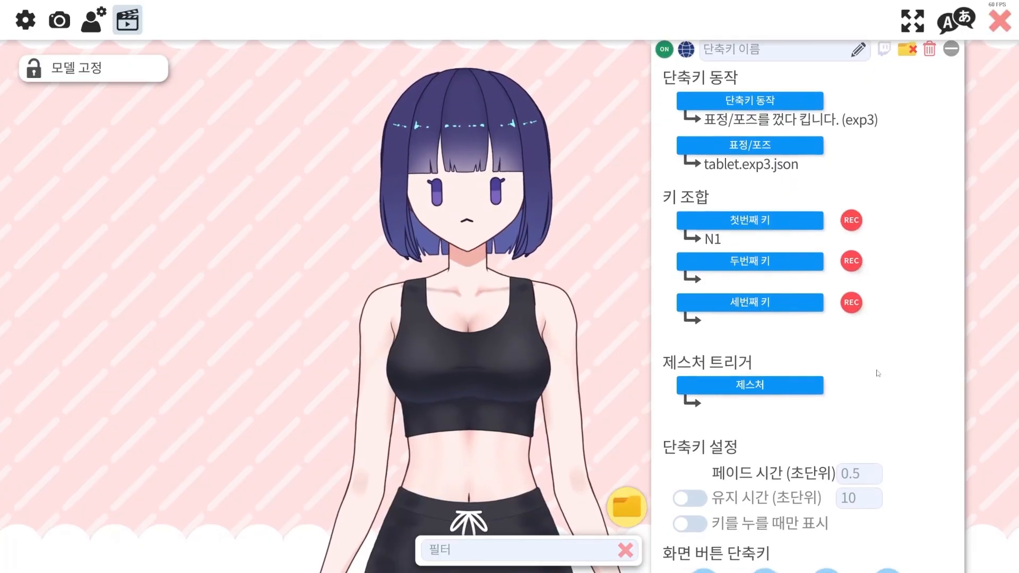
scroll(878, 361, "down", 2)
left_click(855, 387)
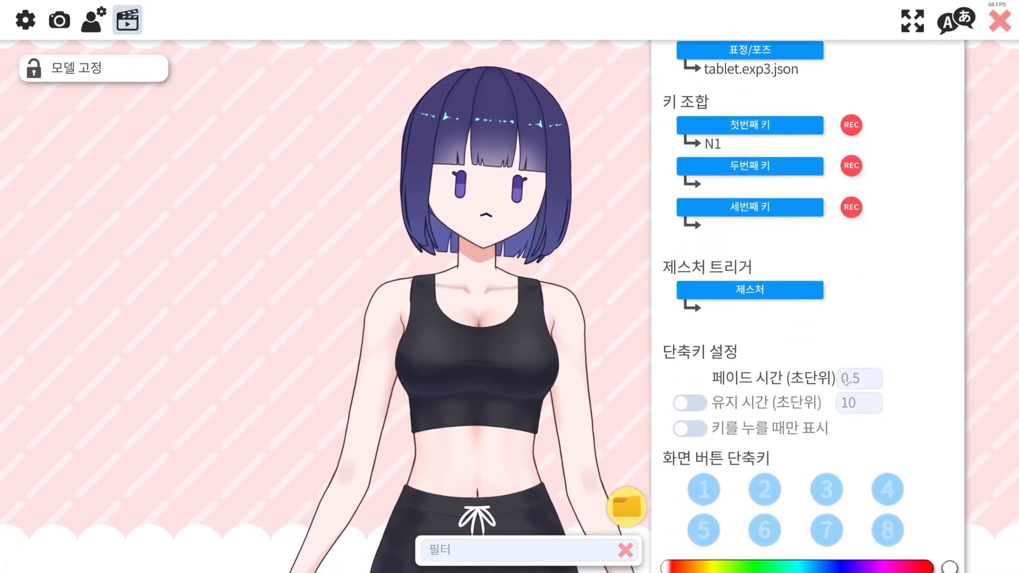
type("0.3")
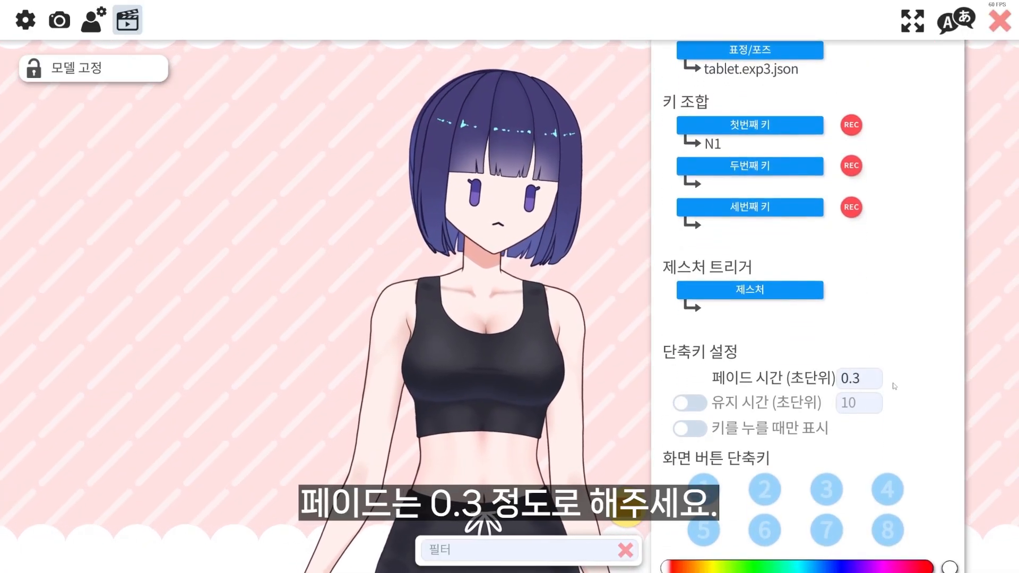
scroll(865, 339, "down", 1)
scroll(860, 321, "down", 8)
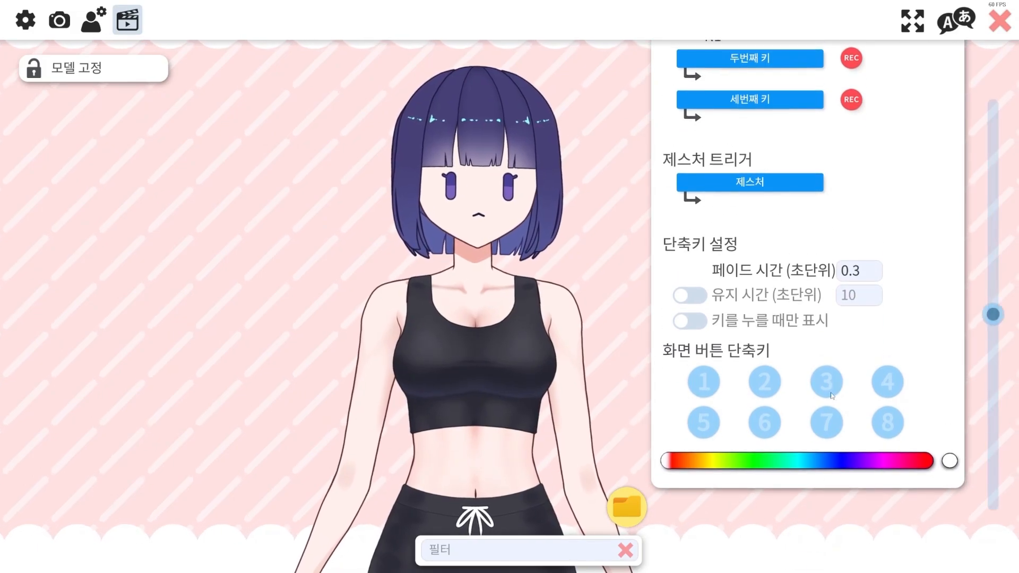
Add a second hotkey with the action 표정/포즈를 껐다 킵니다. (exp3) and assign it the click expression
left_click(749, 244)
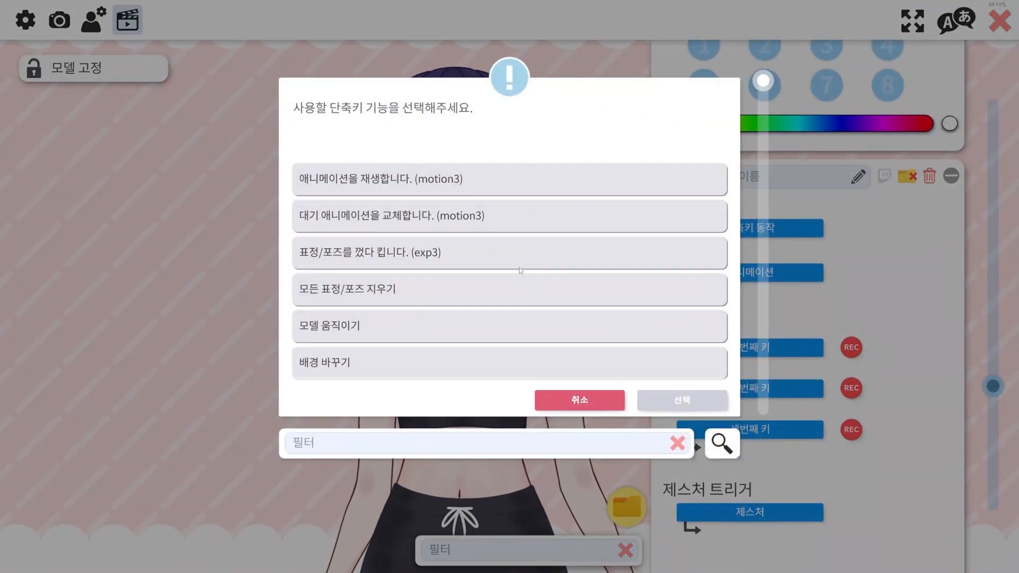
left_click(523, 260)
left_click(697, 405)
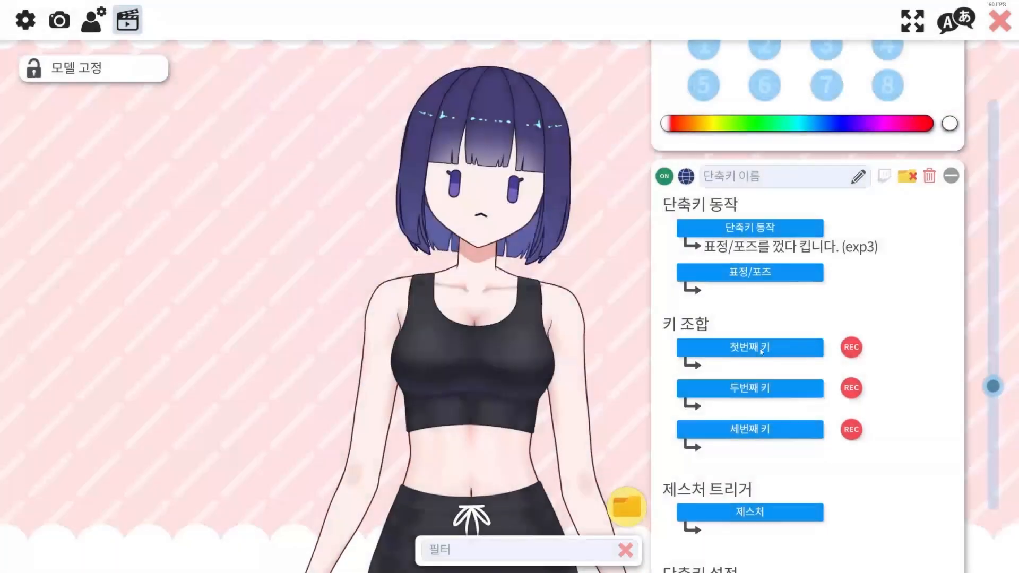
left_click(750, 244)
left_click(499, 227)
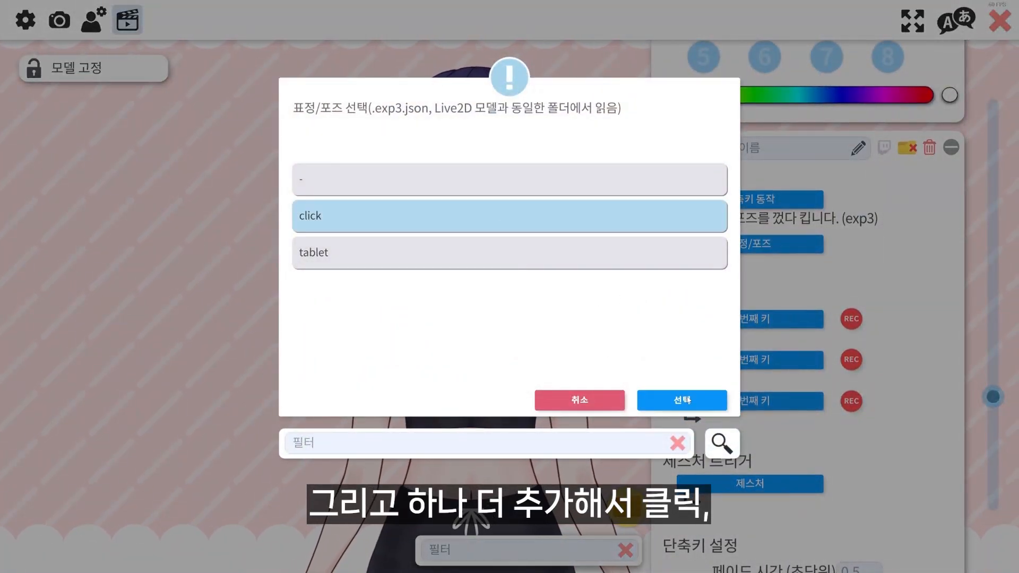
left_click(681, 399)
Set LeftMouseButton as the first key of the click hotkey
scroll(774, 246, "down", 2)
left_click(775, 246)
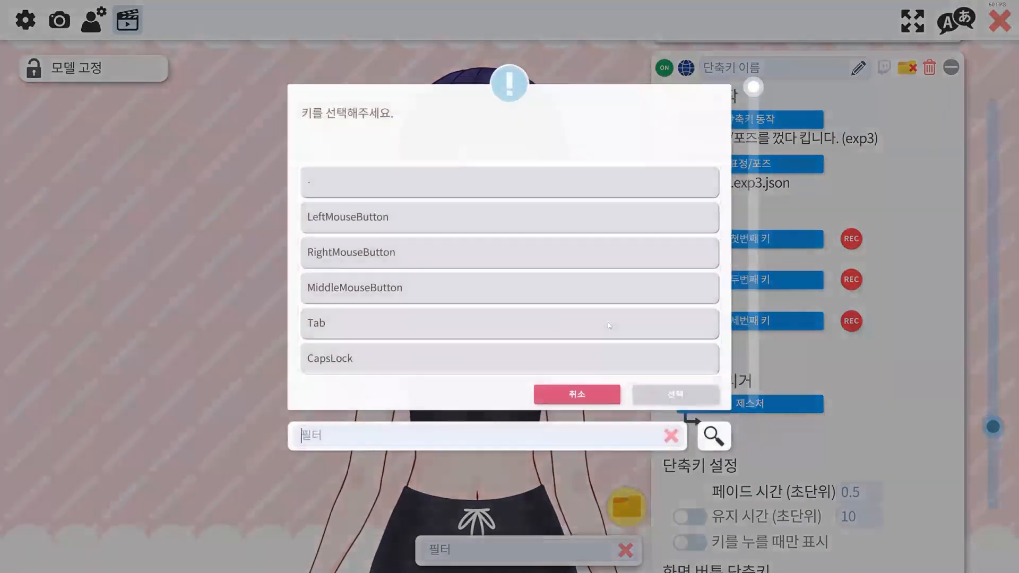
left_click(417, 214)
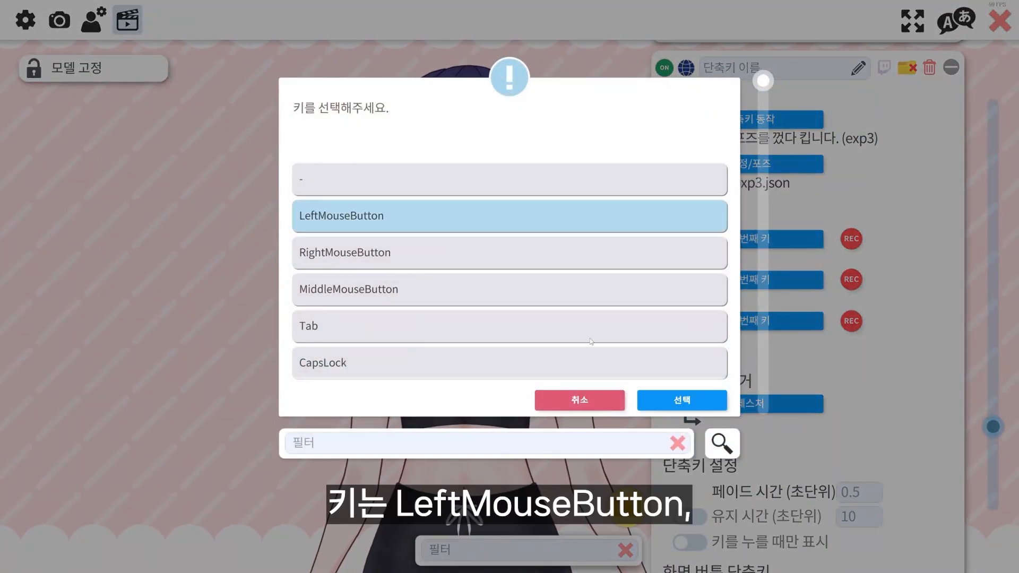
left_click(682, 399)
Set the click hotkey's fade time to 0.15 seconds and enable 키를 누를 때만 표시
scroll(784, 425, "down", 4)
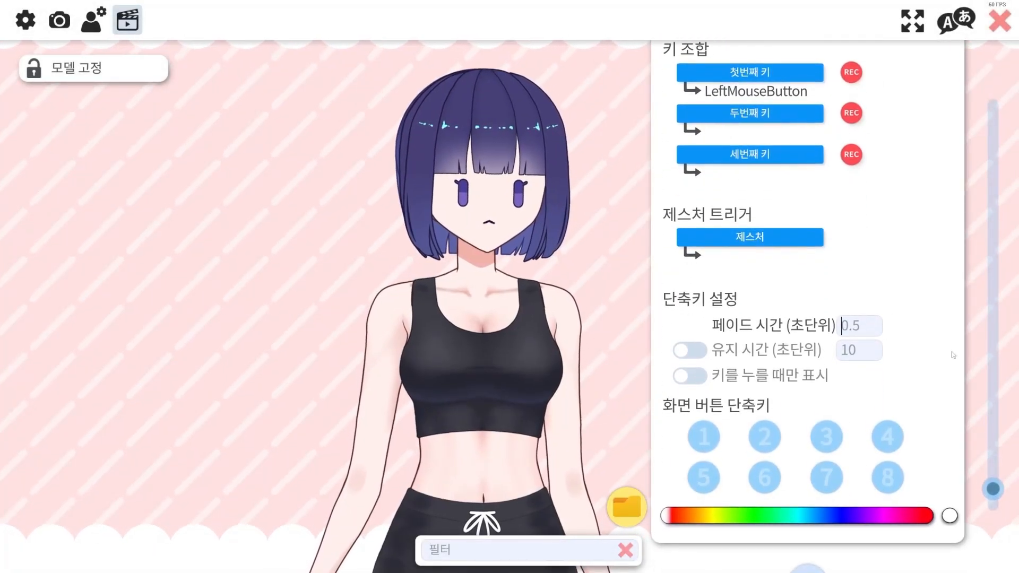
type("0.15")
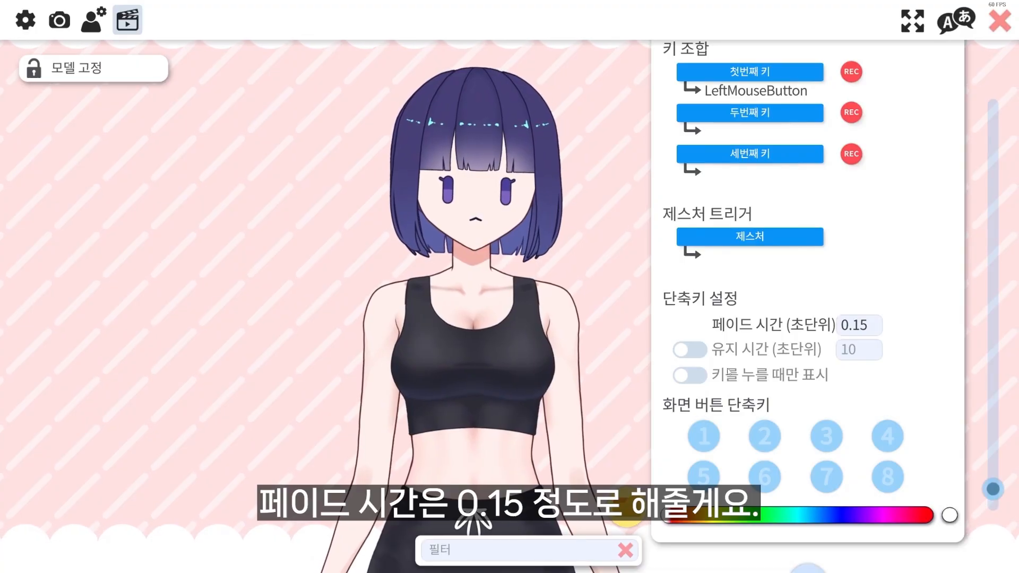
left_click(687, 377)
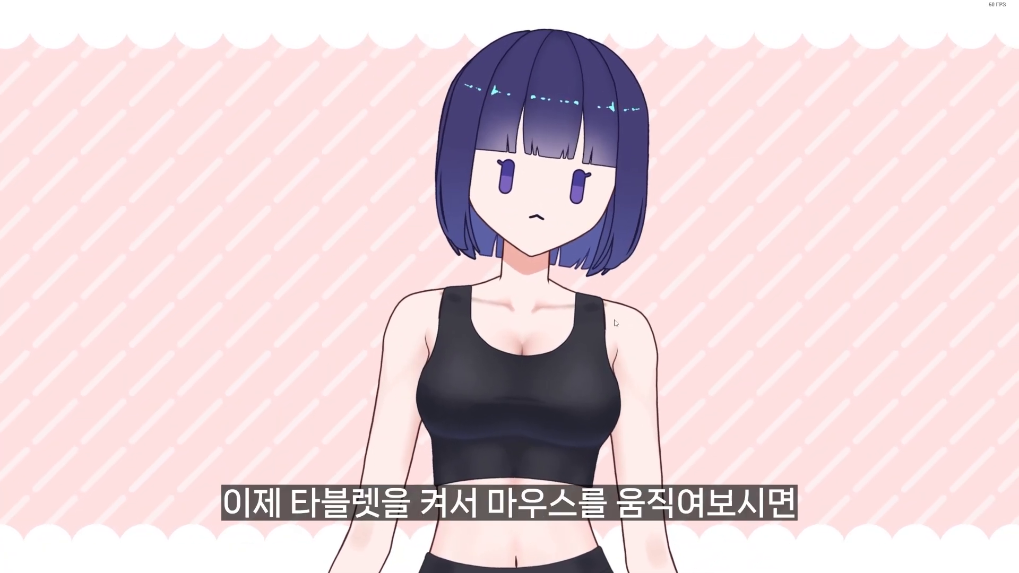
Toggle the tablet expression on with its hotkey and test the pen arm's mouse tracking and click motion
key("1")
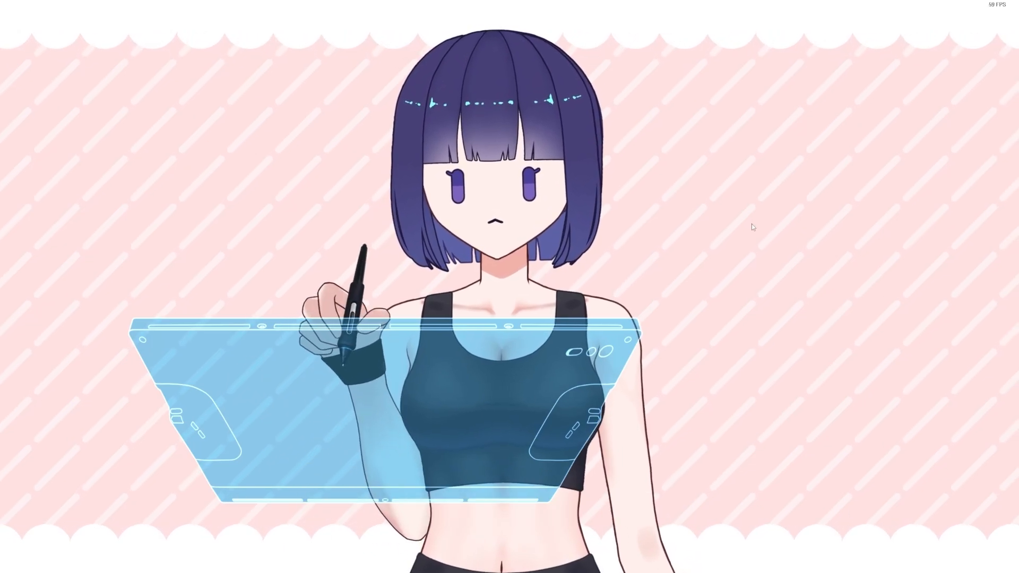
mouse_move(46, 231)
left_click(37, 212)
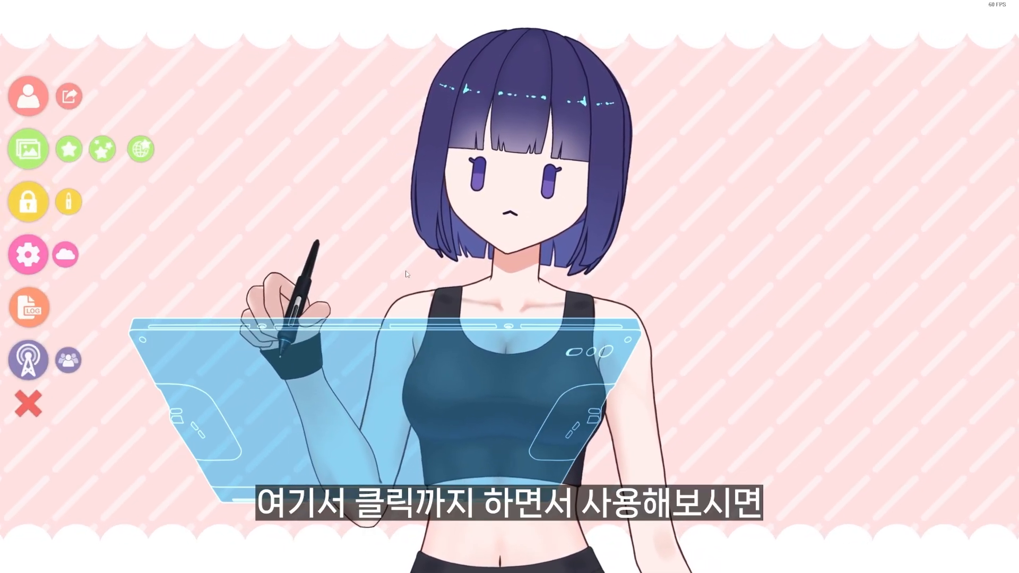